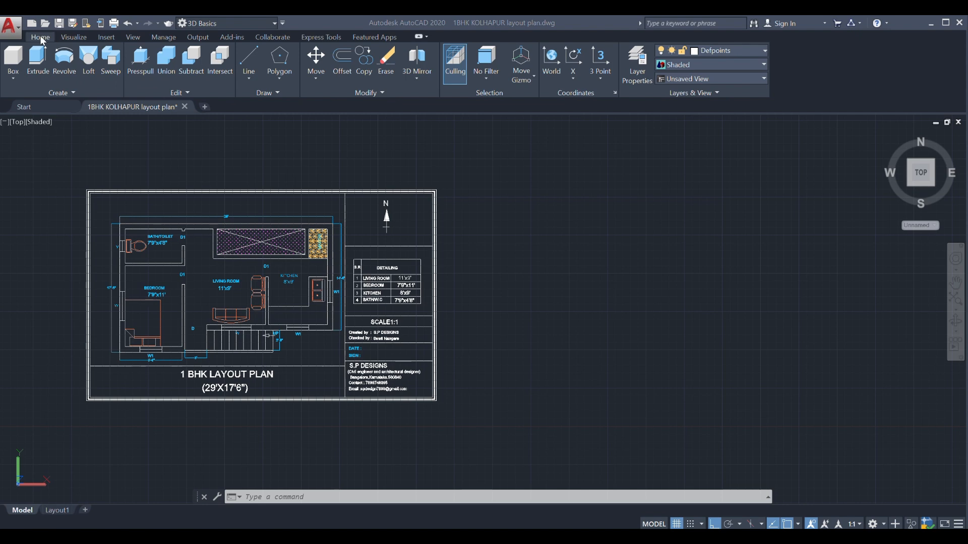
Switch the workspace to Drafting & Annotation
{"action": "left_click", "coordinate": [201, 26]}
{"action": "left_click", "coordinate": [211, 38]}
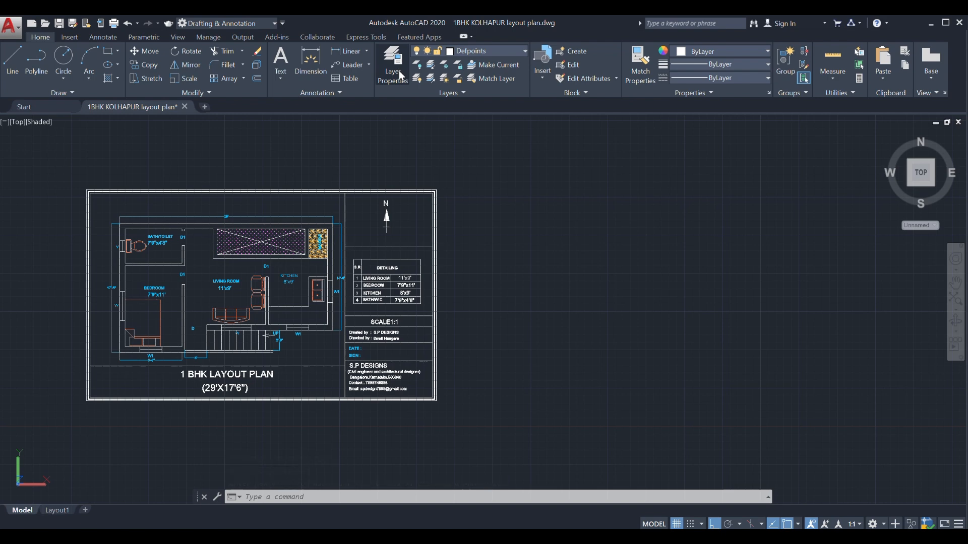
{"action": "key", "text": "Escape"}
{"action": "key", "text": "Escape"}
{"action": "key", "text": "Escape"}
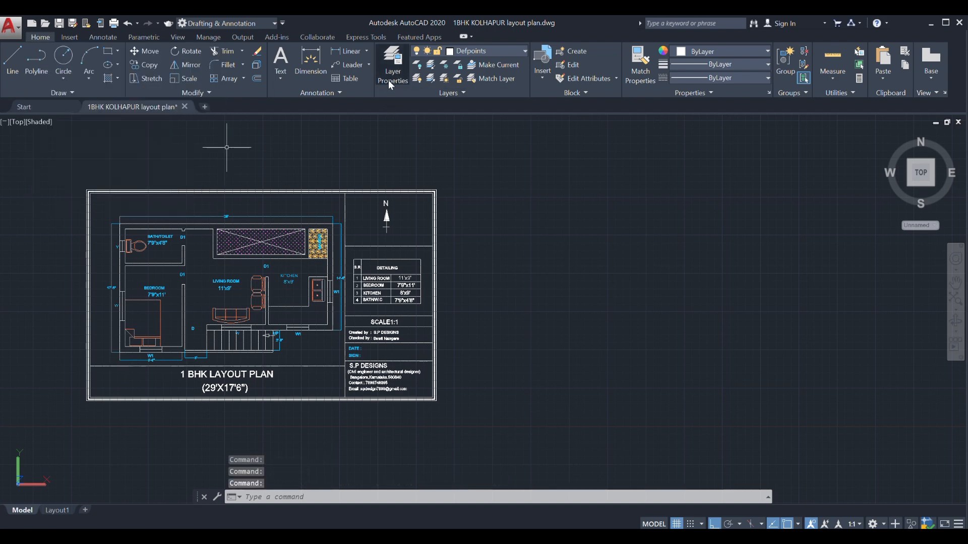
Turn off the furniture, empty area and dimension layers
{"action": "left_click", "coordinate": [389, 81]}
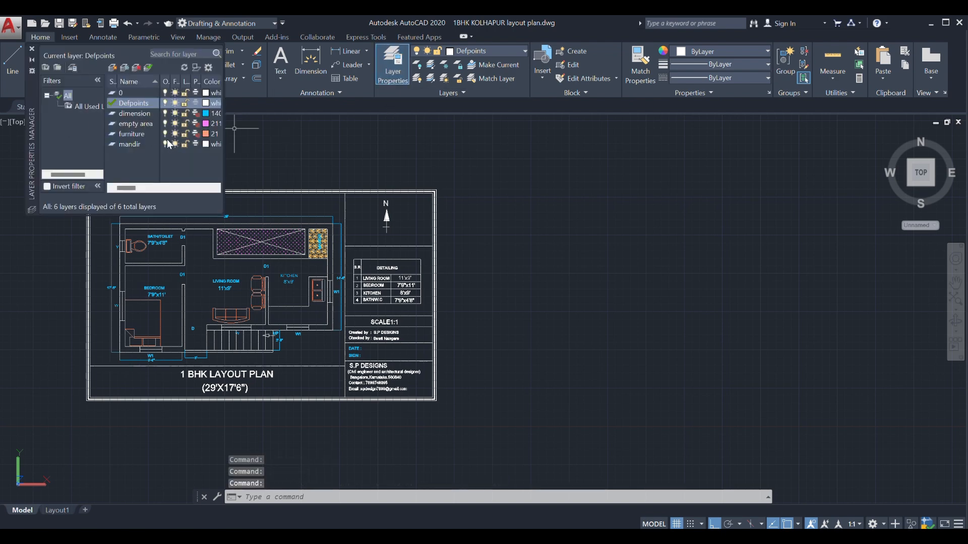
{"action": "left_click", "coordinate": [165, 134]}
{"action": "left_click", "coordinate": [165, 113]}
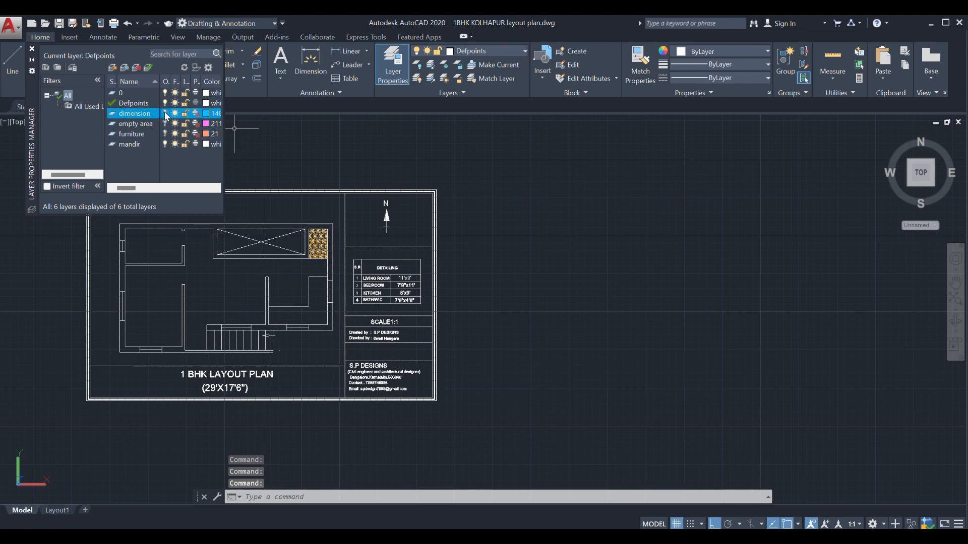
{"action": "left_click", "coordinate": [32, 49]}
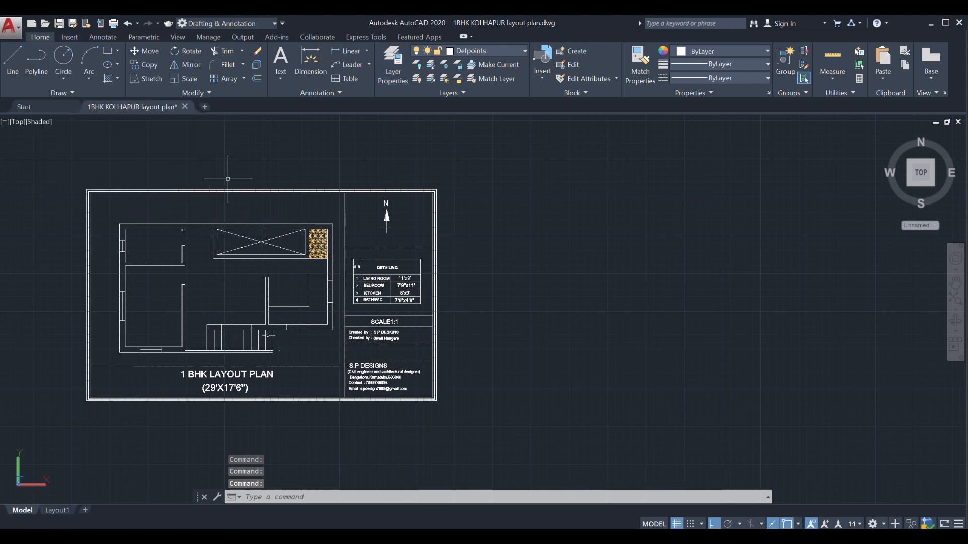
Copy the whole floor plan, without its sheet border, to the empty space east of the title sheet
{"action": "left_click", "coordinate": [340, 210]}
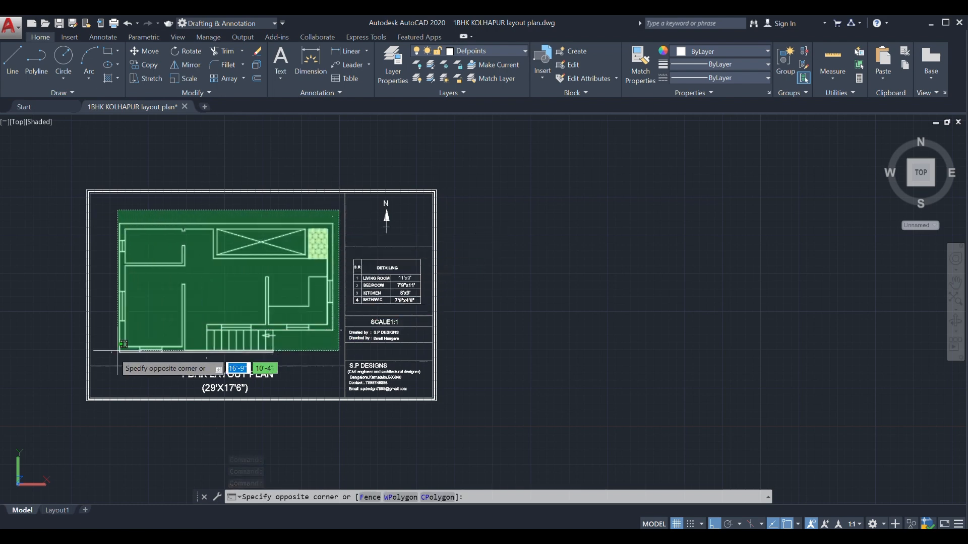
{"action": "left_click", "coordinate": [107, 357]}
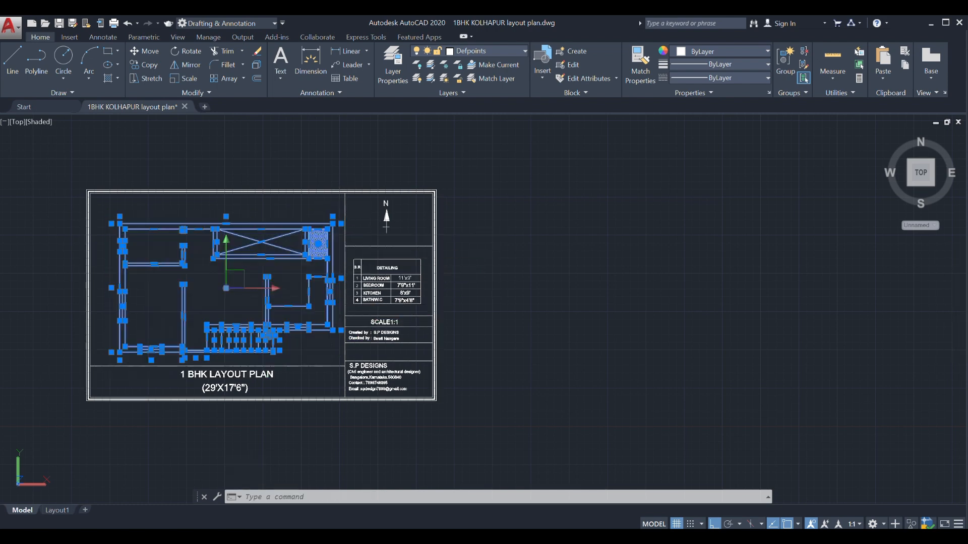
{"action": "left_click", "coordinate": [149, 64]}
{"action": "left_click", "coordinate": [119, 352]}
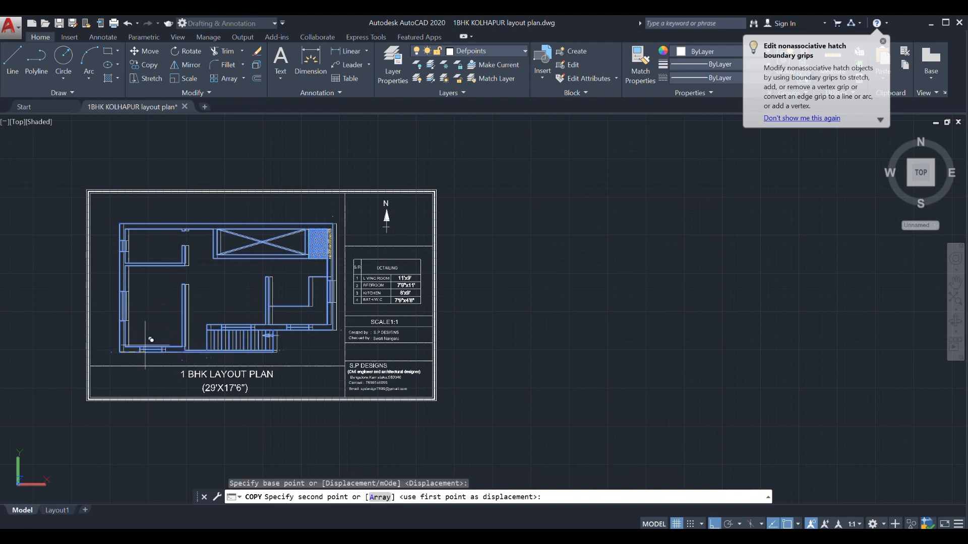
{"action": "left_click", "coordinate": [530, 348]}
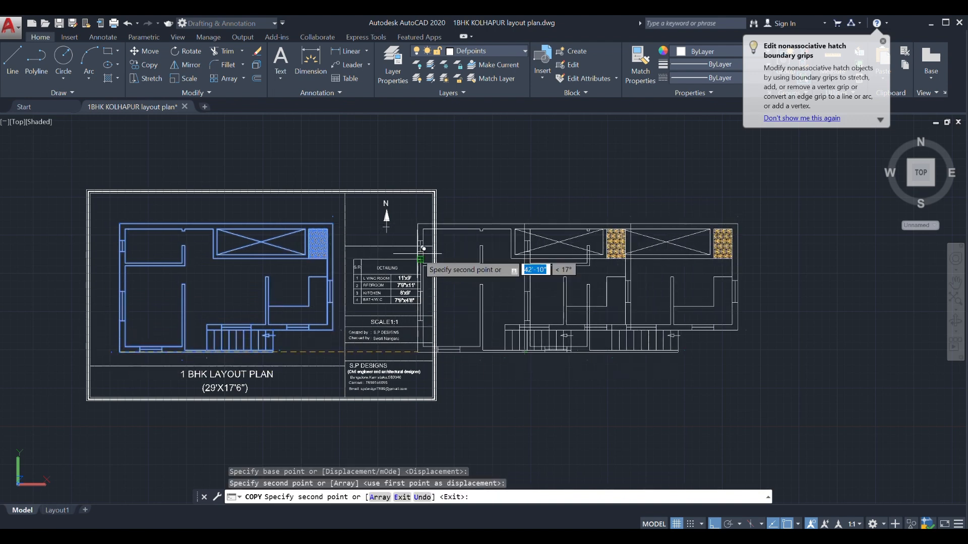
{"action": "key", "text": "Escape"}
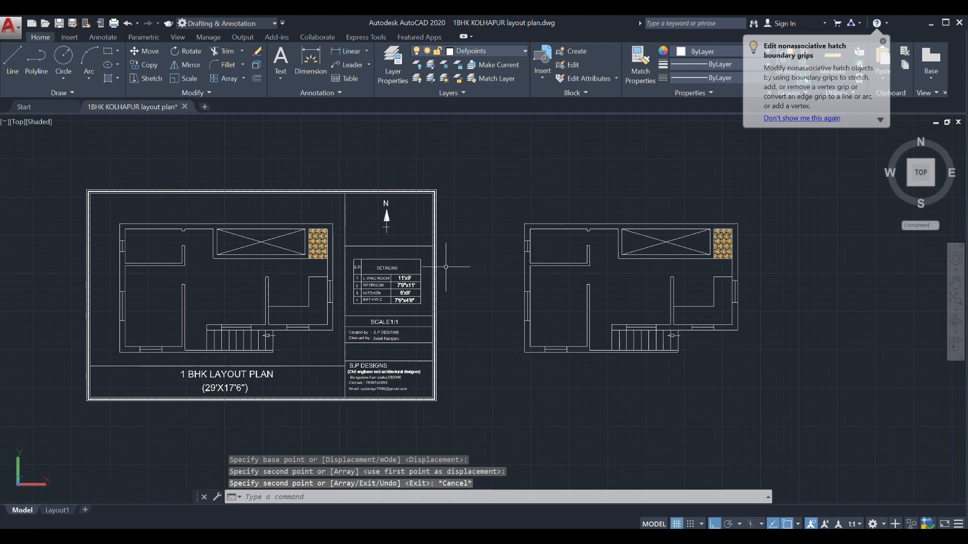
Show the copied plan in the SW Isometric view and switch to the 3D Basics workspace
{"action": "middle_click_drag", "start_coordinate": [426, 261], "coordinate": [353, 264]}
{"action": "scroll", "coordinate": [699, 281], "scroll_direction": "up", "scroll_amount": 2}
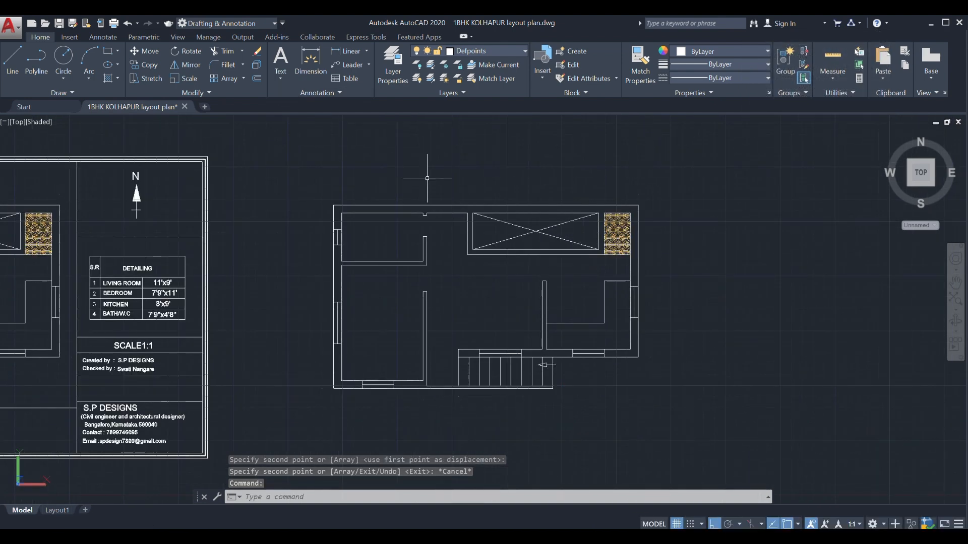
{"action": "scroll", "coordinate": [427, 174], "scroll_direction": "down", "scroll_amount": 2}
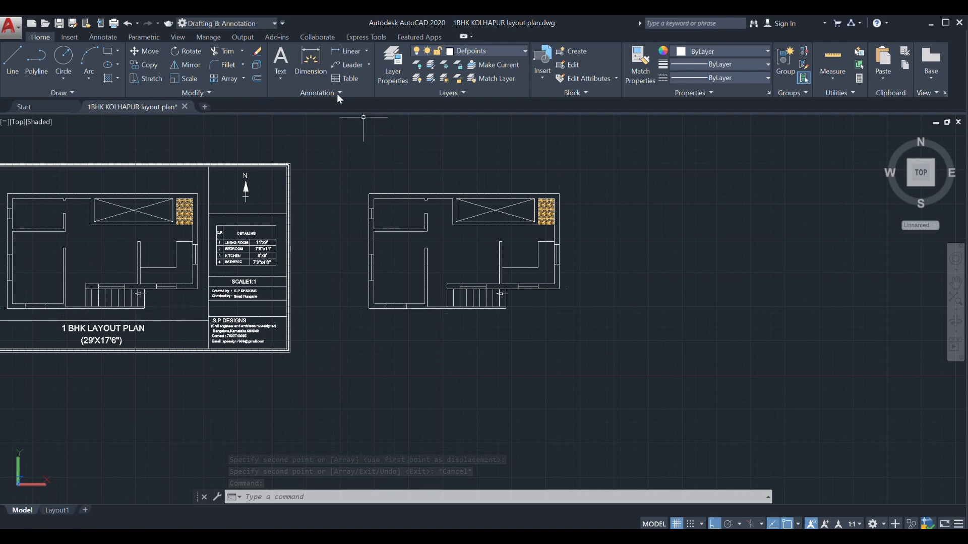
{"action": "scroll", "coordinate": [465, 173], "scroll_direction": "up", "scroll_amount": 3}
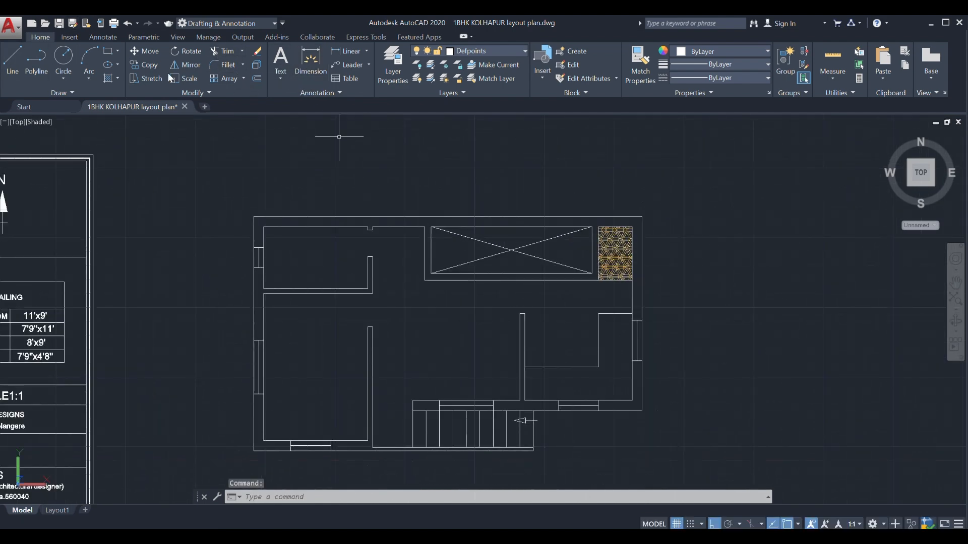
{"action": "left_click", "coordinate": [19, 122]}
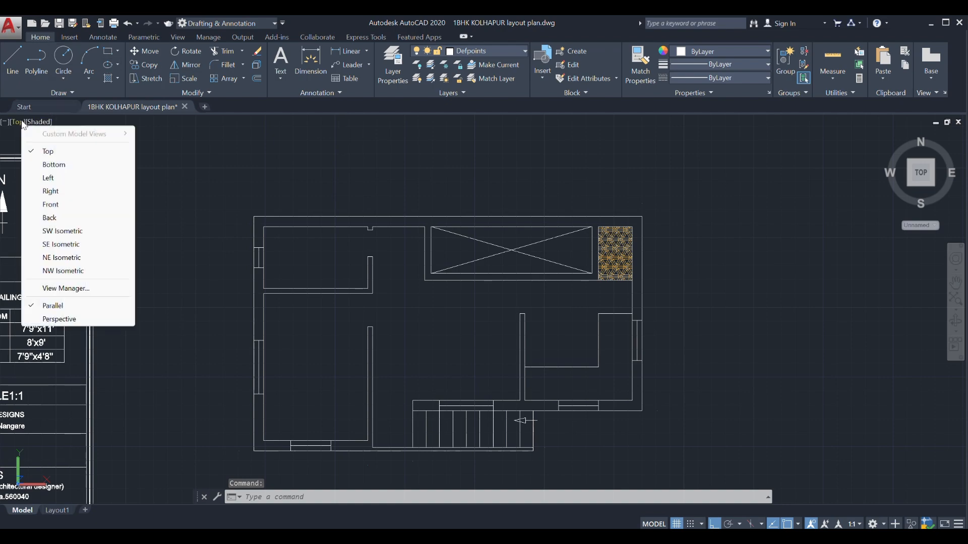
{"action": "left_click", "coordinate": [59, 231]}
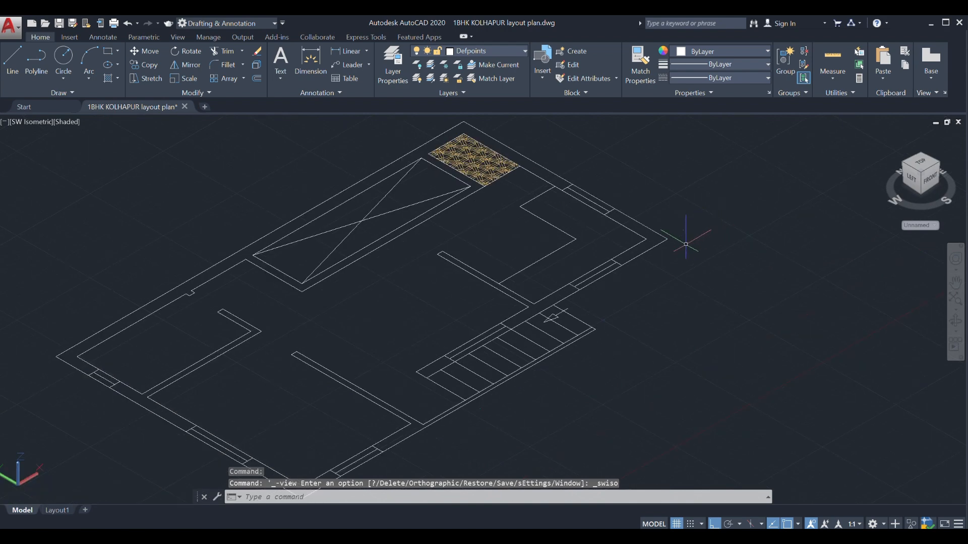
{"action": "left_click", "coordinate": [234, 21]}
{"action": "left_click", "coordinate": [215, 52]}
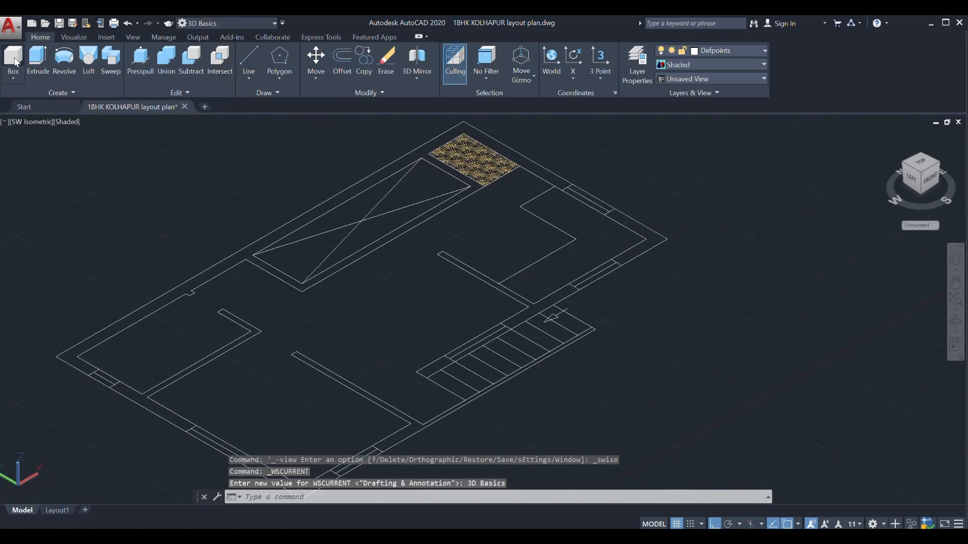
Model the bedroom's west wall segment between the window and the southwest corner as a 10' high box
{"action": "left_click", "coordinate": [14, 60]}
{"action": "scroll", "coordinate": [170, 301], "scroll_direction": "down", "scroll_amount": 2}
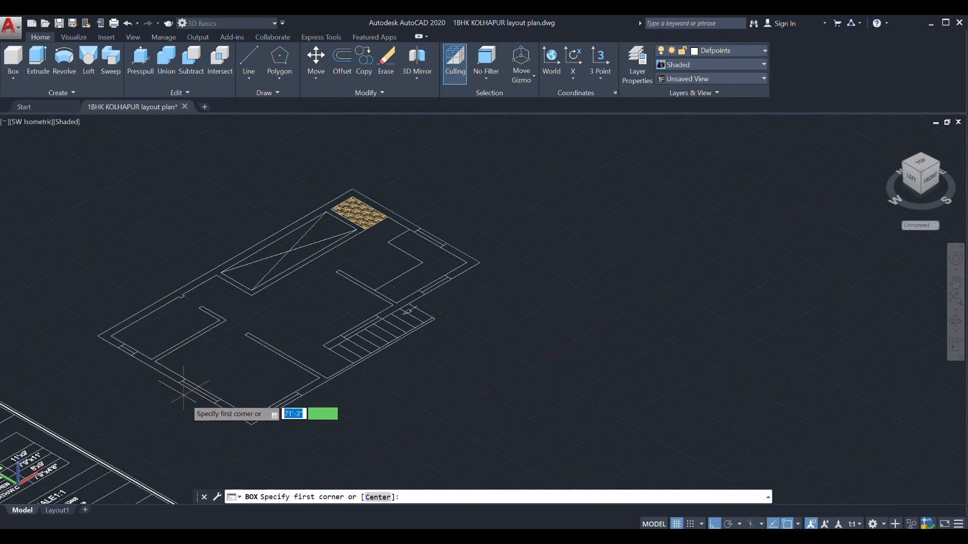
{"action": "scroll", "coordinate": [184, 388], "scroll_direction": "up", "scroll_amount": 3}
{"action": "left_click", "coordinate": [234, 356]}
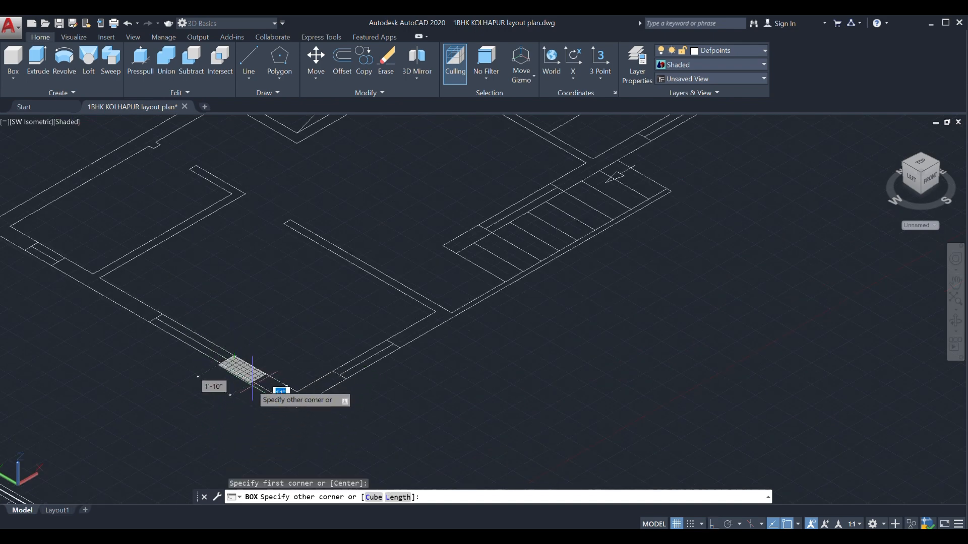
{"action": "left_click", "coordinate": [296, 406]}
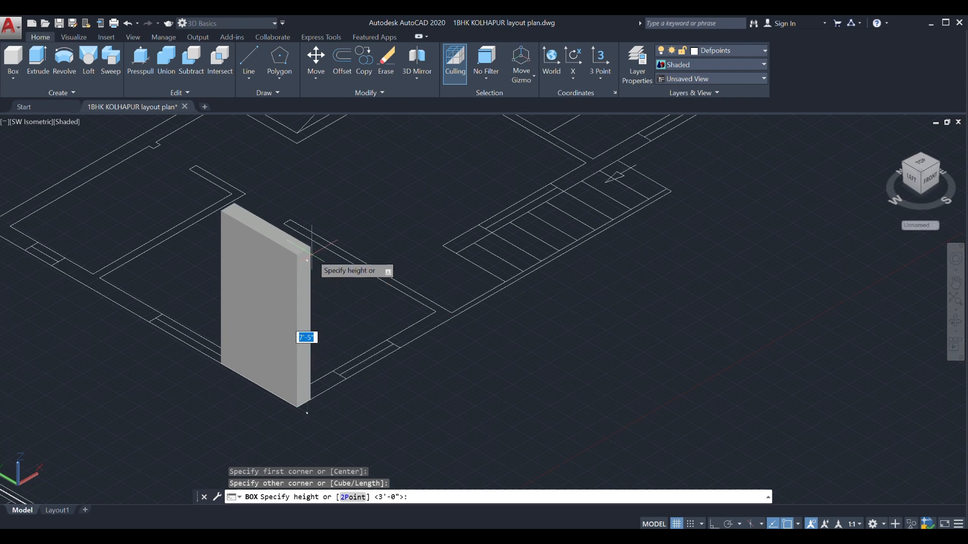
{"action": "type", "text": "10'"}
{"action": "key", "text": "Return"}
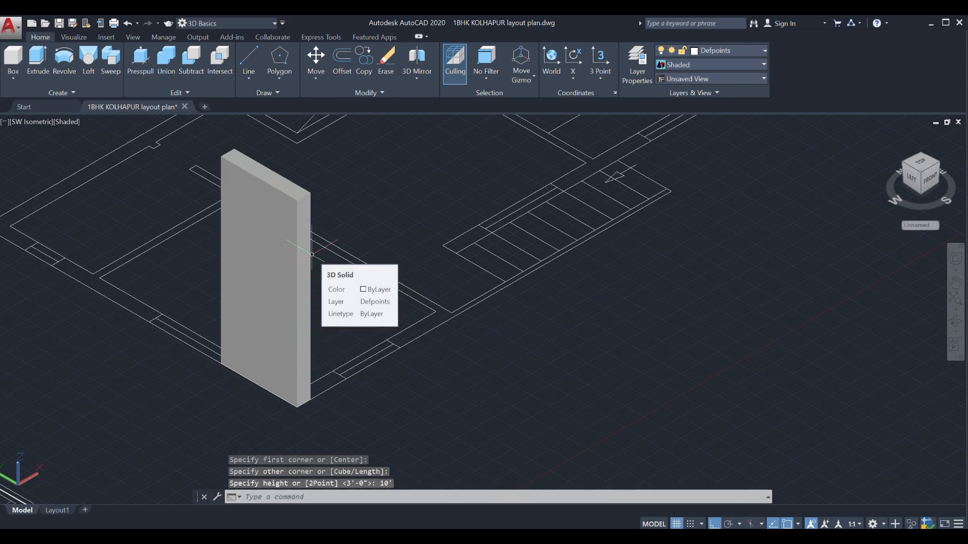
Add a 10' high box for the bedroom's south wall from the southwest corner to the window
{"action": "key", "text": "Return"}
{"action": "left_click", "coordinate": [366, 390]}
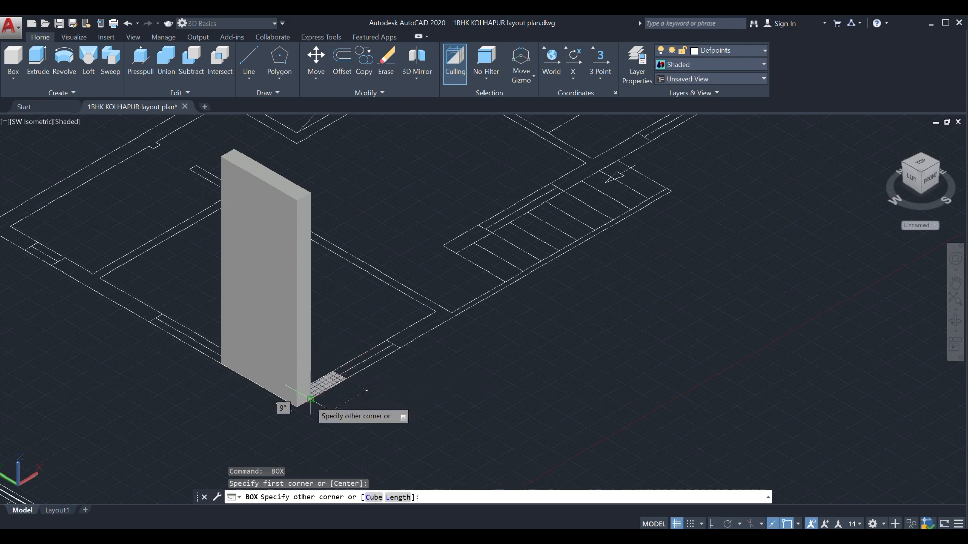
{"action": "left_click", "coordinate": [310, 400]}
{"action": "left_click", "coordinate": [313, 200]}
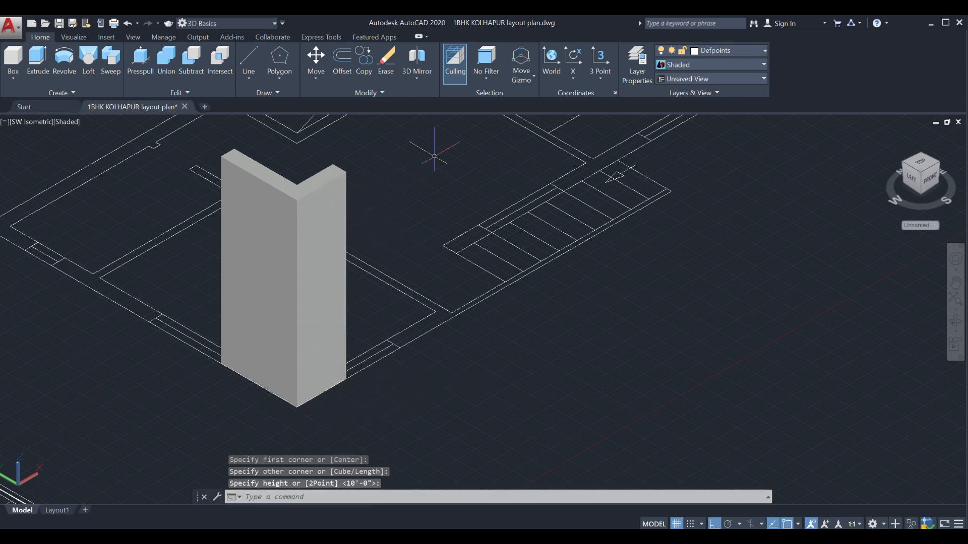
Add a 10' high box on the bedroom's south wall between the window and the interior partition
{"action": "key", "text": "Return"}
{"action": "left_click", "coordinate": [436, 313]}
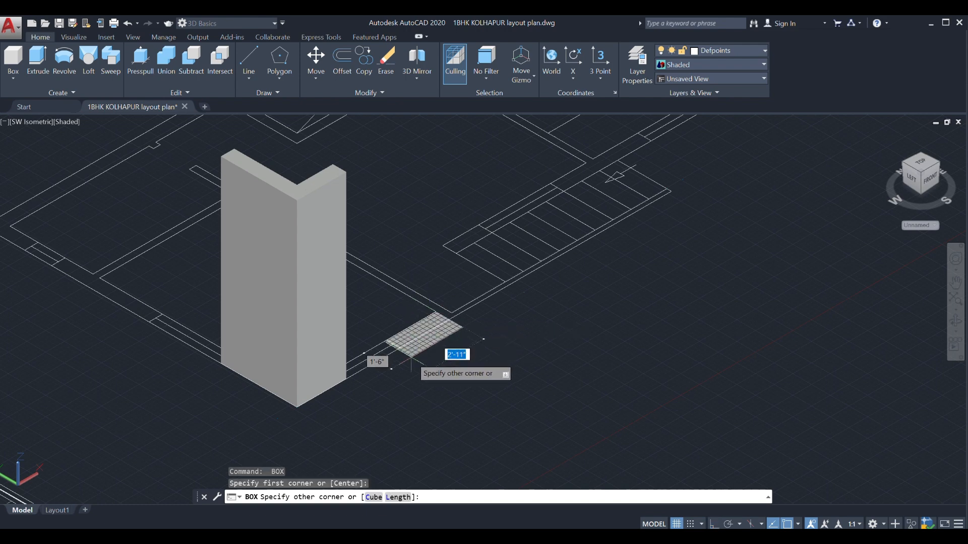
{"action": "left_click", "coordinate": [402, 348]}
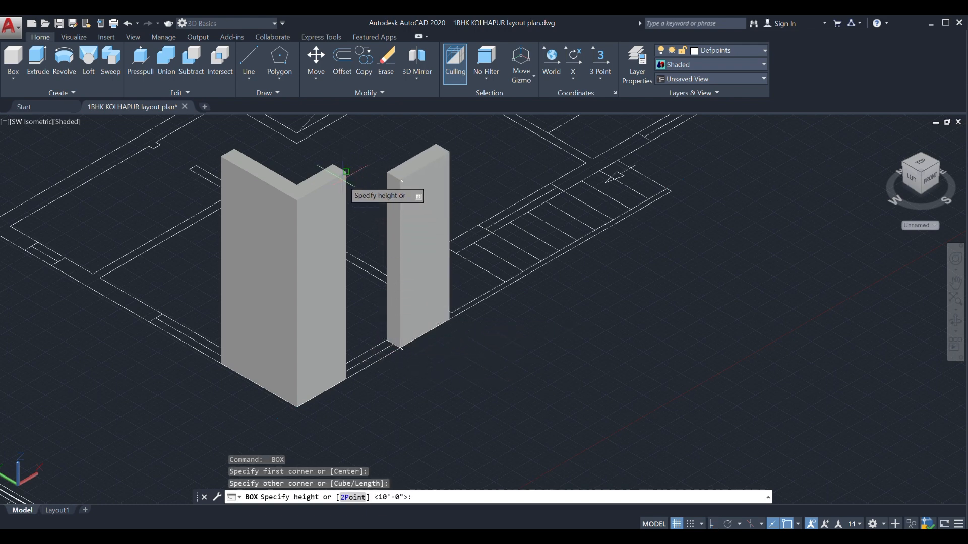
{"action": "left_click", "coordinate": [347, 151]}
Add a 10' high box on the west wall between the bathroom window and the bedroom window
{"action": "key", "text": "Return"}
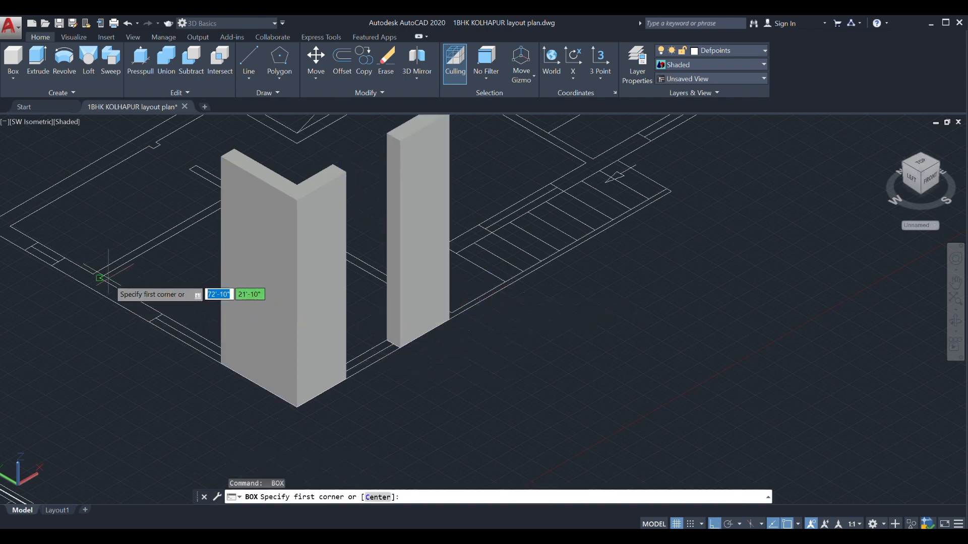
{"action": "left_click", "coordinate": [48, 268]}
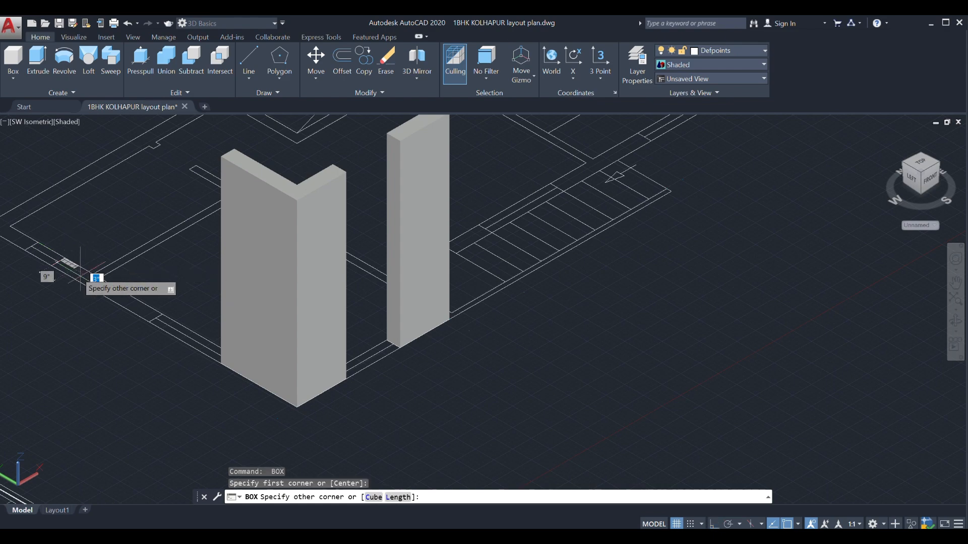
{"action": "left_click", "coordinate": [148, 321]}
{"action": "left_click", "coordinate": [158, 251]}
{"action": "scroll", "coordinate": [396, 417], "scroll_direction": "down", "scroll_amount": 2}
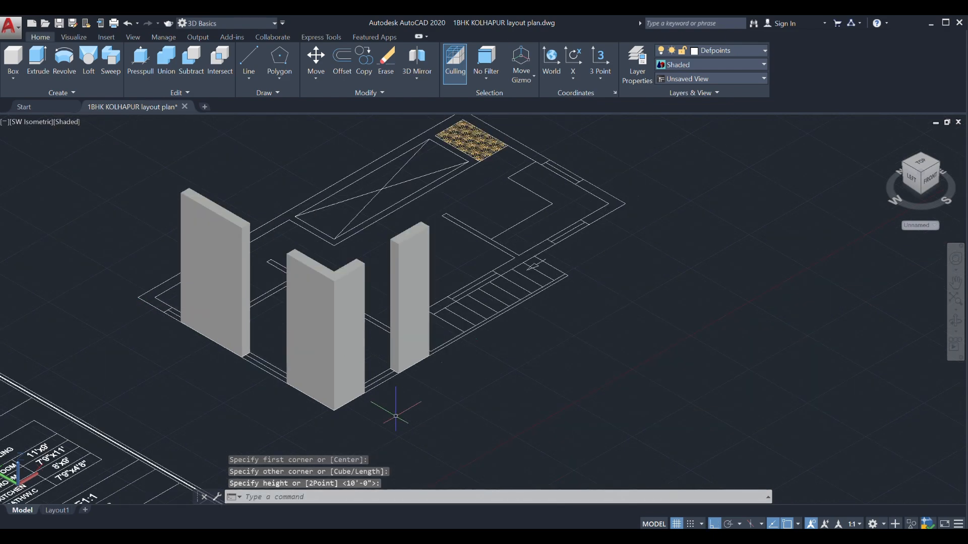
Add a 10' high box on the kitchen's south wall from the southeast corner to the window
{"action": "key", "text": "Return"}
{"action": "scroll", "coordinate": [648, 227], "scroll_direction": "up", "scroll_amount": 3}
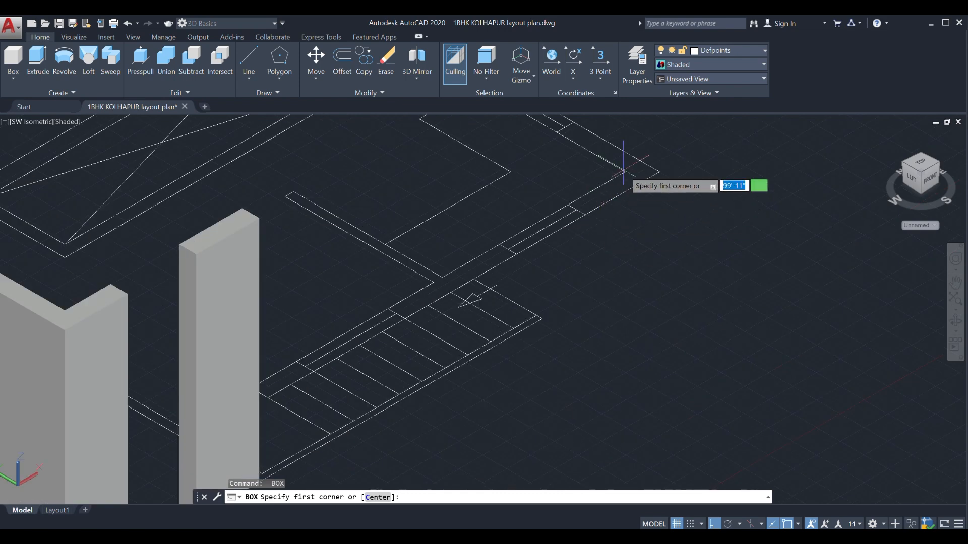
{"action": "left_click", "coordinate": [655, 171]}
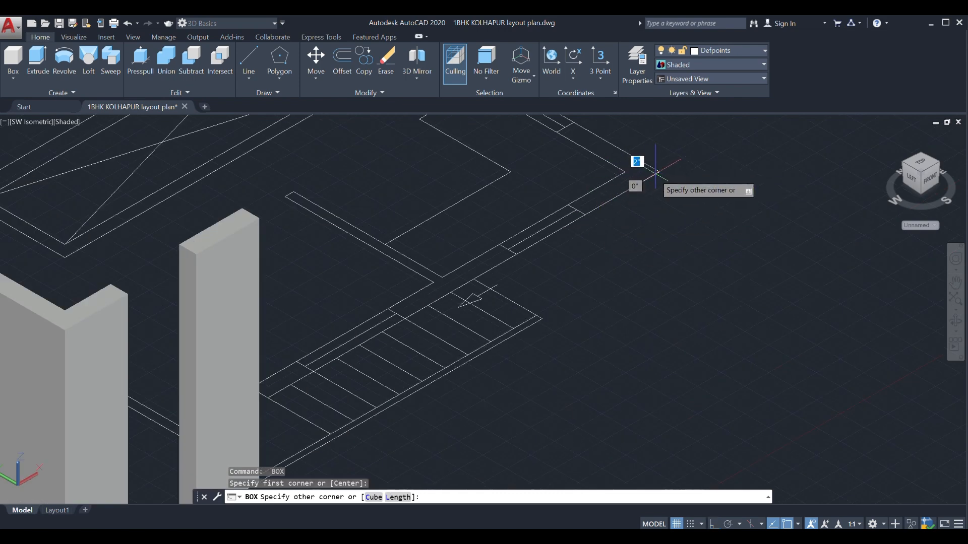
{"action": "left_click", "coordinate": [565, 218]}
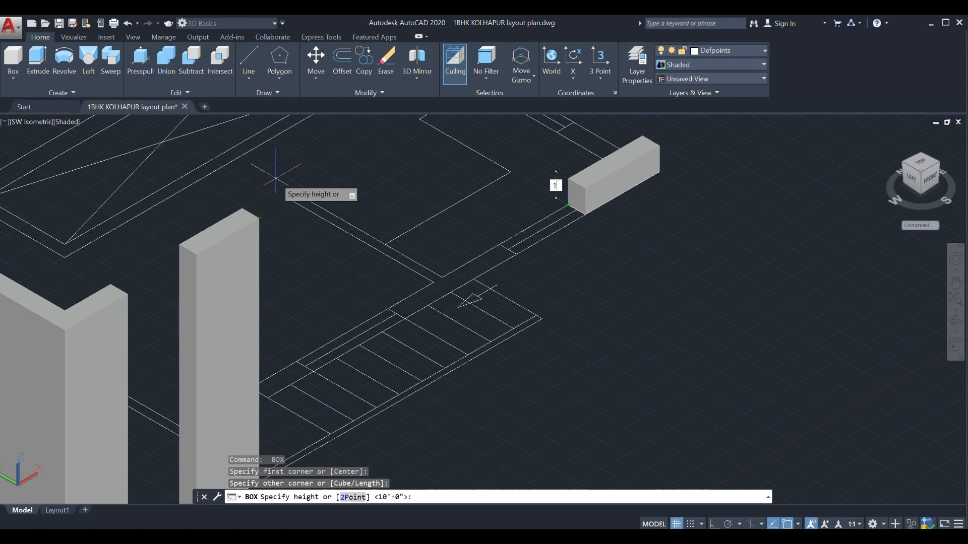
{"action": "key", "text": "Return"}
{"action": "scroll", "coordinate": [363, 262], "scroll_direction": "down", "scroll_amount": 2}
Add a 10' high box on the south wall between the kitchen window and the living room window
{"action": "key", "text": "Return"}
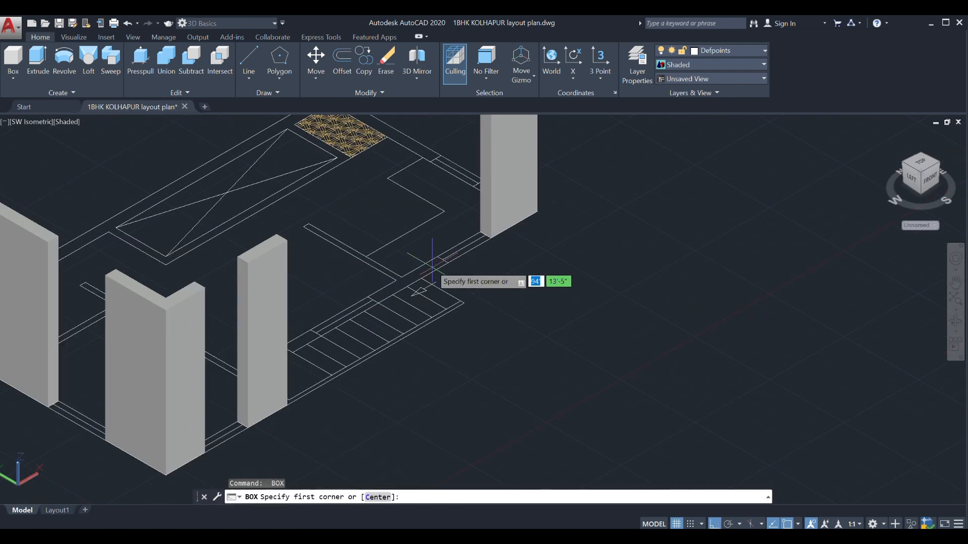
{"action": "left_click", "coordinate": [437, 256]}
{"action": "left_click", "coordinate": [383, 305]}
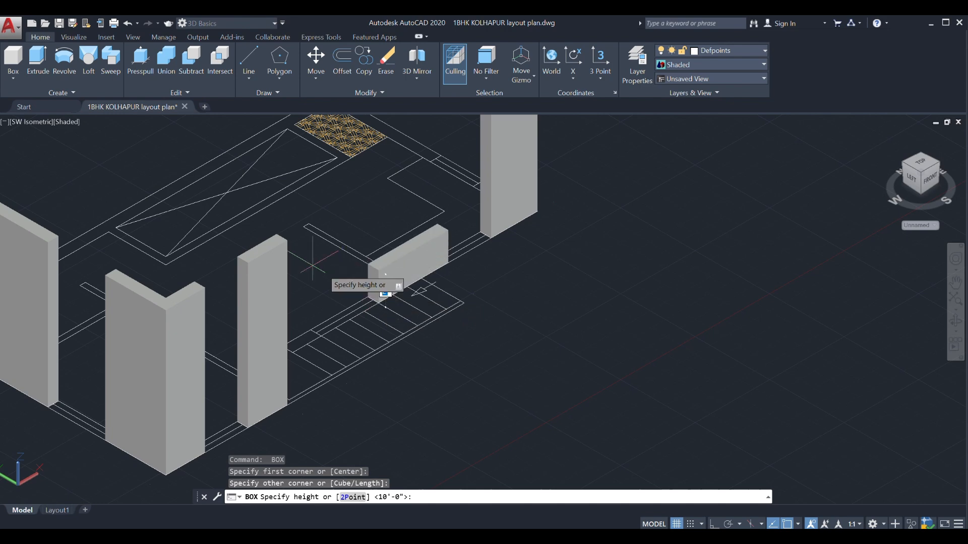
{"action": "key", "text": "Return"}
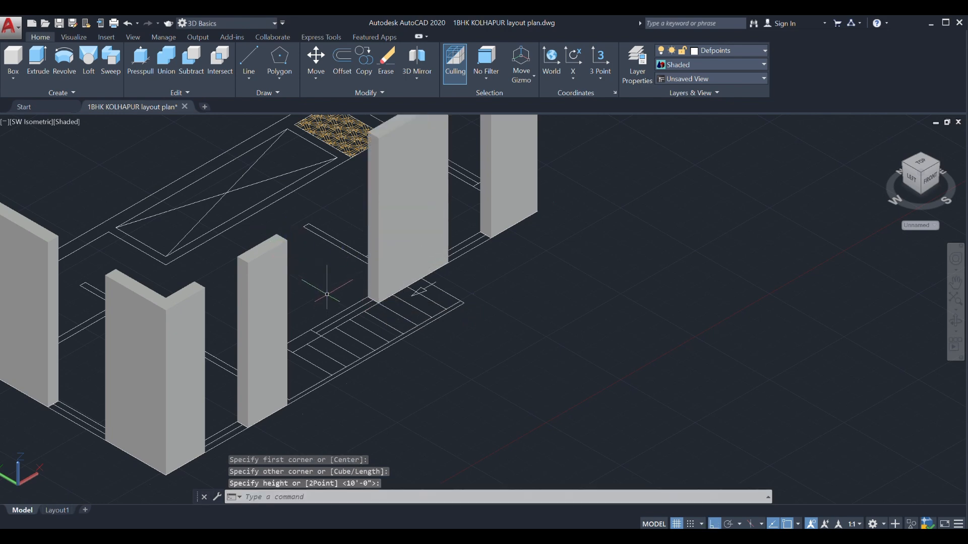
Add a 10' high box for the short wall piece west of the living room window, behind the stairs
{"action": "key", "text": "Return"}
{"action": "left_click", "coordinate": [313, 334]}
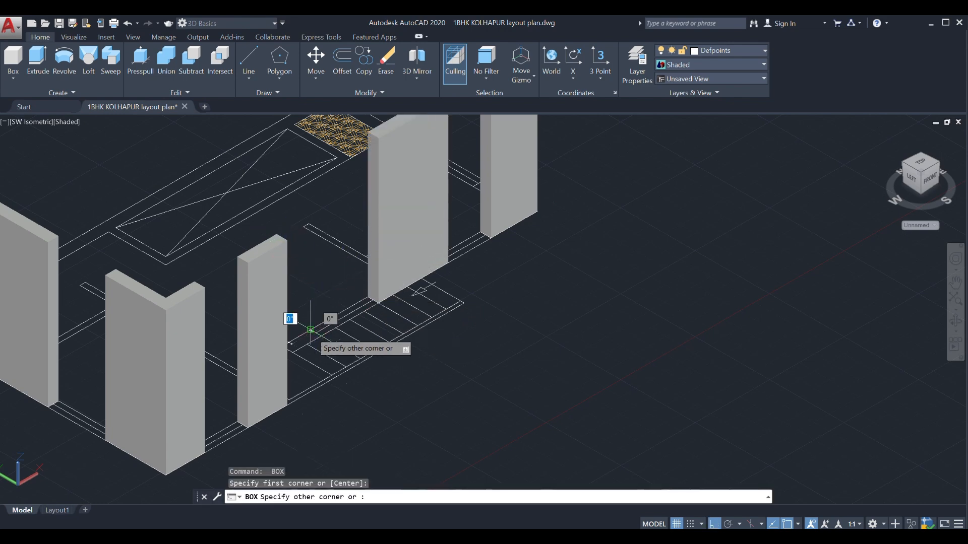
{"action": "left_click", "coordinate": [293, 351]}
{"action": "key", "text": "Return"}
{"action": "scroll", "coordinate": [345, 356], "scroll_direction": "down", "scroll_amount": 2}
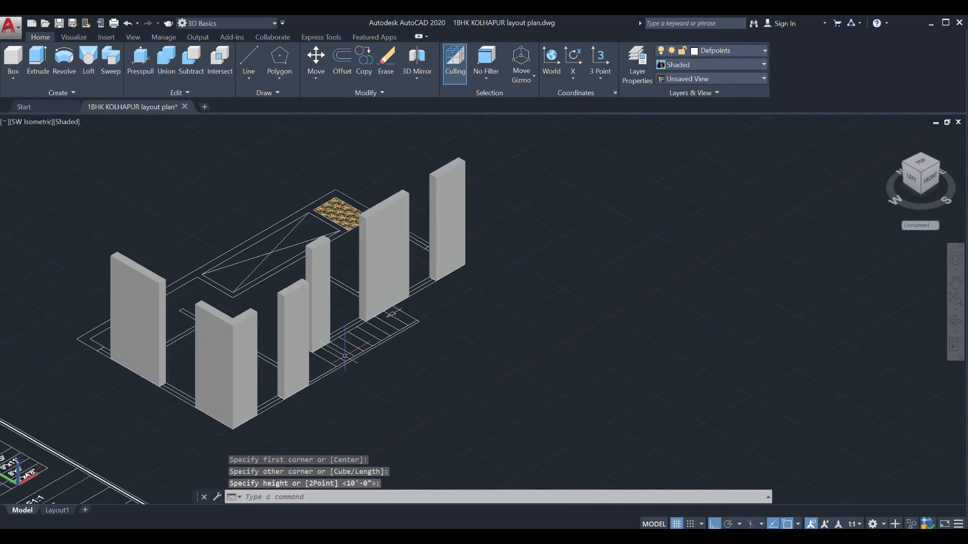
Add a 10' high box on the north wall from the northeast corner to the west end of the crossed rectangle
{"action": "scroll", "coordinate": [221, 246], "scroll_direction": "up", "scroll_amount": 2}
{"action": "key", "text": "Return"}
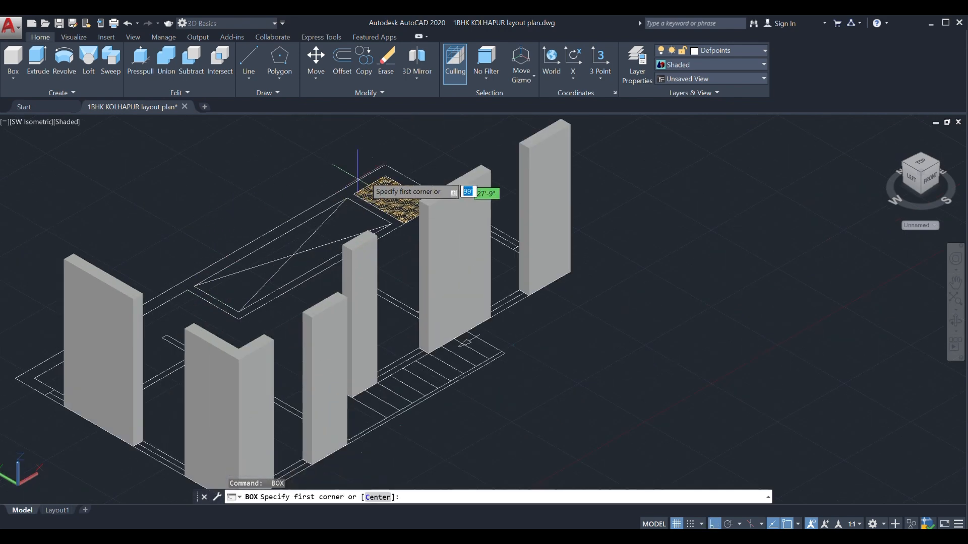
{"action": "left_click", "coordinate": [386, 166]}
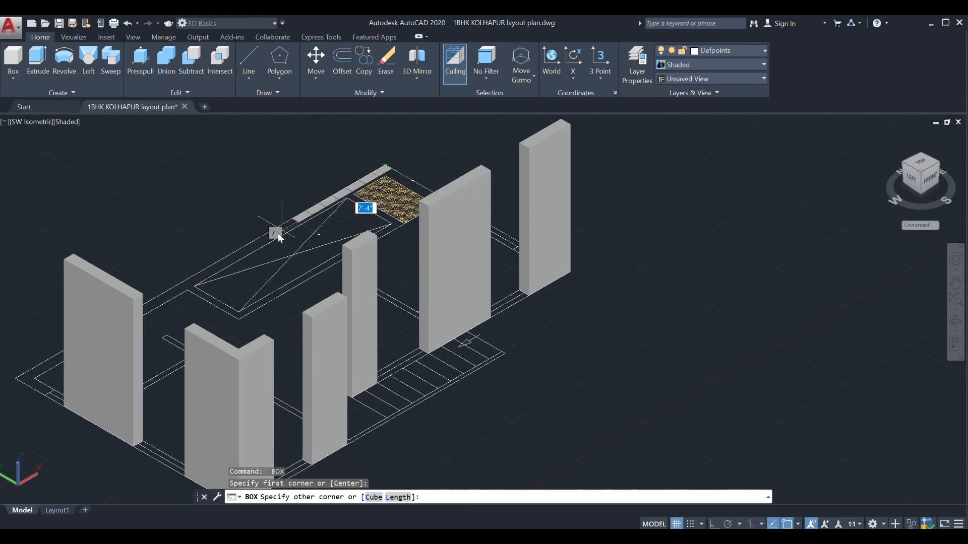
{"action": "left_click", "coordinate": [187, 290]}
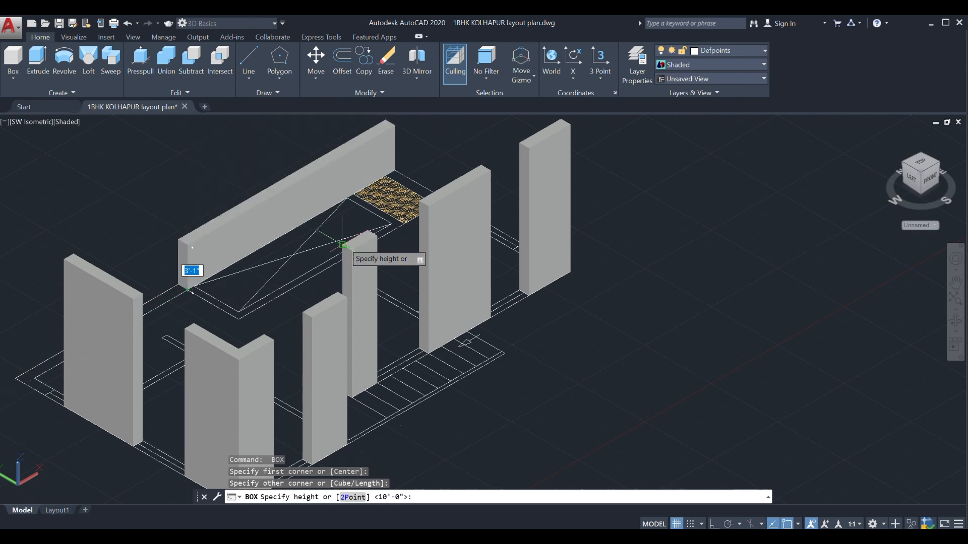
{"action": "key", "text": "Return"}
Add a 10' high box on the remaining north wall, from the existing long box west to the bathroom's corner
{"action": "scroll", "coordinate": [373, 272], "scroll_direction": "down", "scroll_amount": 2}
{"action": "scroll", "coordinate": [262, 272], "scroll_direction": "up", "scroll_amount": 2}
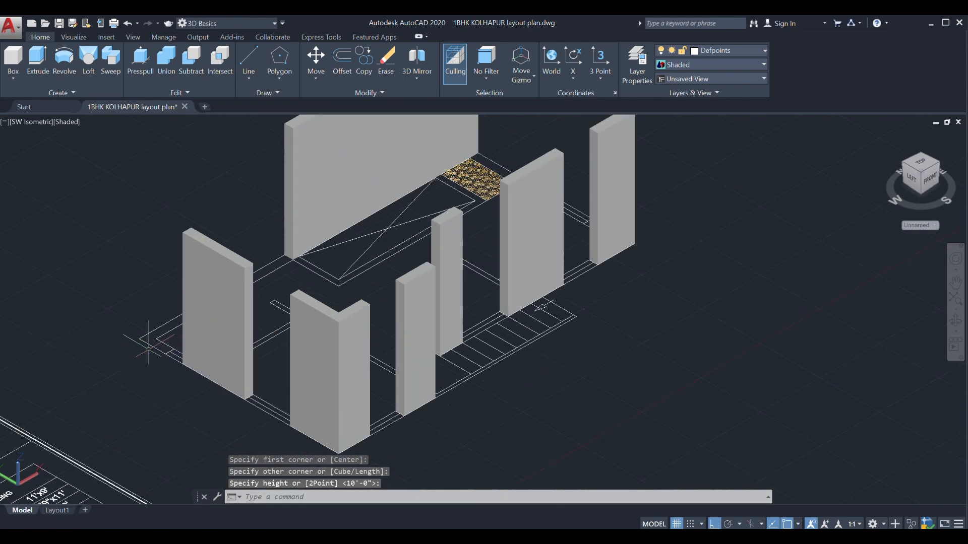
{"action": "key", "text": "Return"}
{"action": "middle_click_drag", "start_coordinate": [267, 269], "coordinate": [241, 287], "text": "shift"}
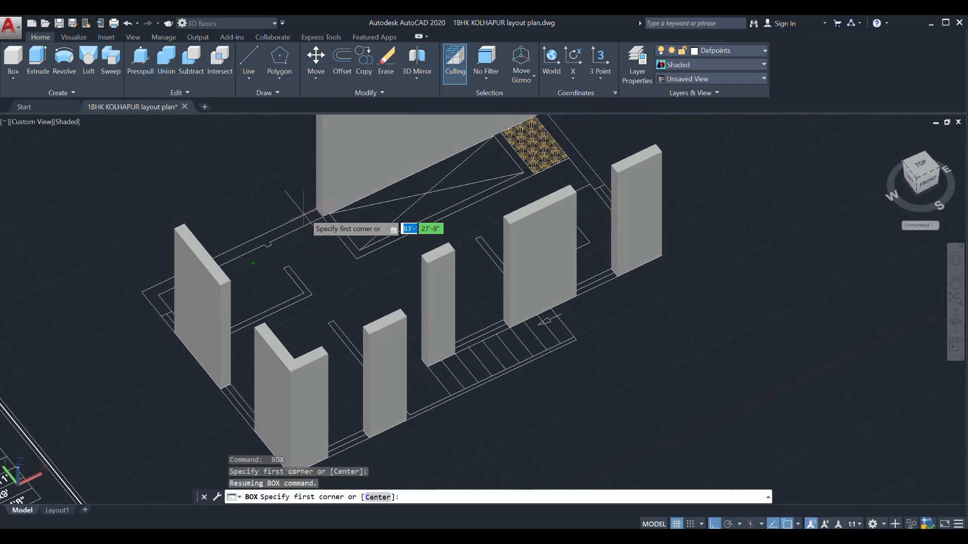
{"action": "left_click", "coordinate": [316, 208]}
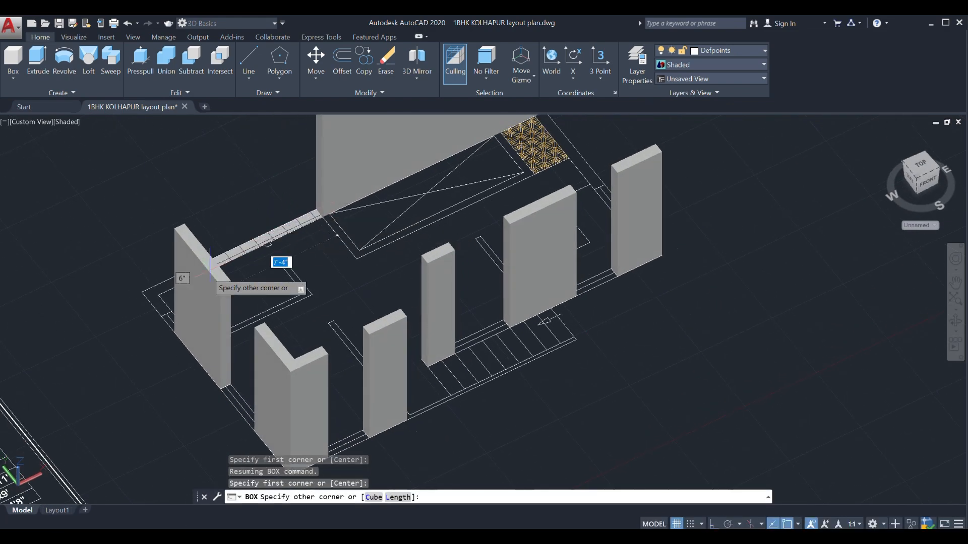
{"action": "left_click", "coordinate": [151, 287]}
{"action": "left_click", "coordinate": [184, 224]}
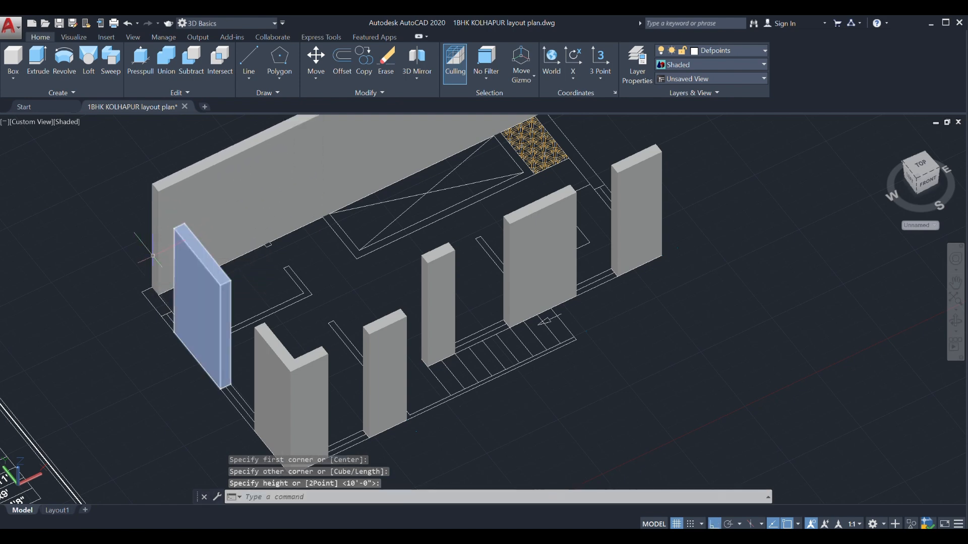
Add a 10' high box on the west wall from the northwest corner to the bathroom window
{"action": "key", "text": "Return"}
{"action": "left_click", "coordinate": [142, 292]}
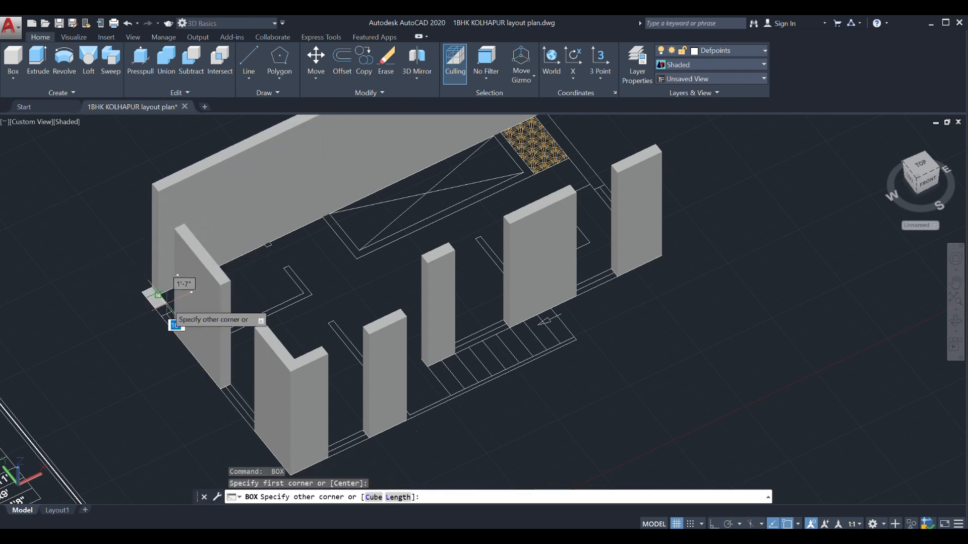
{"action": "left_click", "coordinate": [169, 314]}
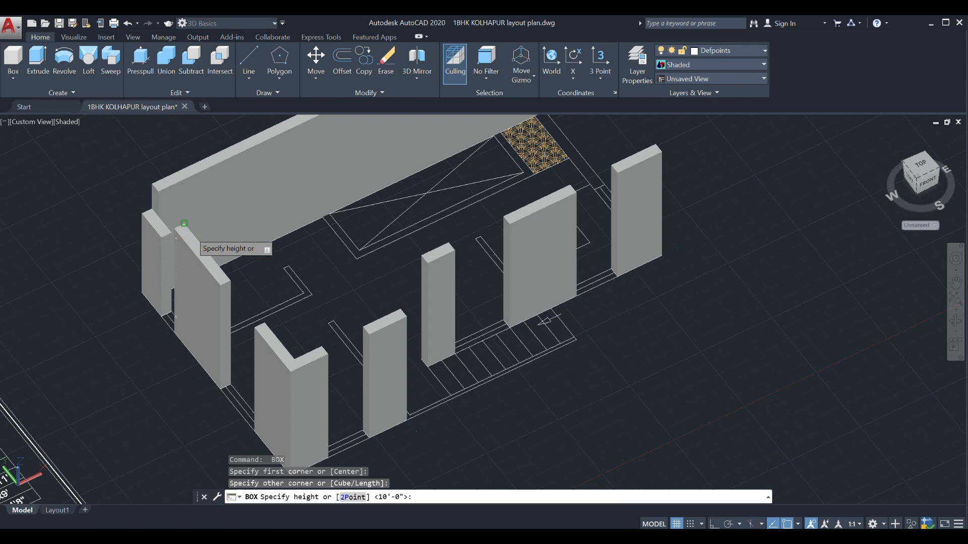
{"action": "left_click", "coordinate": [185, 223]}
Add a 10' high box on the small door jamb stub projecting from the north wall at the bathroom
{"action": "key", "text": "Return"}
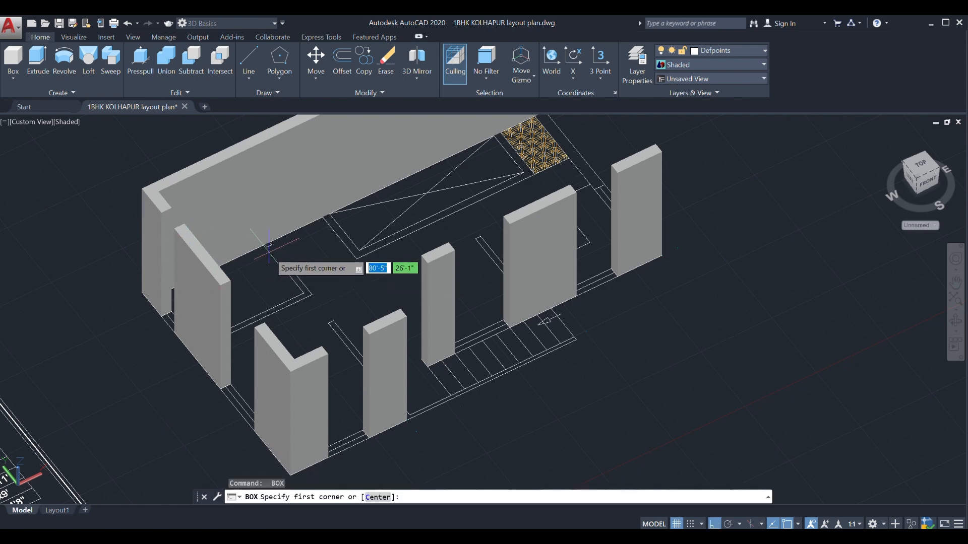
{"action": "scroll", "coordinate": [269, 245], "scroll_direction": "up", "scroll_amount": 3}
{"action": "left_click", "coordinate": [270, 244]}
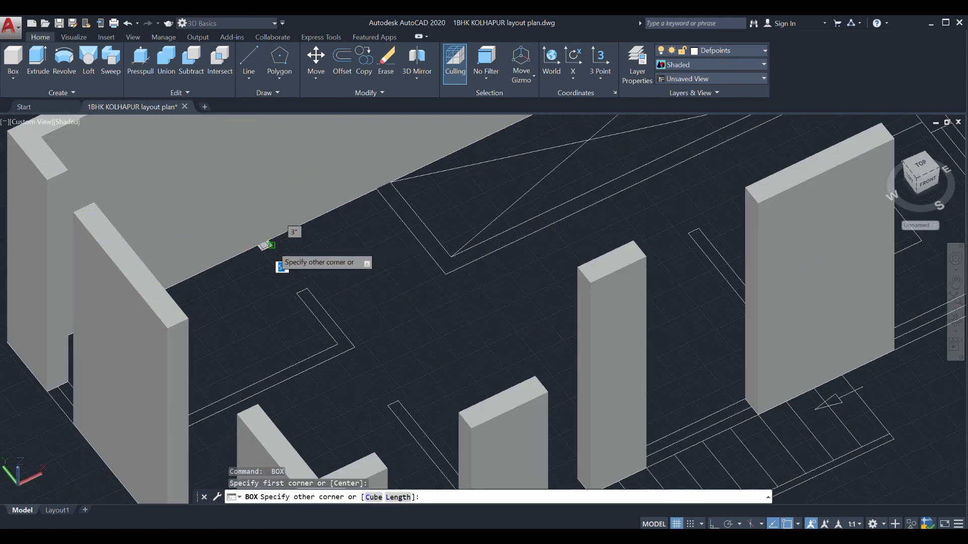
{"action": "left_click", "coordinate": [265, 246]}
{"action": "left_click", "coordinate": [95, 207]}
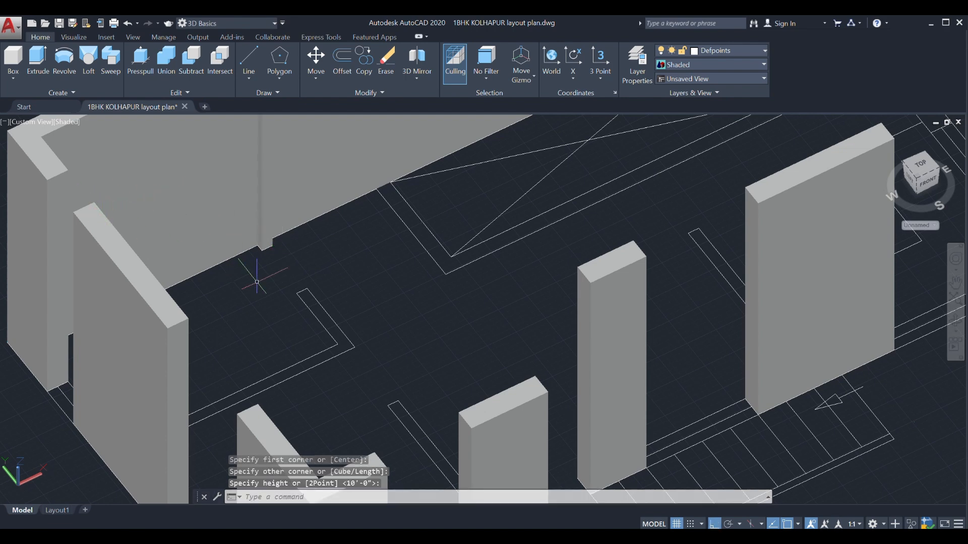
{"action": "key", "text": "Return"}
{"action": "left_click", "coordinate": [302, 293]}
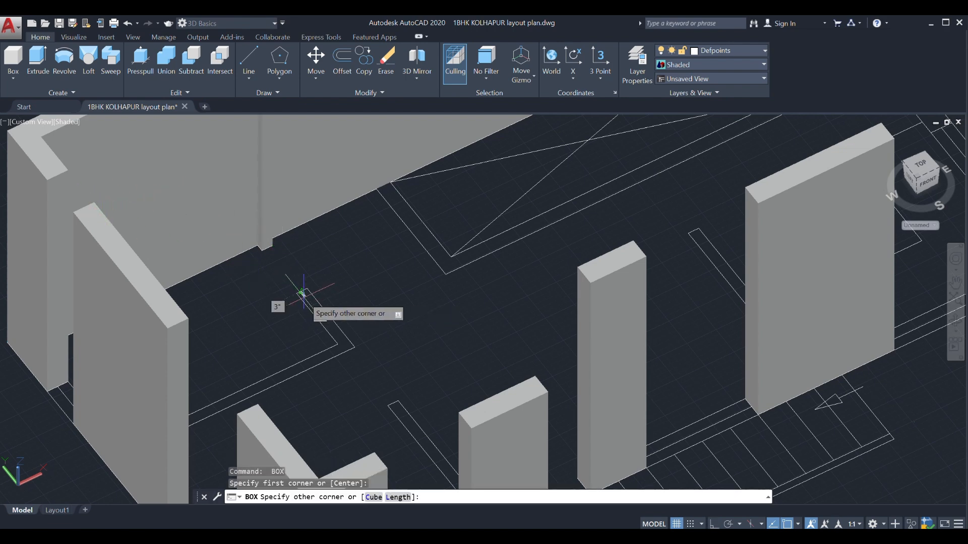
{"action": "key", "text": "Escape"}
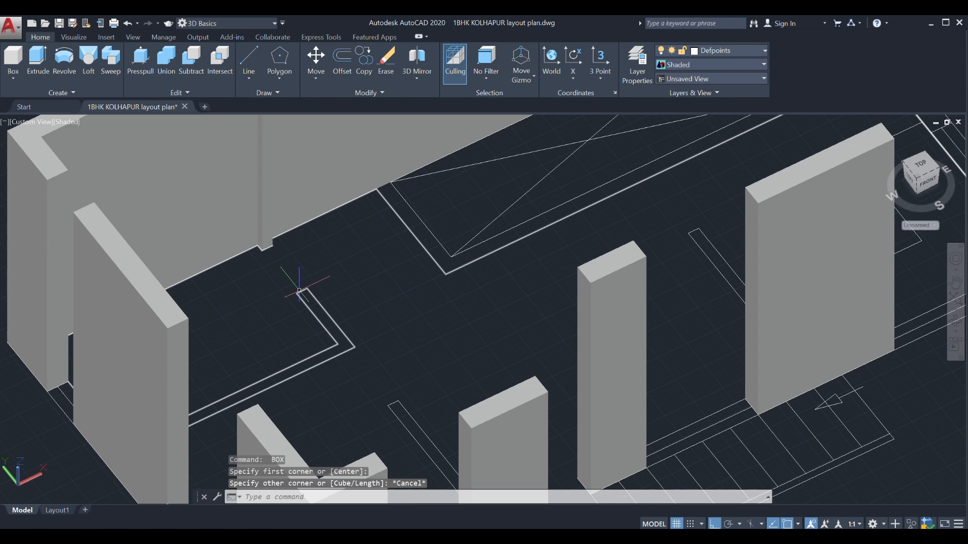
{"action": "left_click", "coordinate": [297, 288]}
{"action": "key", "text": "Return"}
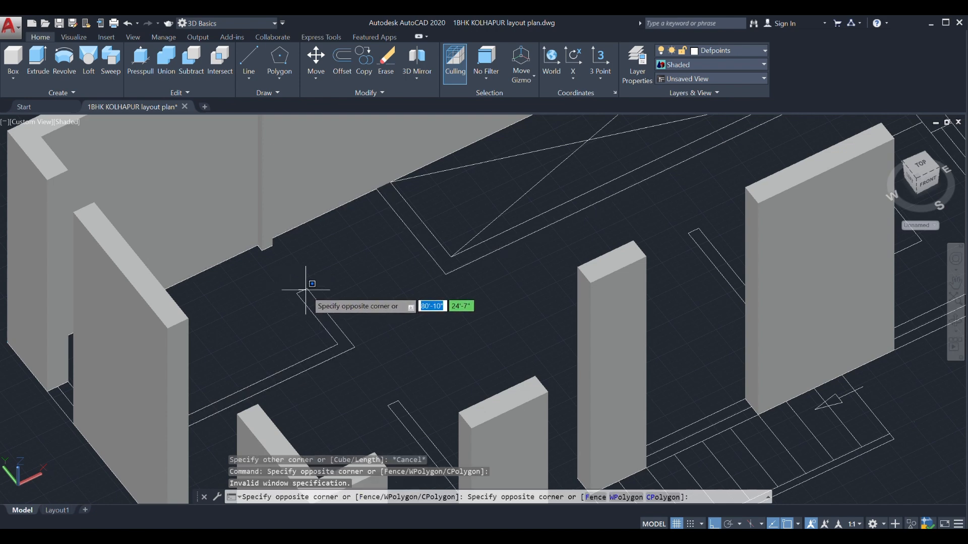
Add a 10' high box on the bathroom's east wall from the door opening to the inner southeast corner
{"action": "left_click", "coordinate": [15, 60]}
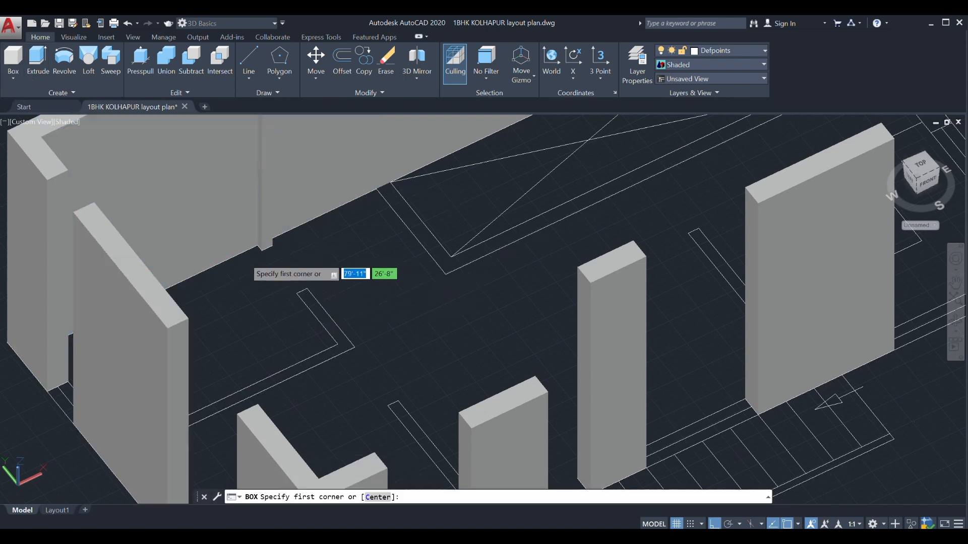
{"action": "left_click", "coordinate": [307, 288]}
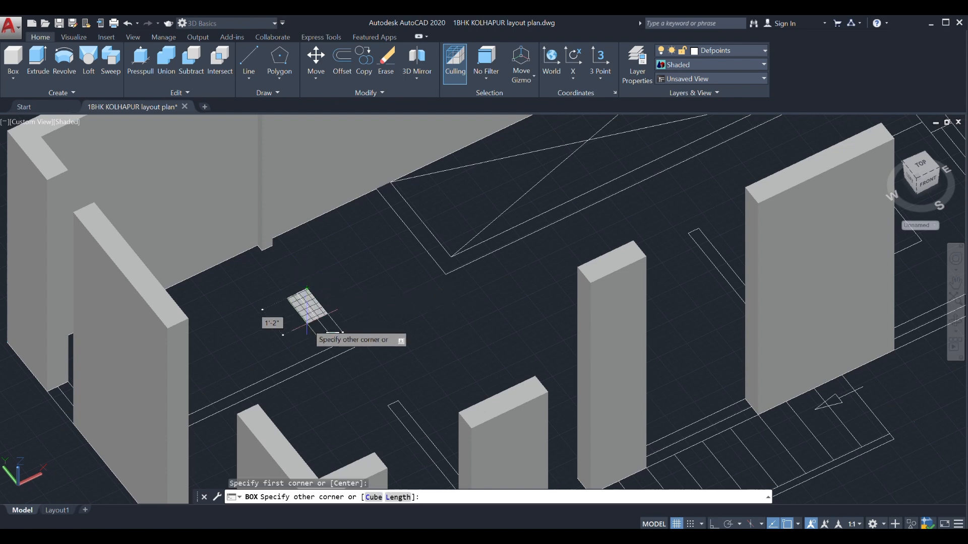
{"action": "left_click", "coordinate": [339, 345]}
{"action": "key", "text": "Return"}
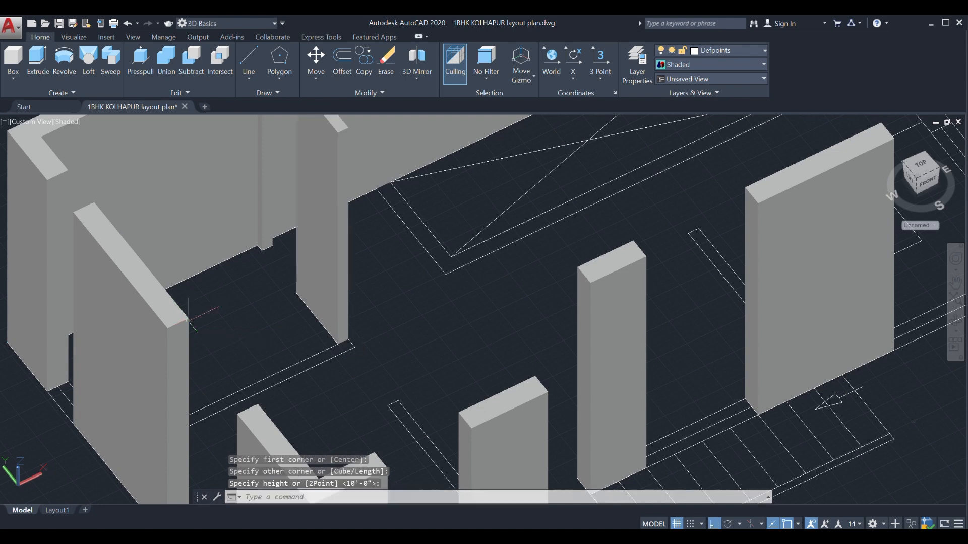
{"action": "scroll", "coordinate": [284, 333], "scroll_direction": "down", "scroll_amount": 2}
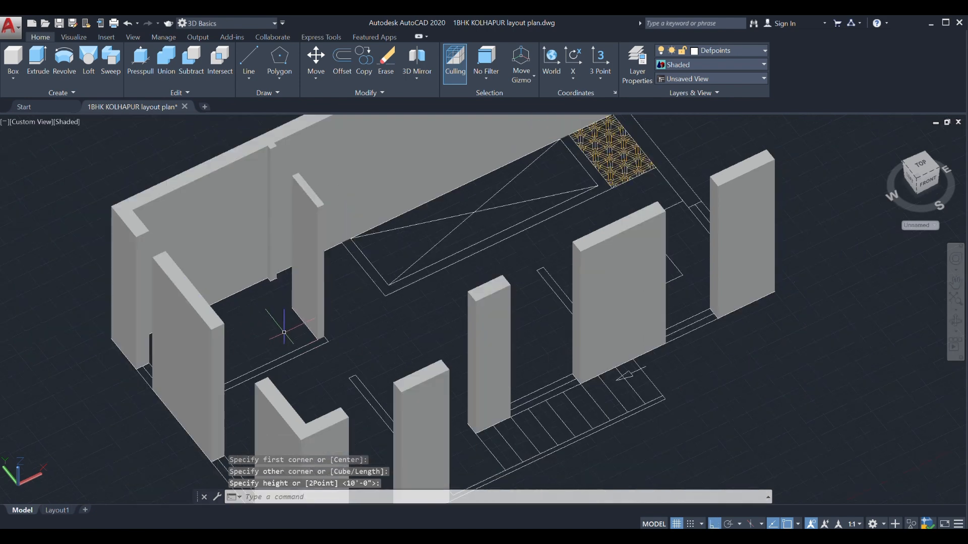
{"action": "left_click", "coordinate": [286, 361]}
{"action": "scroll", "coordinate": [312, 351], "scroll_direction": "up", "scroll_amount": 2}
{"action": "key", "text": "Escape"}
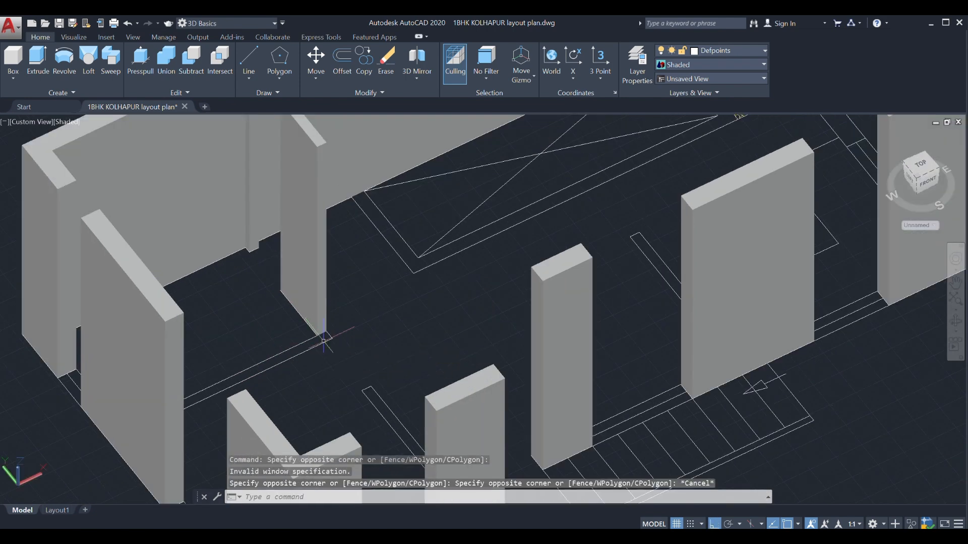
{"action": "left_click", "coordinate": [351, 335]}
Add a 10' high box on the bathroom's south wall from its southeast corner to the west wall
{"action": "left_click", "coordinate": [19, 54]}
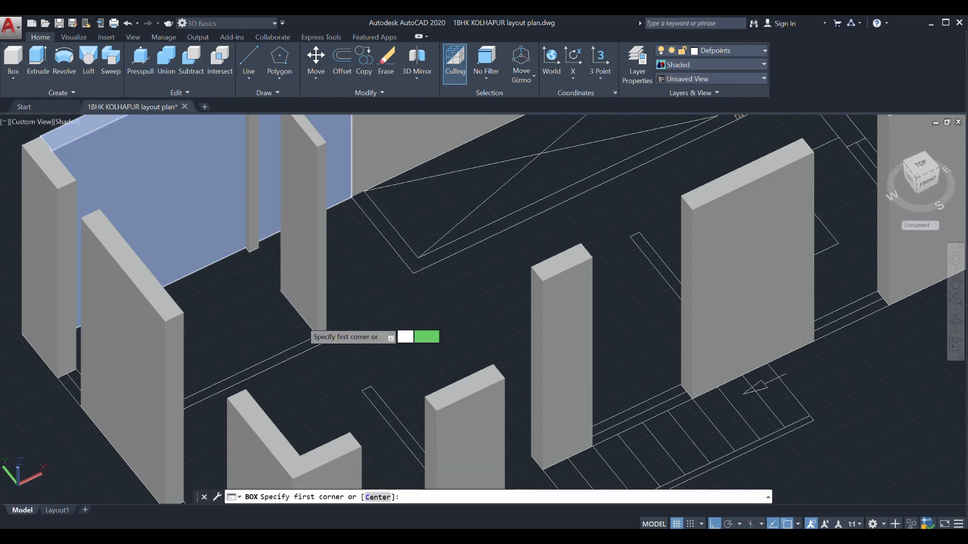
{"action": "left_click", "coordinate": [330, 336]}
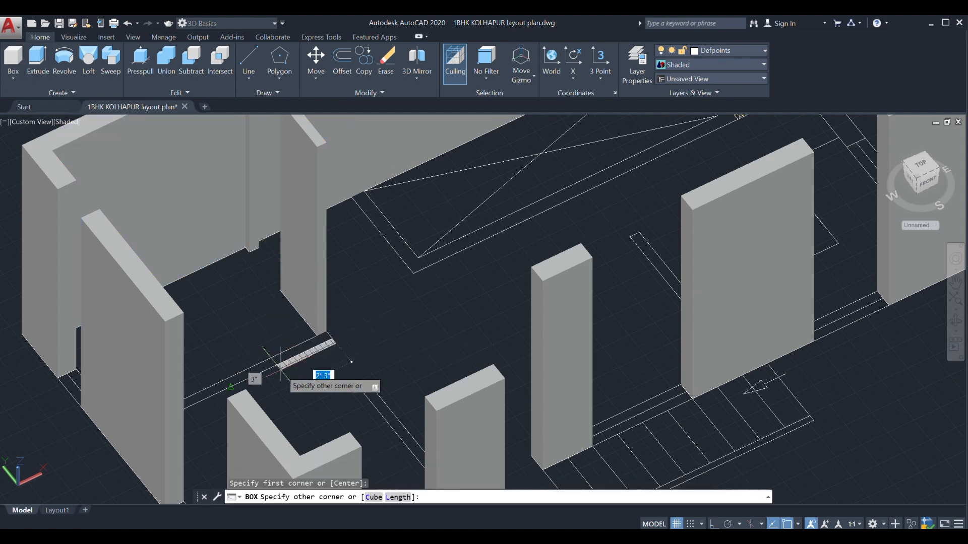
{"action": "middle_click_drag", "start_coordinate": [275, 362], "coordinate": [177, 356], "text": "shift"}
{"action": "scroll", "coordinate": [211, 232], "scroll_direction": "down", "scroll_amount": 2}
{"action": "scroll", "coordinate": [215, 160], "scroll_direction": "up", "scroll_amount": 3}
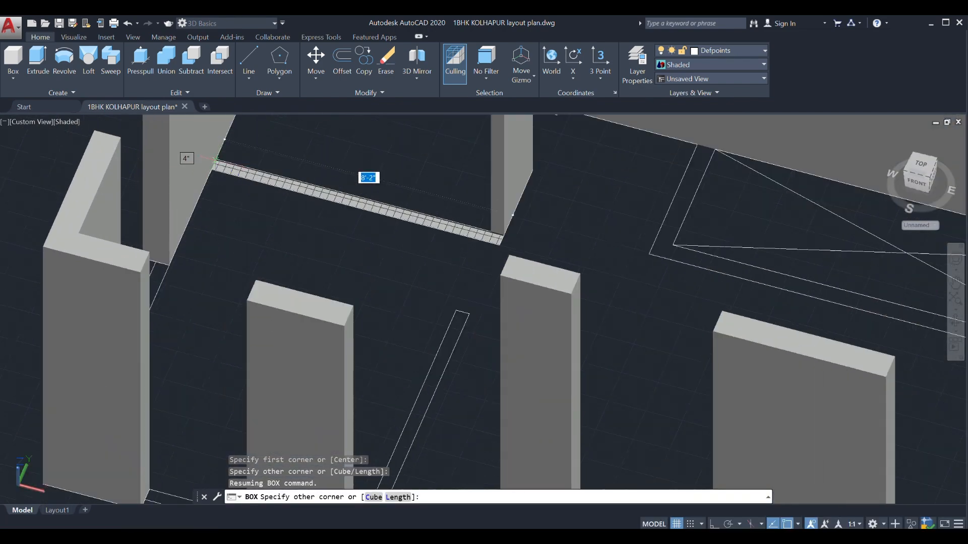
{"action": "left_click", "coordinate": [185, 150]}
{"action": "scroll", "coordinate": [185, 150], "scroll_direction": "down", "scroll_amount": 2}
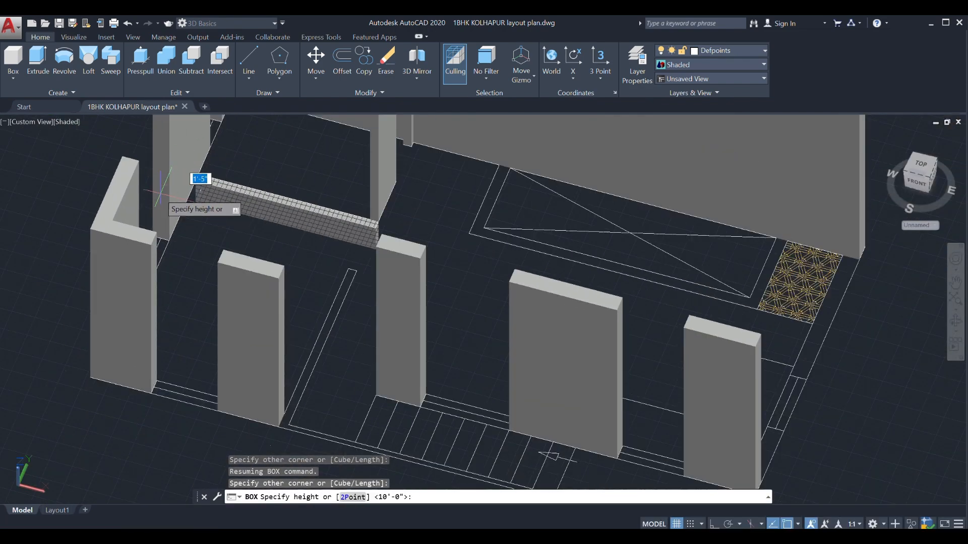
{"action": "left_click", "coordinate": [139, 160]}
Add a 10' high box on the wall between the crossed rectangle and the hatched area
{"action": "scroll", "coordinate": [156, 300], "scroll_direction": "down", "scroll_amount": 3}
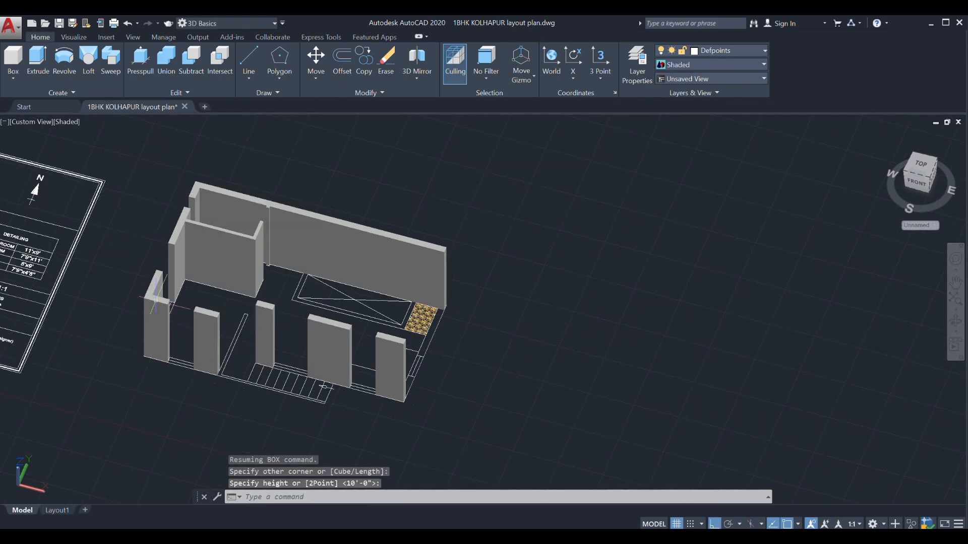
{"action": "middle_click_drag", "start_coordinate": [108, 218], "coordinate": [243, 274], "text": "shift"}
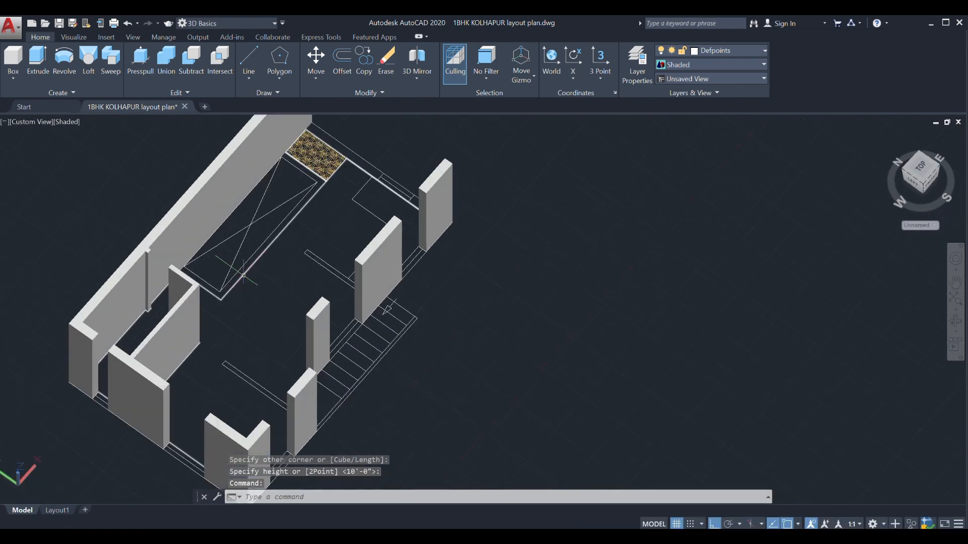
{"action": "left_click", "coordinate": [15, 63]}
{"action": "scroll", "coordinate": [257, 192], "scroll_direction": "up", "scroll_amount": 3}
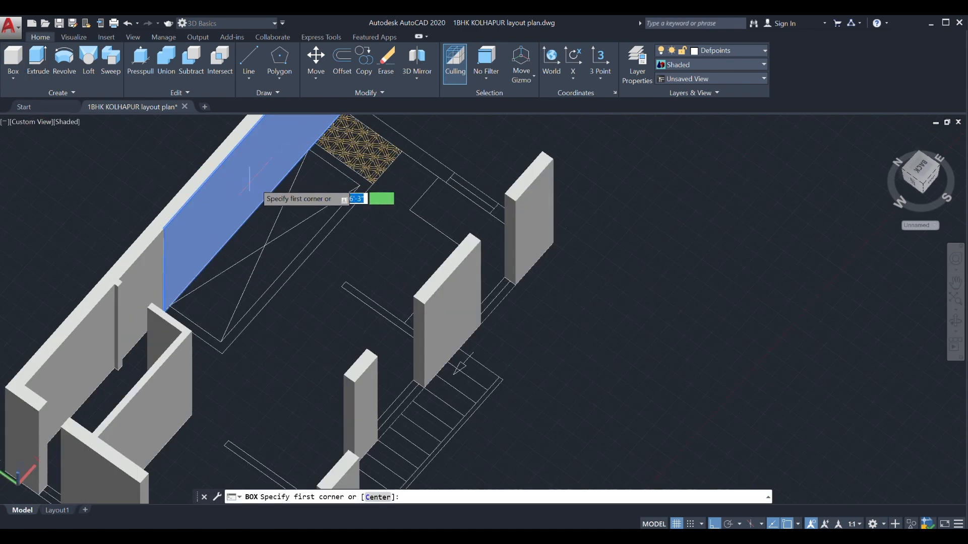
{"action": "left_click", "coordinate": [309, 146]}
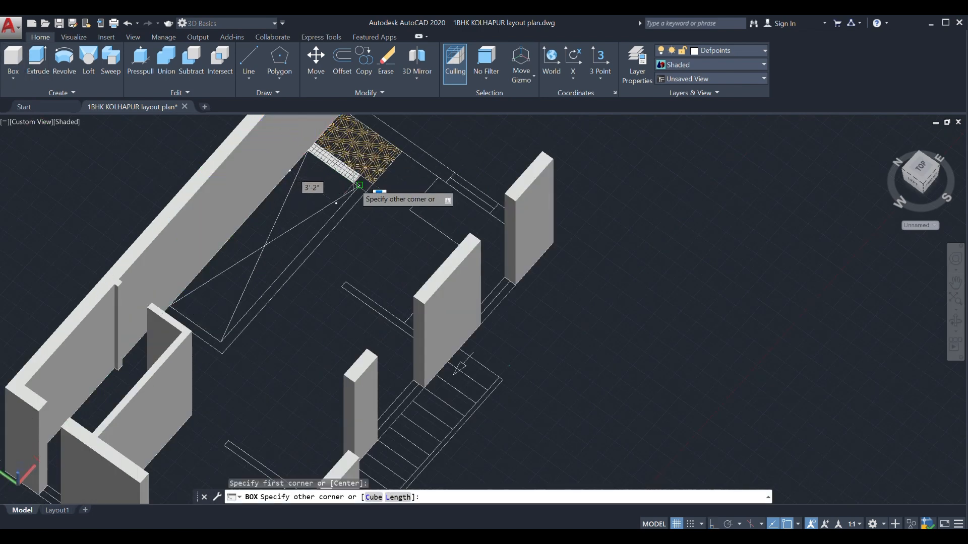
{"action": "left_click", "coordinate": [359, 185]}
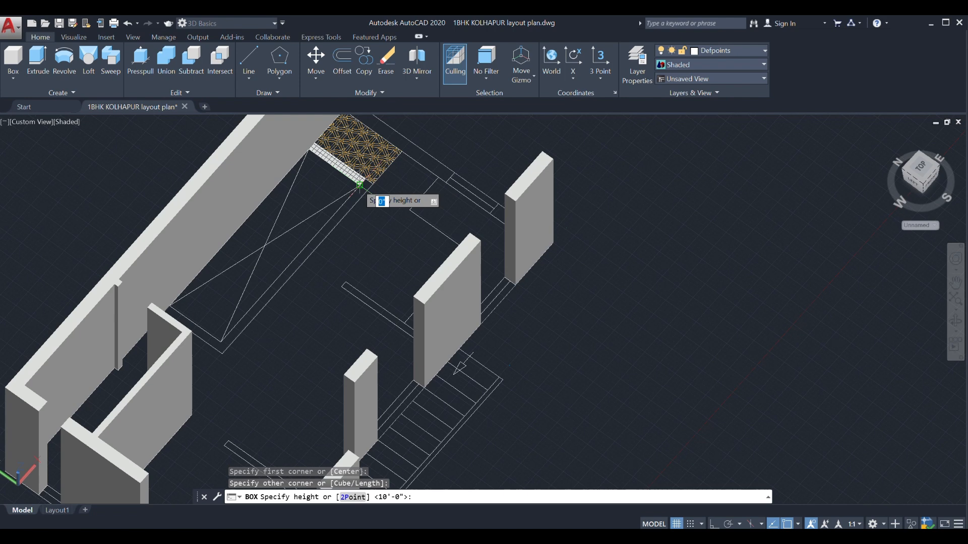
{"action": "left_click", "coordinate": [114, 284]}
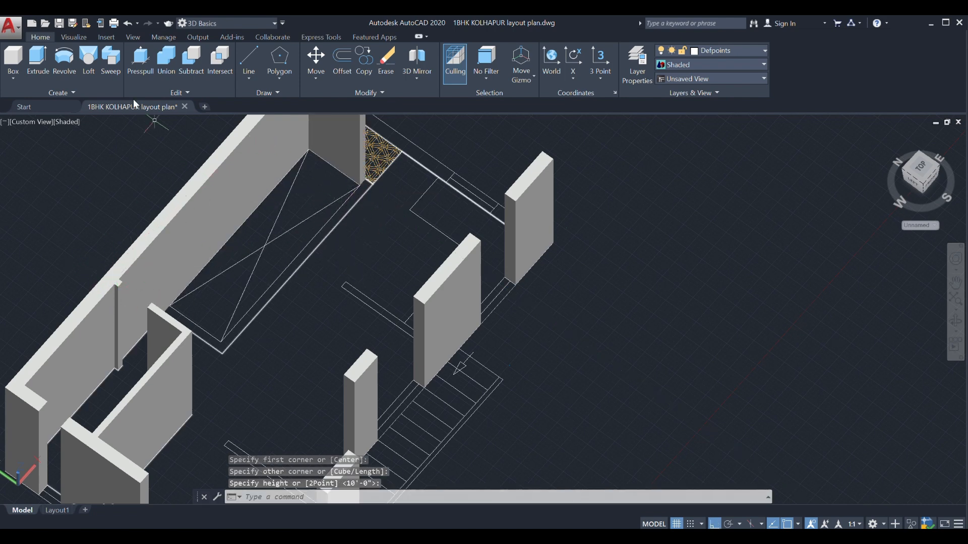
Add a 10' high box on the crossed rectangle's south wall from the hatched area to the southwest corner
{"action": "left_click", "coordinate": [15, 59]}
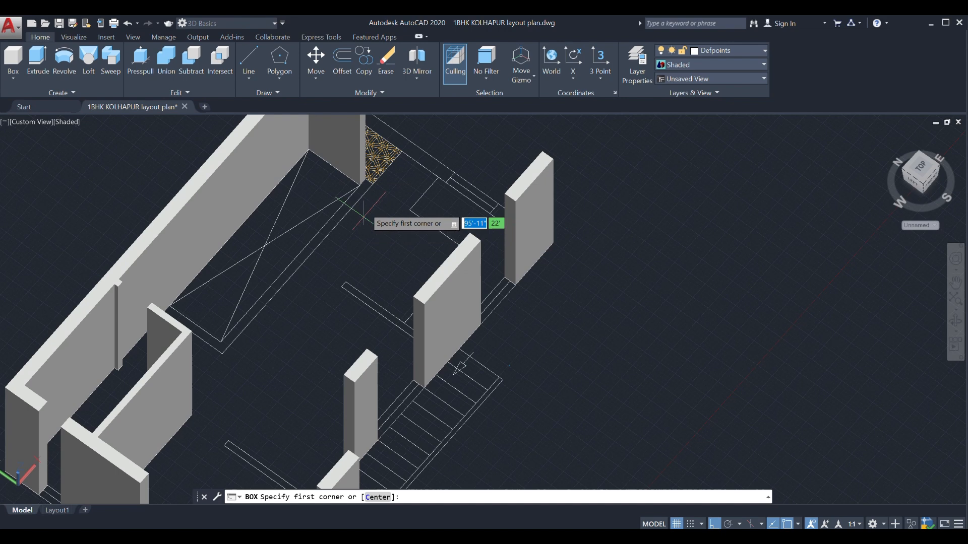
{"action": "left_click", "coordinate": [370, 182]}
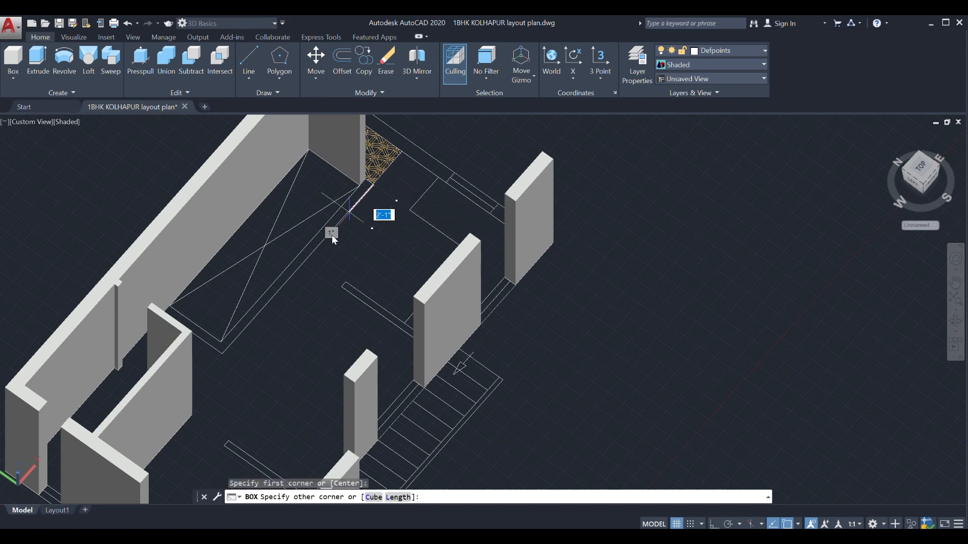
{"action": "left_click", "coordinate": [221, 343]}
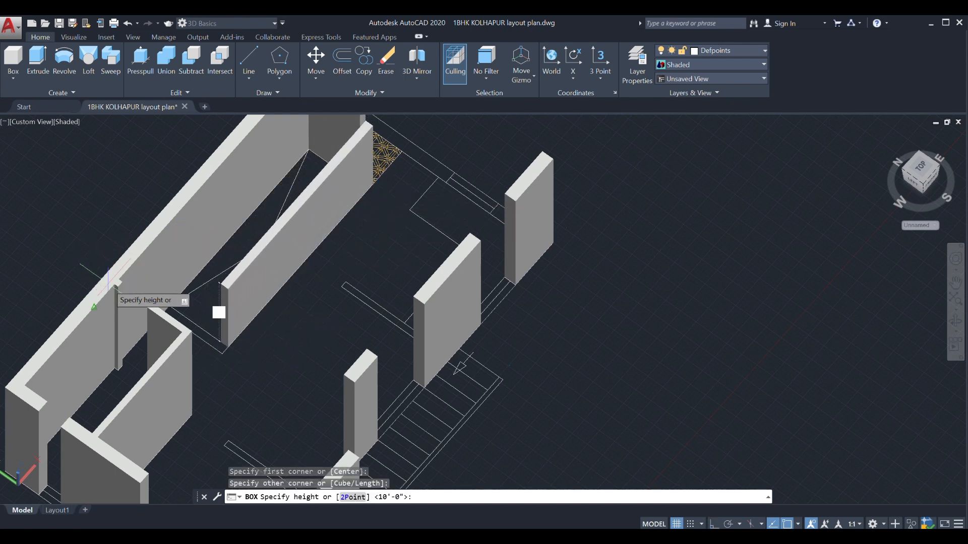
{"action": "left_click", "coordinate": [114, 284]}
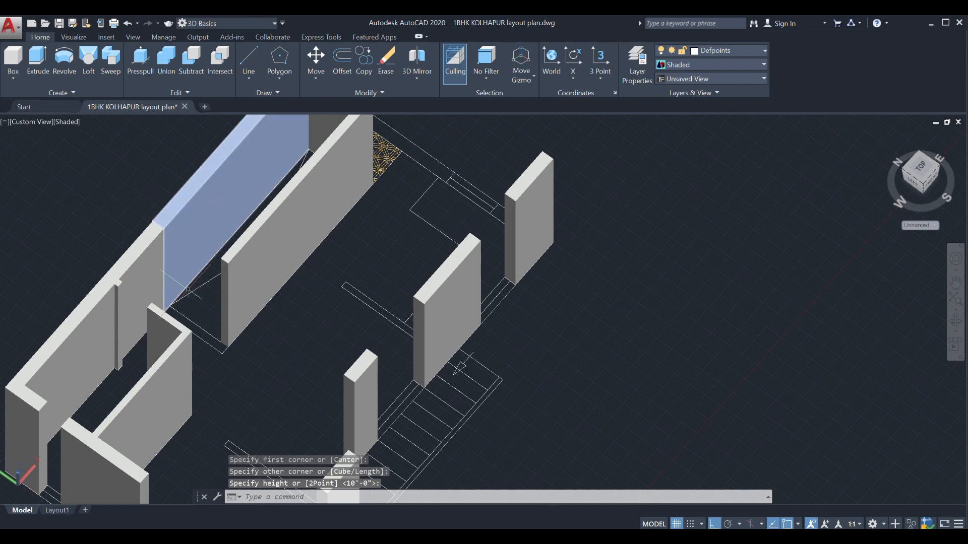
Add a 10' high box on the crossed rectangle's west wall, from the outer north wall to its southwest corner
{"action": "scroll", "coordinate": [188, 290], "scroll_direction": "up", "scroll_amount": 2}
{"action": "left_click", "coordinate": [14, 61]}
{"action": "scroll", "coordinate": [138, 312], "scroll_direction": "up", "scroll_amount": 3}
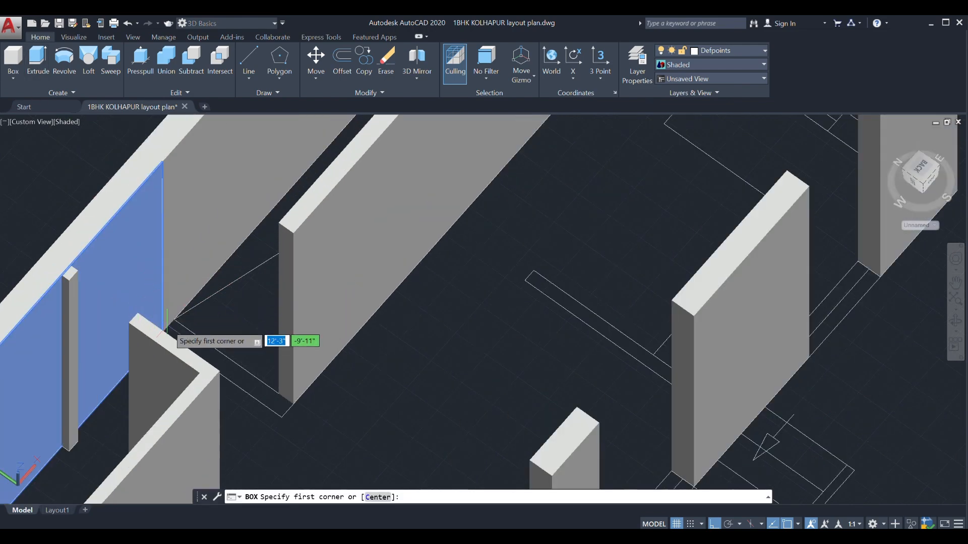
{"action": "left_click", "coordinate": [169, 325]}
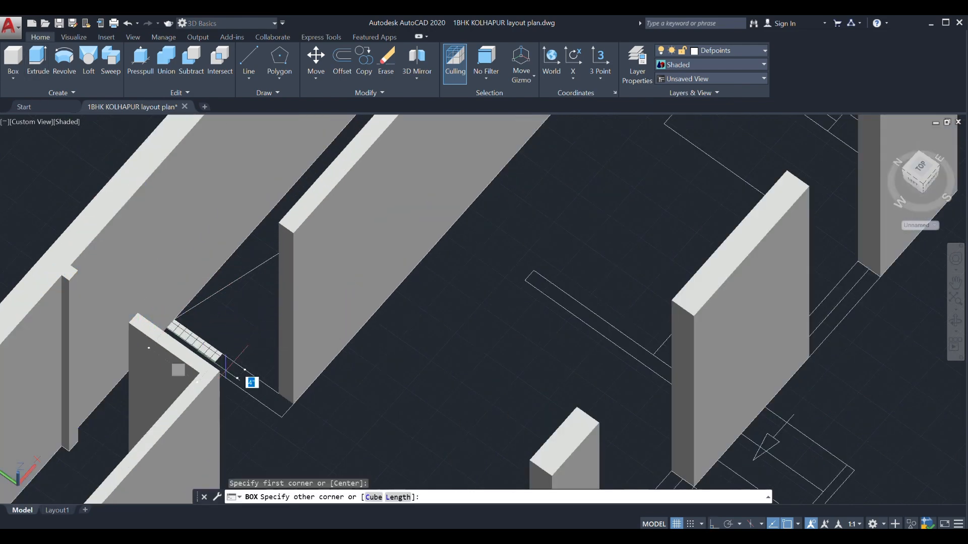
{"action": "left_click", "coordinate": [290, 423]}
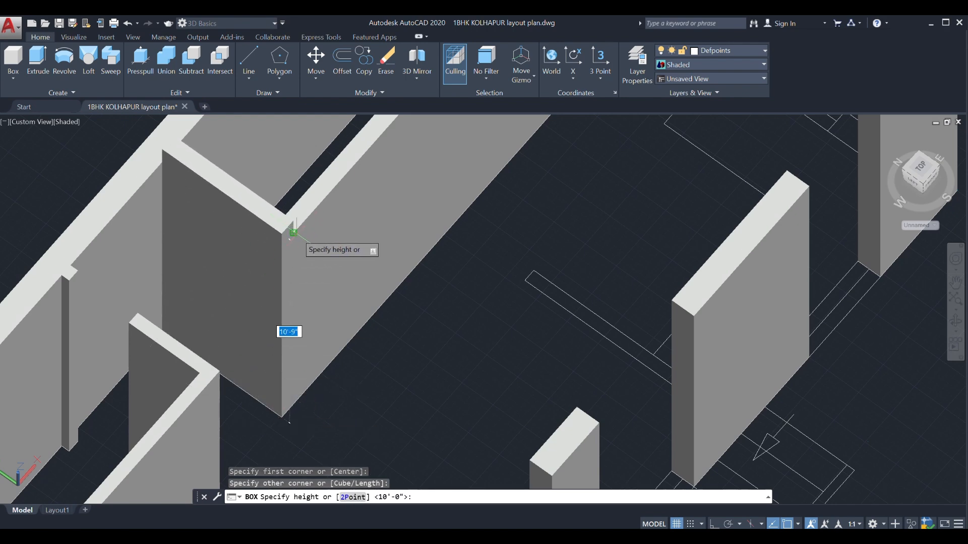
{"action": "left_click", "coordinate": [294, 233]}
Add a 10' high box on the kitchen's west partition, from its free north end to the outer south wall
{"action": "scroll", "coordinate": [362, 317], "scroll_direction": "down", "scroll_amount": 4}
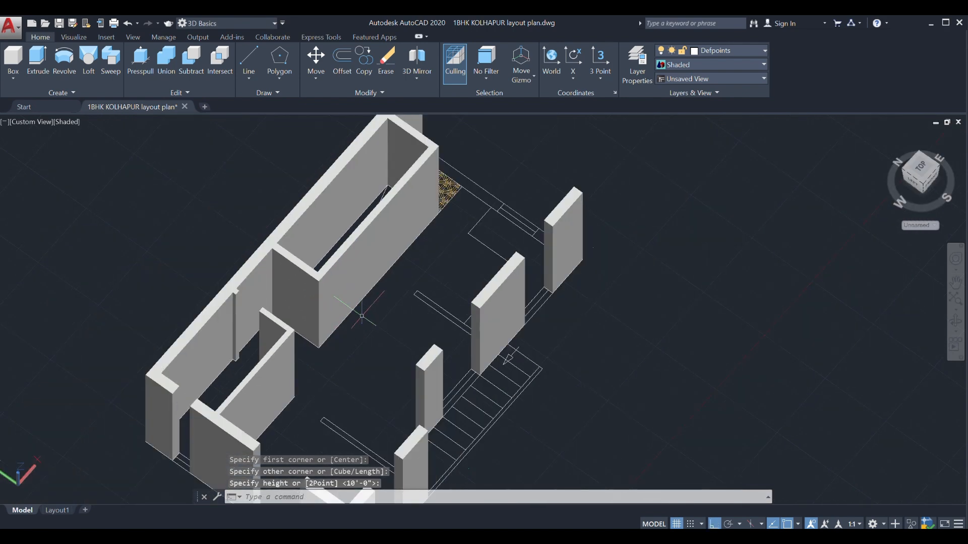
{"action": "left_click", "coordinate": [9, 56]}
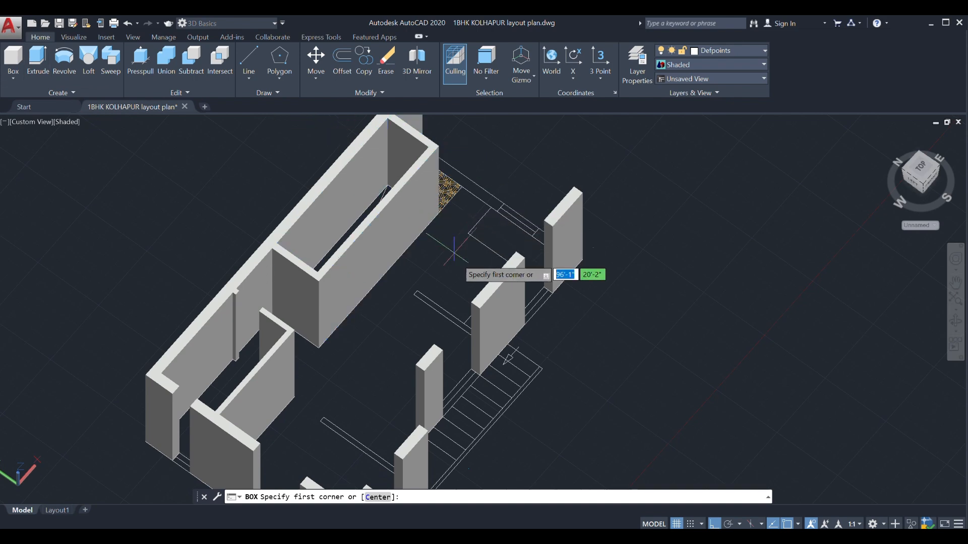
{"action": "scroll", "coordinate": [439, 287], "scroll_direction": "up", "scroll_amount": 2}
{"action": "left_click", "coordinate": [399, 291]}
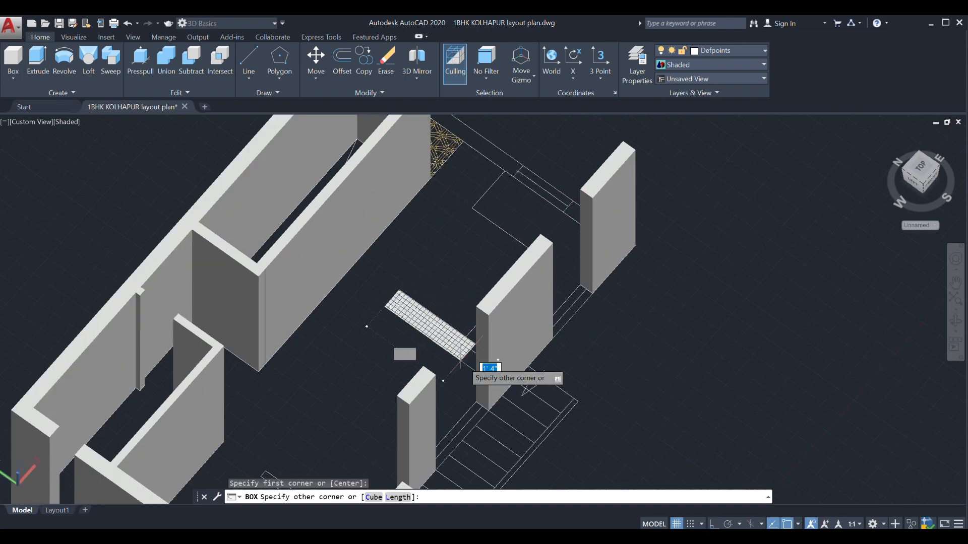
{"action": "middle_click_drag", "start_coordinate": [488, 364], "coordinate": [540, 346], "text": "shift"}
{"action": "left_click", "coordinate": [527, 354]}
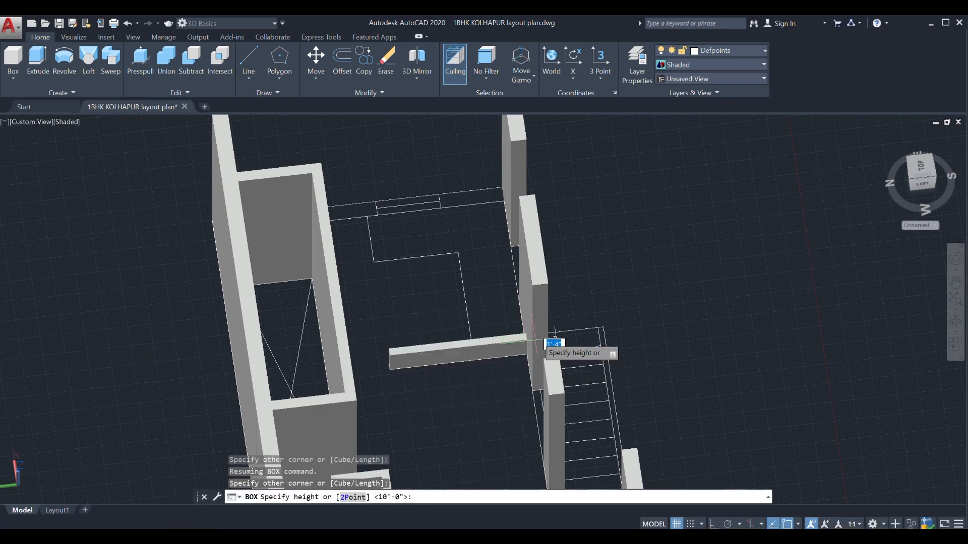
{"action": "left_click", "coordinate": [532, 285]}
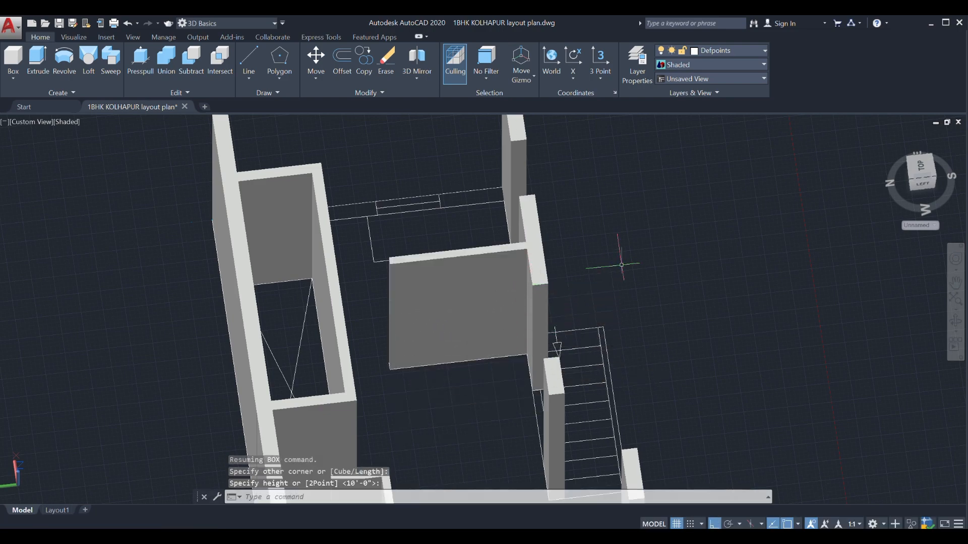
Add a 10' high box on the outer east wall from the northeast corner to the window opening's north edge
{"action": "middle_click_drag", "start_coordinate": [622, 264], "coordinate": [467, 196], "text": "shift"}
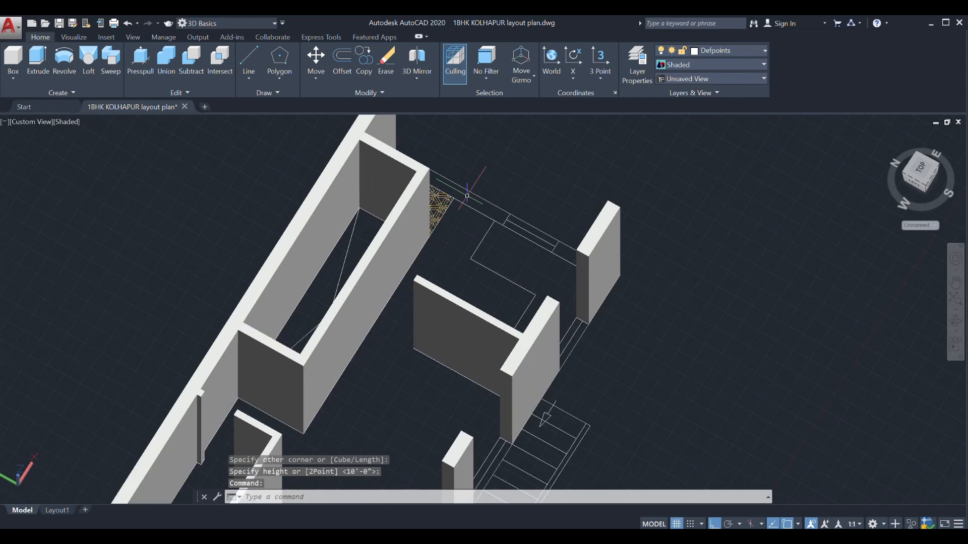
{"action": "middle_click_drag", "start_coordinate": [561, 302], "coordinate": [489, 311], "text": "shift"}
{"action": "scroll", "coordinate": [476, 216], "scroll_direction": "down", "scroll_amount": 3}
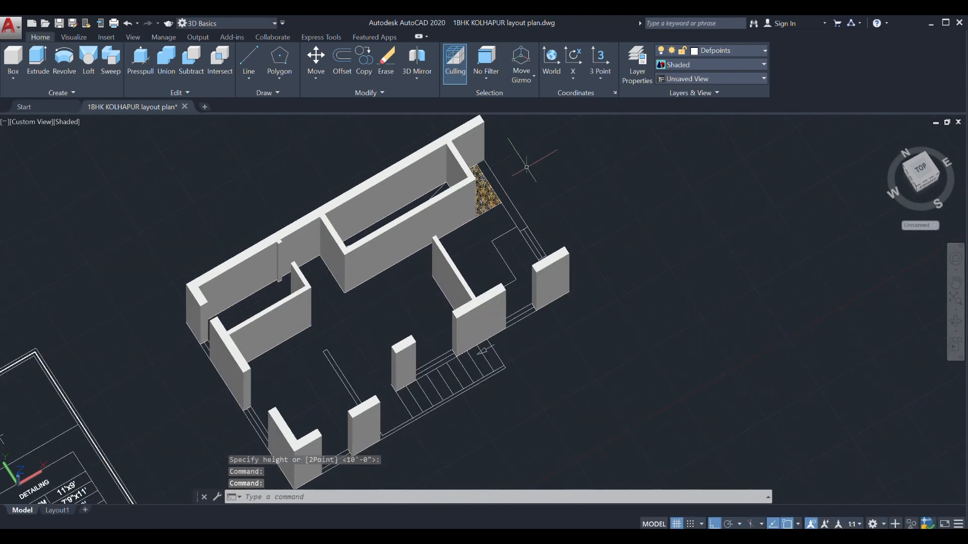
{"action": "left_click", "coordinate": [11, 59]}
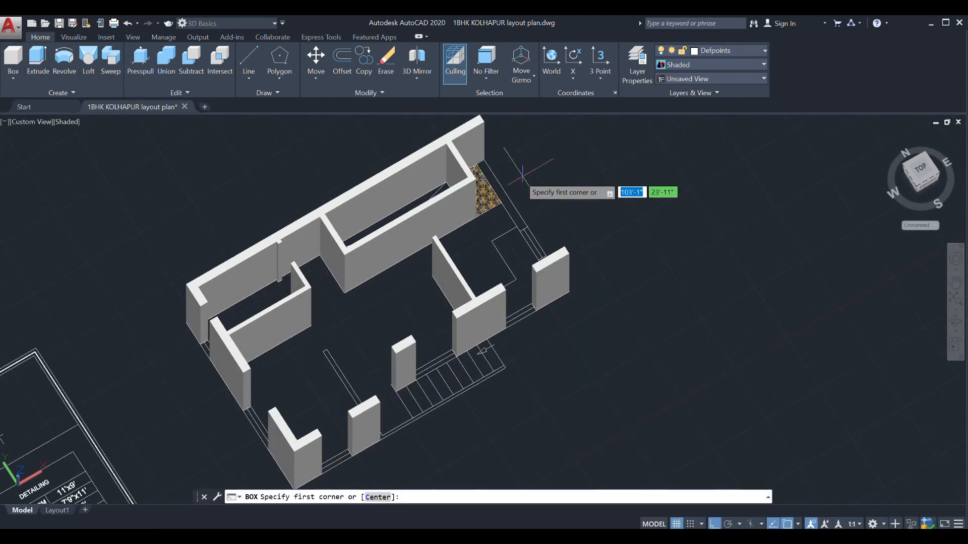
{"action": "left_click", "coordinate": [485, 168]}
{"action": "scroll", "coordinate": [506, 201], "scroll_direction": "up", "scroll_amount": 2}
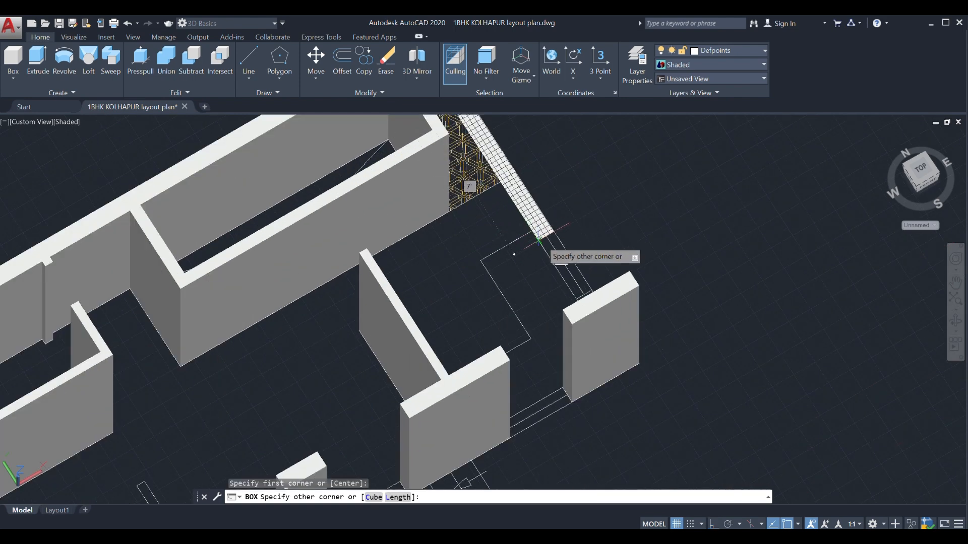
{"action": "left_click", "coordinate": [538, 239]}
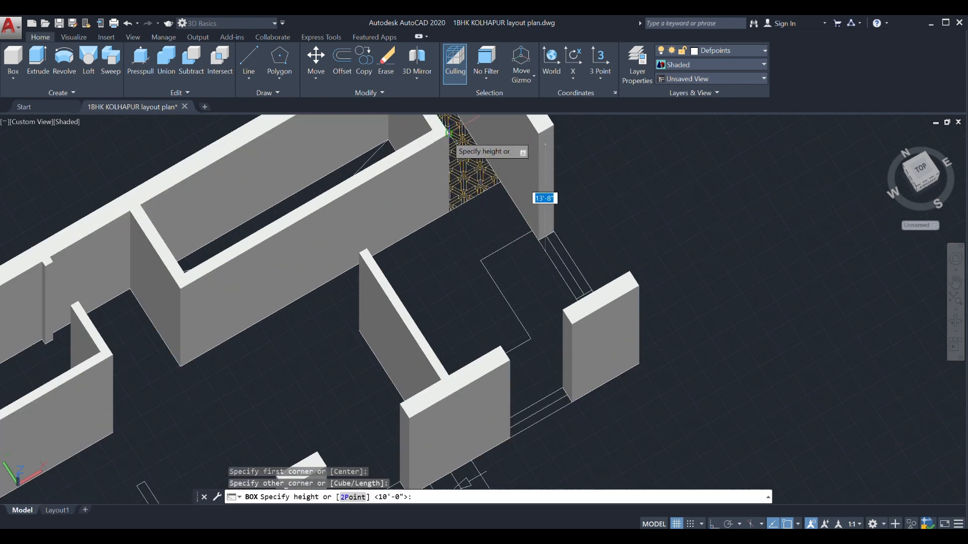
{"action": "left_click", "coordinate": [448, 132]}
Add a 10' high, 3' long box on the outer east wall from the window opening's south edge to the southeast wall piece
{"action": "scroll", "coordinate": [492, 243], "scroll_direction": "down", "scroll_amount": 2}
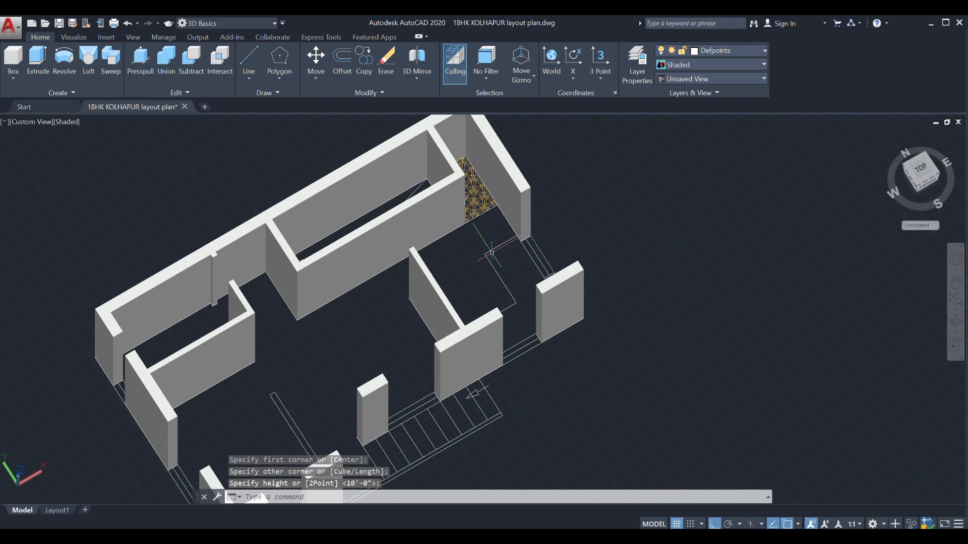
{"action": "middle_click_drag", "start_coordinate": [491, 252], "coordinate": [389, 332], "text": "shift"}
{"action": "scroll", "coordinate": [416, 172], "scroll_direction": "up", "scroll_amount": 2}
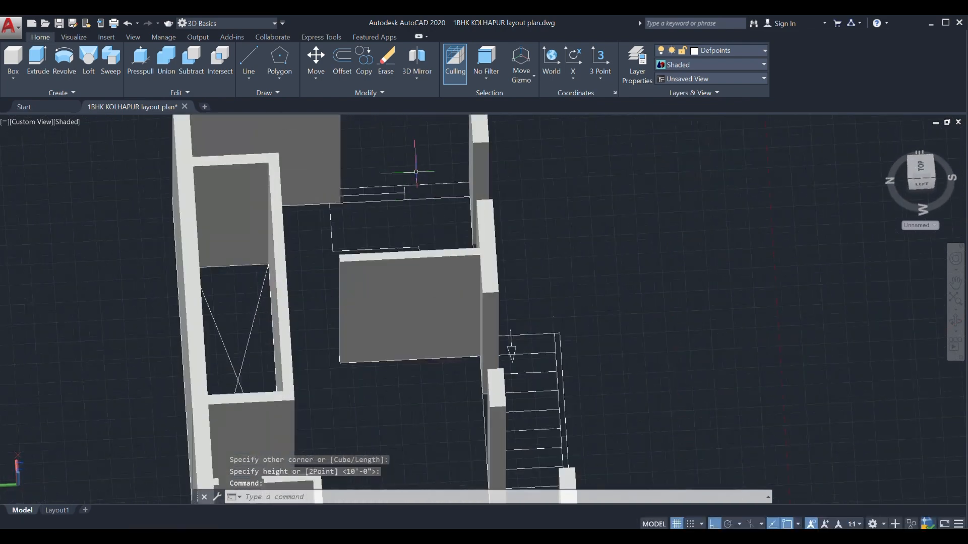
{"action": "type", "text": "box"}
{"action": "key", "text": "Return"}
{"action": "scroll", "coordinate": [434, 196], "scroll_direction": "up", "scroll_amount": 3}
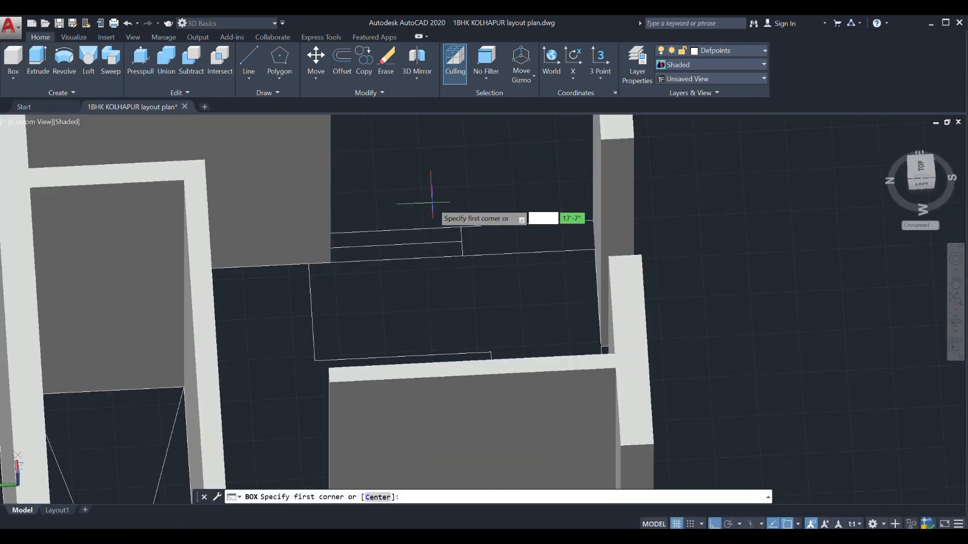
{"action": "left_click", "coordinate": [462, 254]}
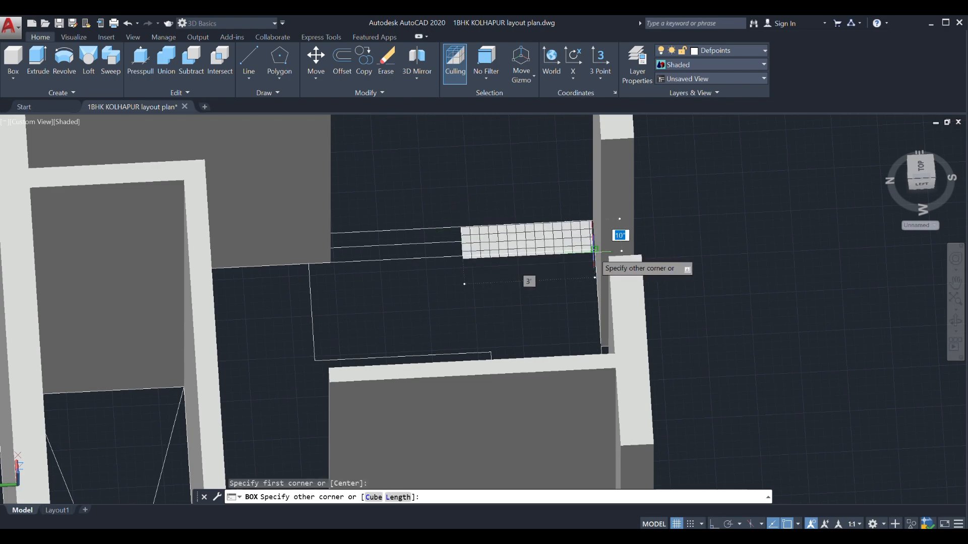
{"action": "left_click", "coordinate": [612, 248]}
{"action": "left_click", "coordinate": [601, 172]}
Add a 10' high box on the 9' long, 4" thick partition west of the staircase, ending at the south wall
{"action": "scroll", "coordinate": [576, 175], "scroll_direction": "down", "scroll_amount": 4}
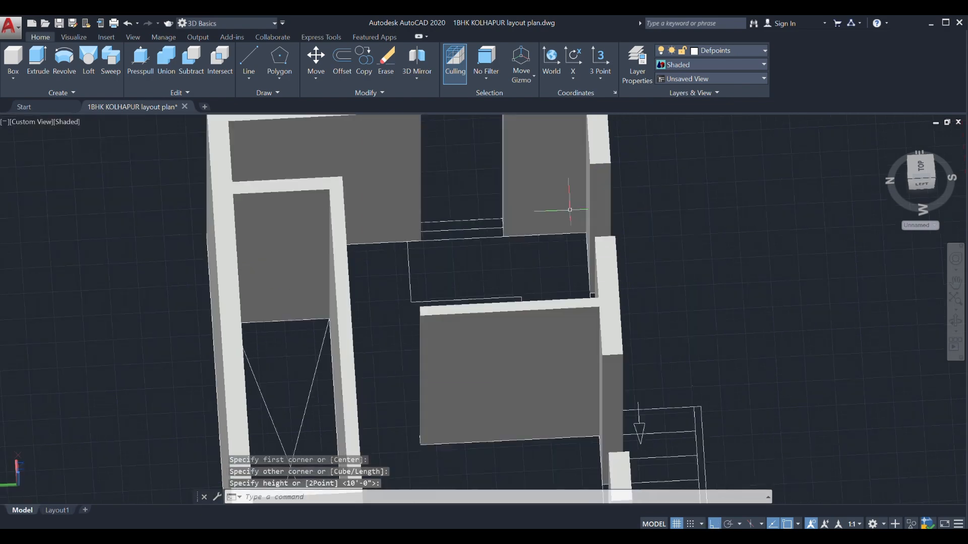
{"action": "middle_click_drag", "start_coordinate": [705, 250], "coordinate": [43, 125], "text": "shift"}
{"action": "scroll", "coordinate": [610, 323], "scroll_direction": "down", "scroll_amount": 2}
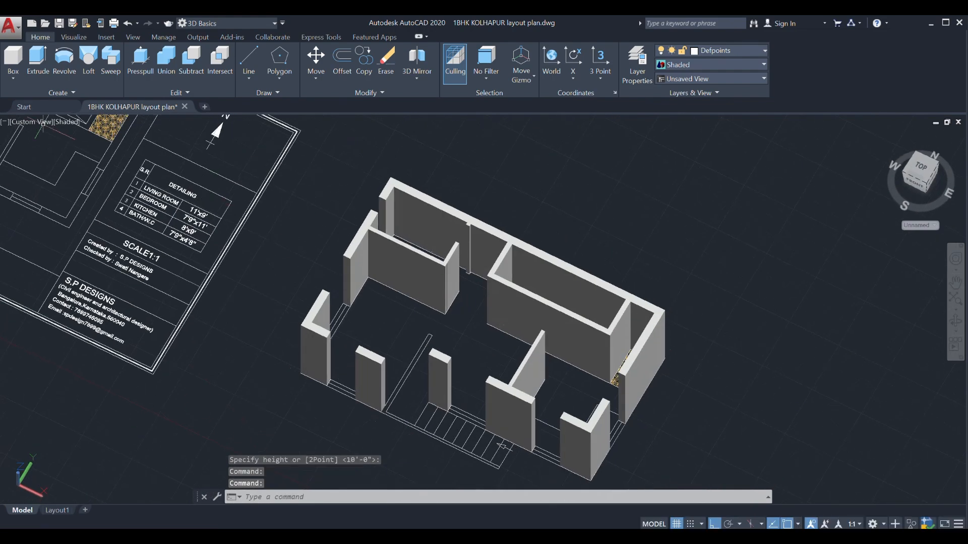
{"action": "left_click", "coordinate": [12, 54]}
{"action": "scroll", "coordinate": [350, 430], "scroll_direction": "up", "scroll_amount": 2}
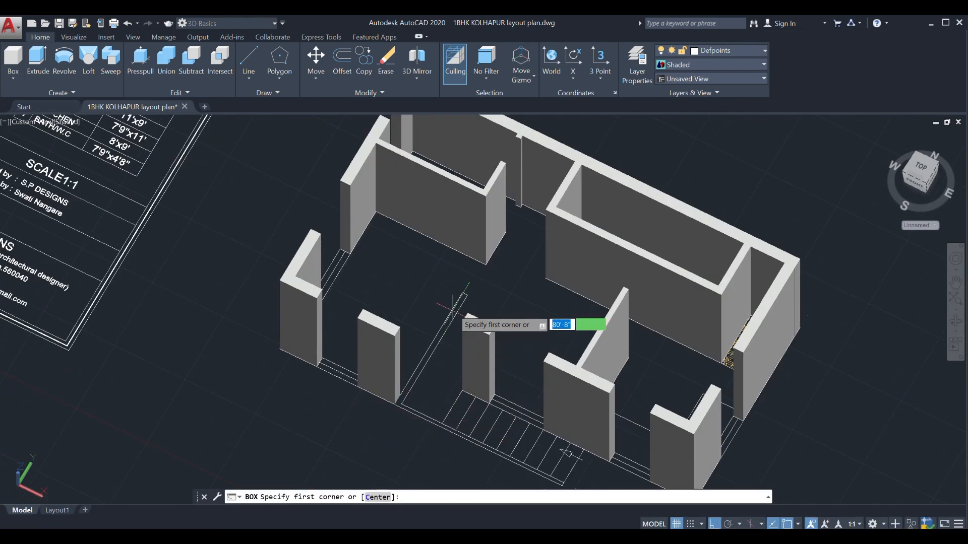
{"action": "left_click", "coordinate": [465, 295]}
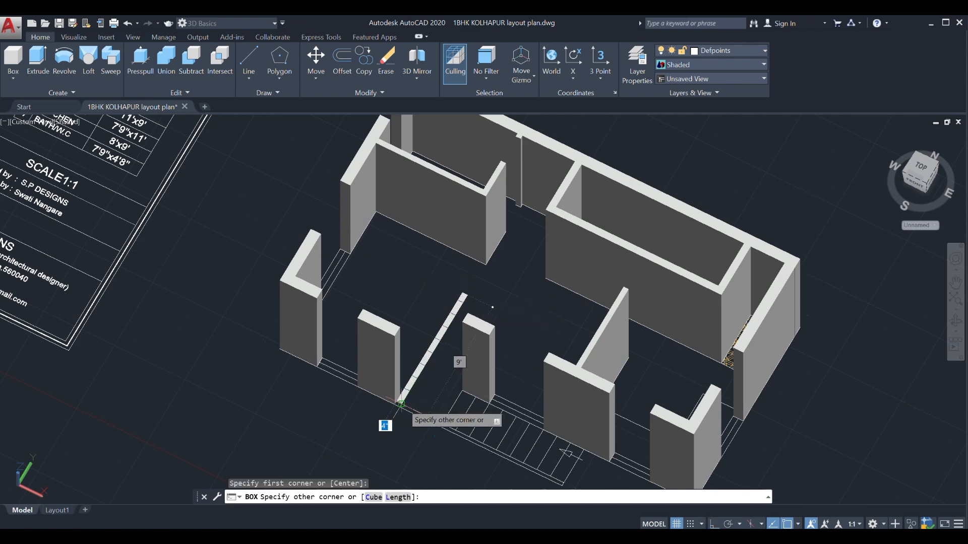
{"action": "left_click", "coordinate": [402, 402]}
{"action": "left_click", "coordinate": [462, 333]}
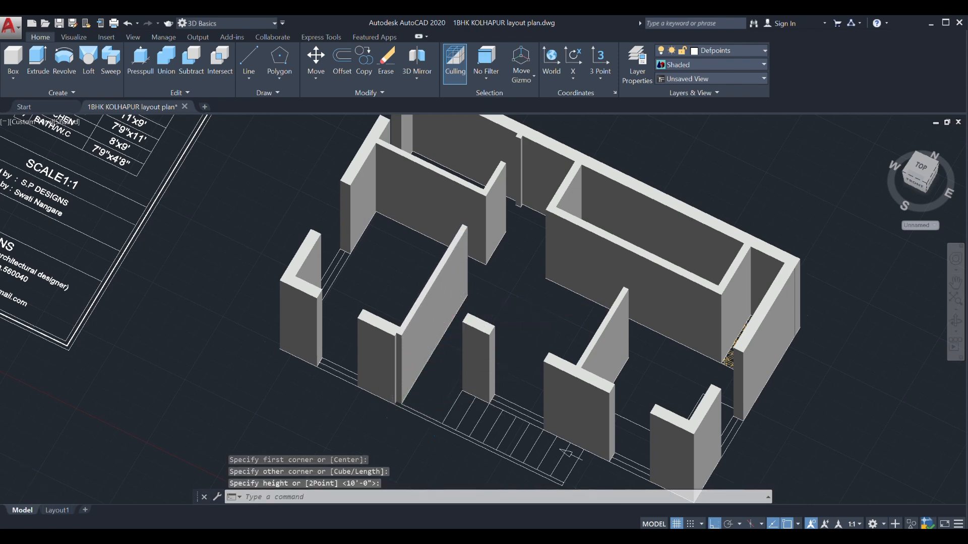
Add a 10' high box, 12'-3" long and 4" thick, along the staircase's outer south edge
{"action": "scroll", "coordinate": [392, 419], "scroll_direction": "up", "scroll_amount": 2}
{"action": "left_click", "coordinate": [13, 58]}
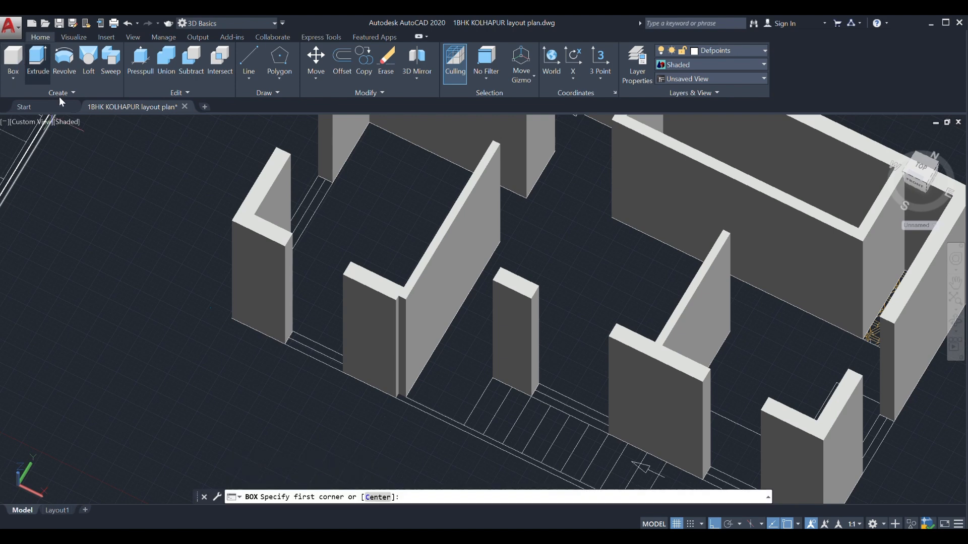
{"action": "scroll", "coordinate": [378, 380], "scroll_direction": "up", "scroll_amount": 2}
{"action": "scroll", "coordinate": [370, 299], "scroll_direction": "down", "scroll_amount": 3}
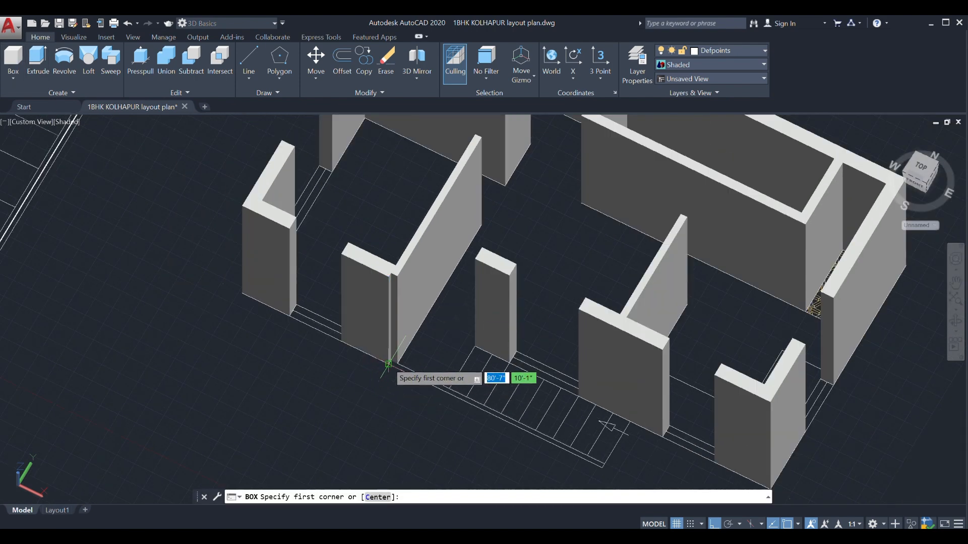
{"action": "left_click", "coordinate": [392, 362]}
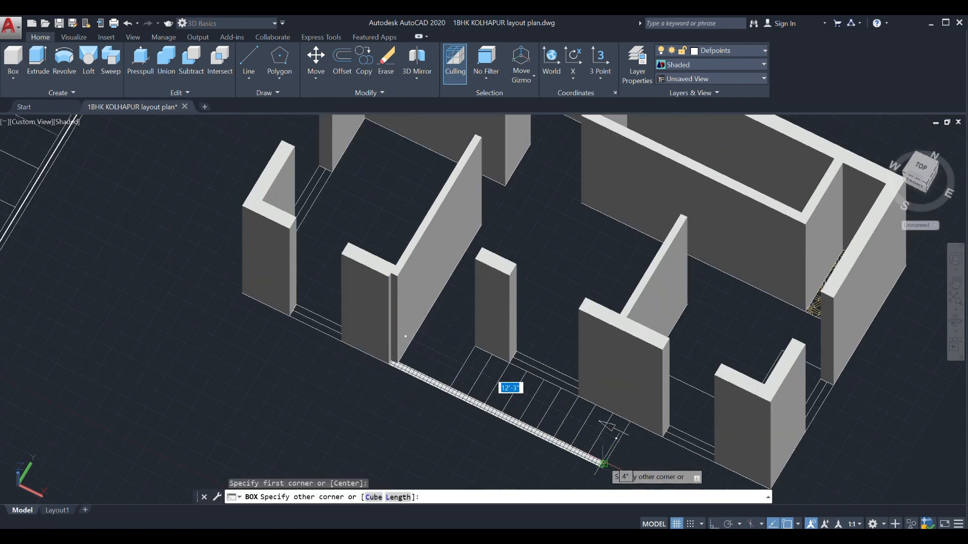
{"action": "left_click", "coordinate": [604, 463]}
{"action": "left_click", "coordinate": [622, 360]}
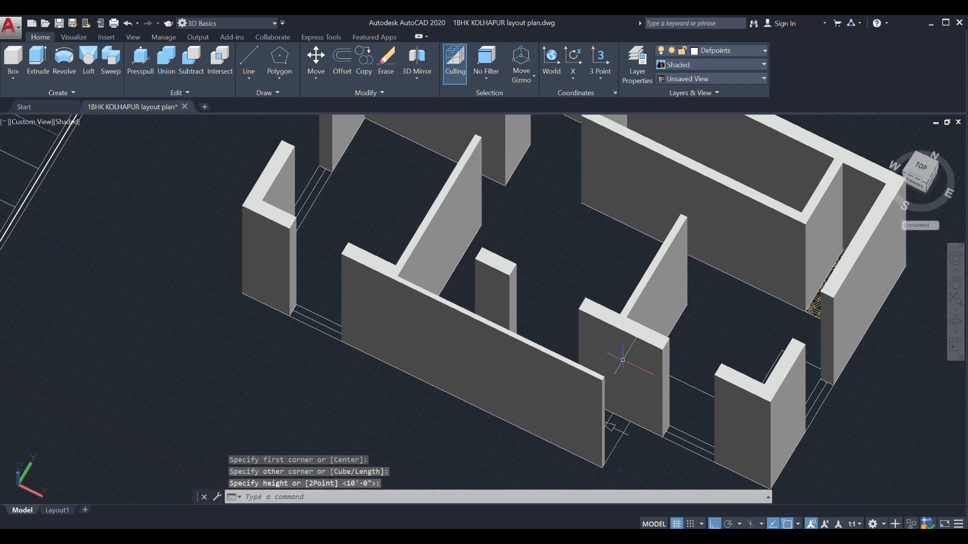
Examine the wall model from several angles, checking the remaining openings in the west, south and east walls
{"action": "scroll", "coordinate": [448, 344], "scroll_direction": "down", "scroll_amount": 3}
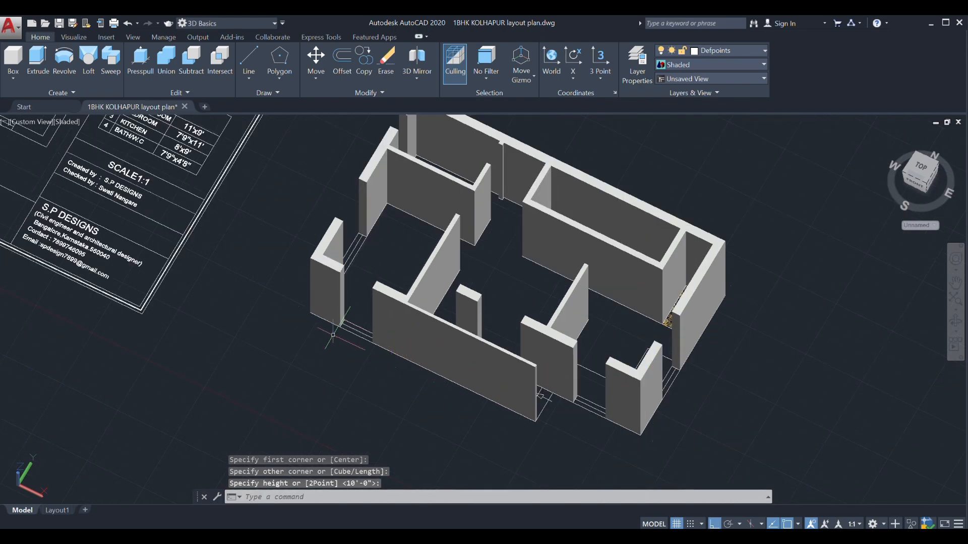
{"action": "middle_click_drag", "start_coordinate": [332, 302], "coordinate": [518, 273], "text": "shift"}
{"action": "scroll", "coordinate": [458, 342], "scroll_direction": "down", "scroll_amount": 3}
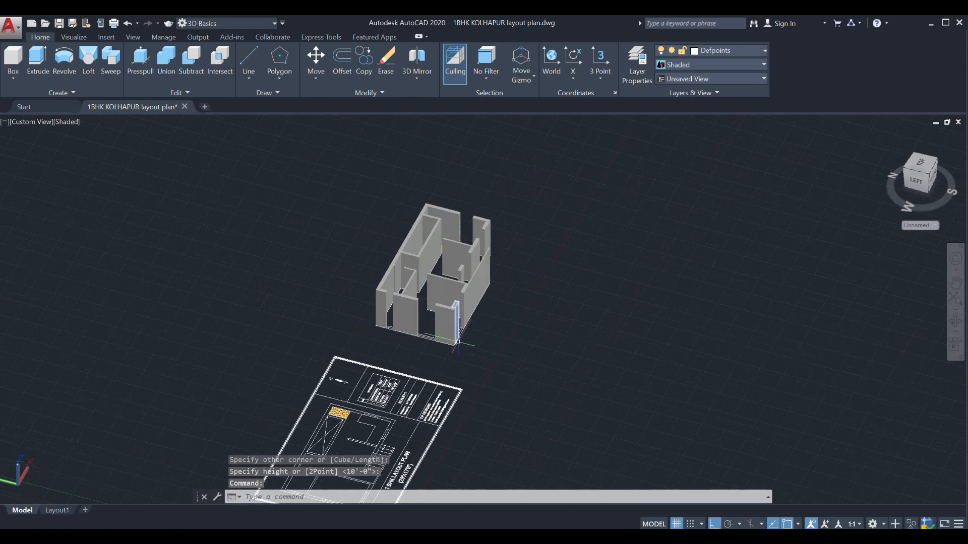
{"action": "middle_click_drag", "start_coordinate": [550, 379], "coordinate": [386, 396], "text": "shift"}
{"action": "scroll", "coordinate": [484, 355], "scroll_direction": "up", "scroll_amount": 3}
{"action": "scroll", "coordinate": [484, 355], "scroll_direction": "up", "scroll_amount": 2}
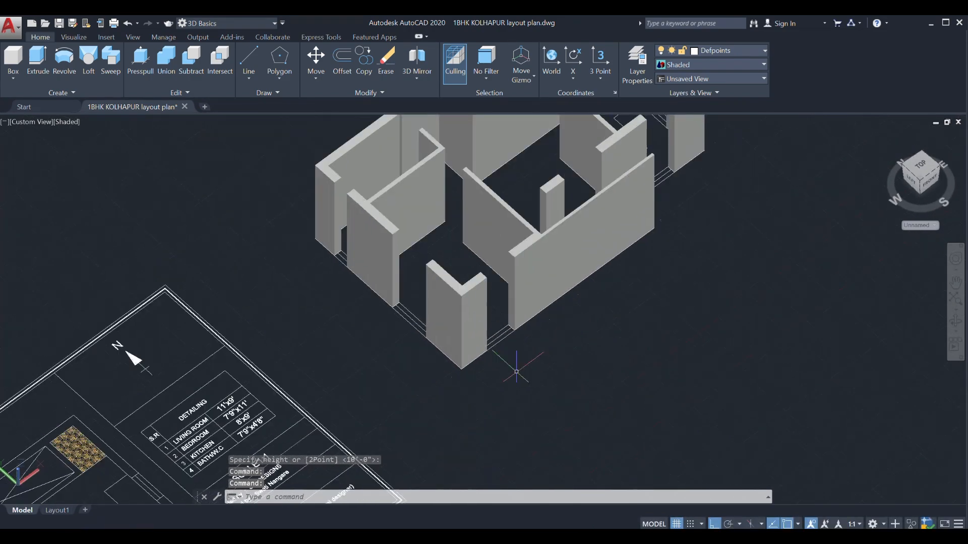
{"action": "scroll", "coordinate": [709, 143], "scroll_direction": "down", "scroll_amount": 2}
{"action": "scroll", "coordinate": [574, 173], "scroll_direction": "up", "scroll_amount": 3}
{"action": "scroll", "coordinate": [574, 173], "scroll_direction": "down", "scroll_amount": 2}
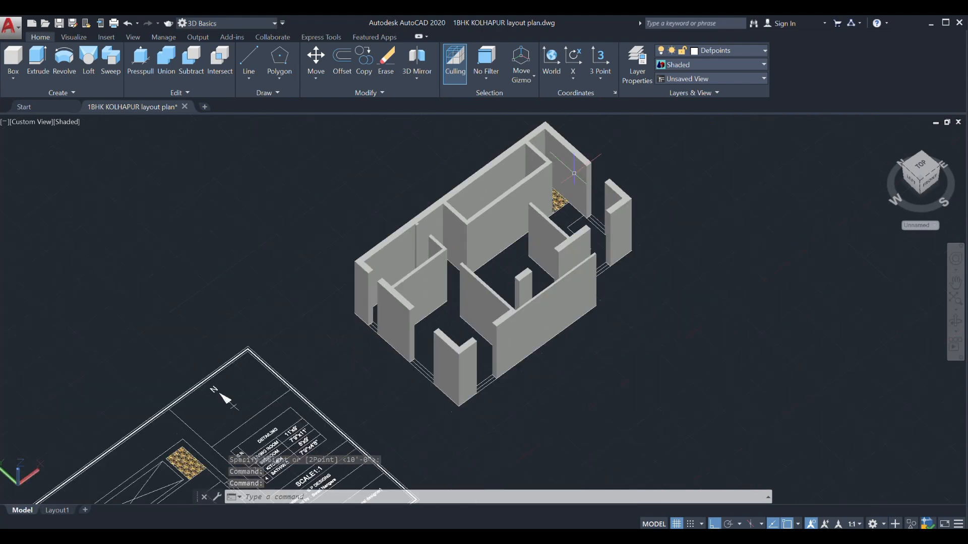
{"action": "scroll", "coordinate": [512, 220], "scroll_direction": "up", "scroll_amount": 2}
{"action": "scroll", "coordinate": [509, 220], "scroll_direction": "up", "scroll_amount": 2}
{"action": "scroll", "coordinate": [502, 221], "scroll_direction": "down", "scroll_amount": 2}
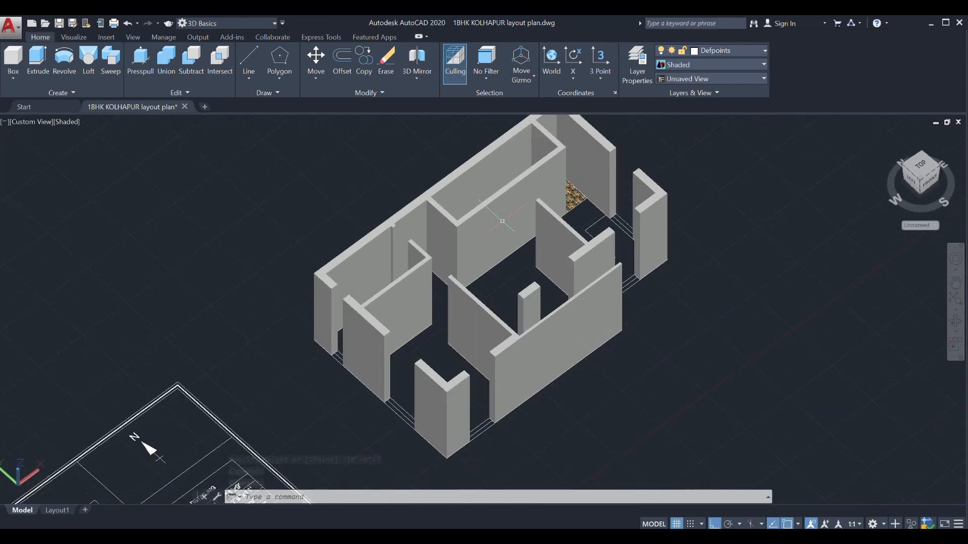
{"action": "scroll", "coordinate": [348, 361], "scroll_direction": "down", "scroll_amount": 2}
{"action": "scroll", "coordinate": [341, 347], "scroll_direction": "up", "scroll_amount": 4}
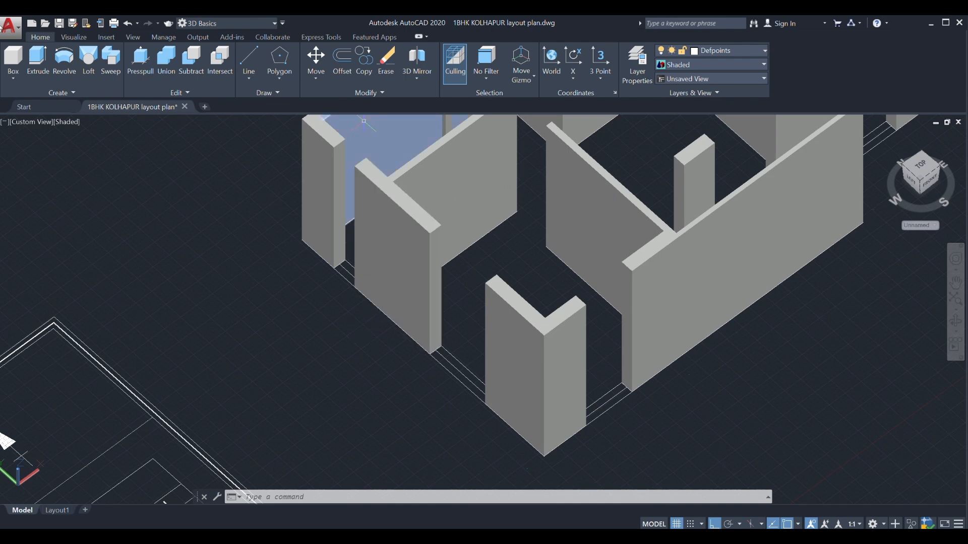
Add a 3' high sill box across the west wall's window opening near the southwest corner
{"action": "left_click", "coordinate": [14, 58]}
{"action": "scroll", "coordinate": [460, 389], "scroll_direction": "up", "scroll_amount": 2}
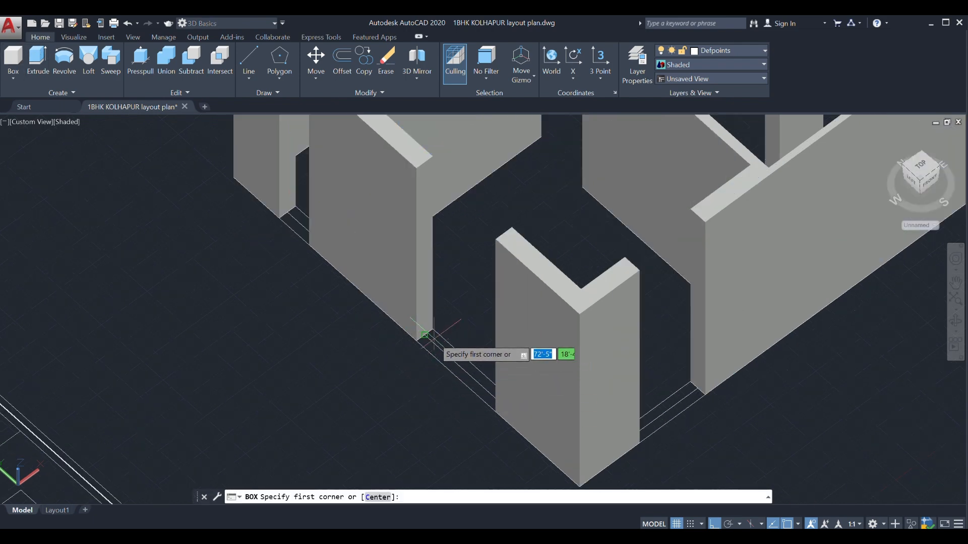
{"action": "left_click", "coordinate": [432, 329]}
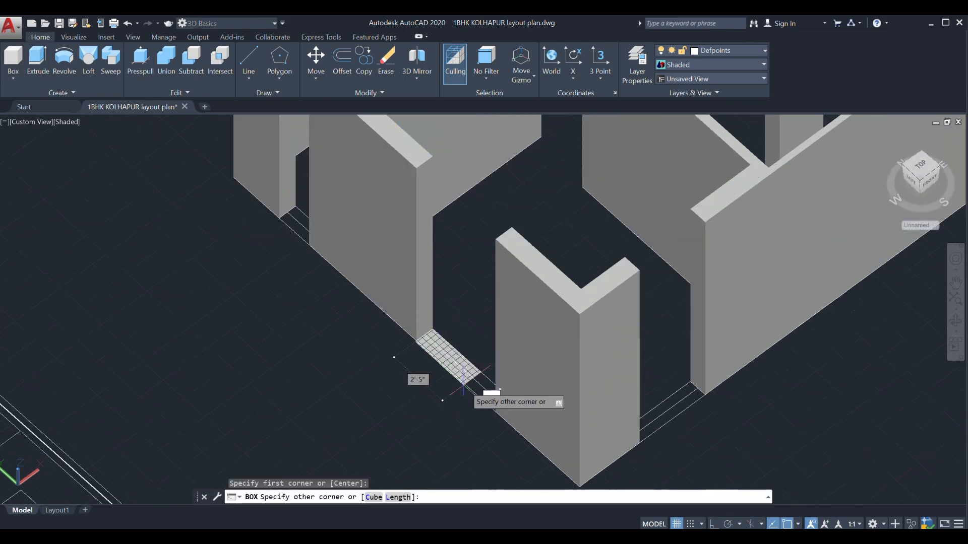
{"action": "left_click", "coordinate": [495, 412]}
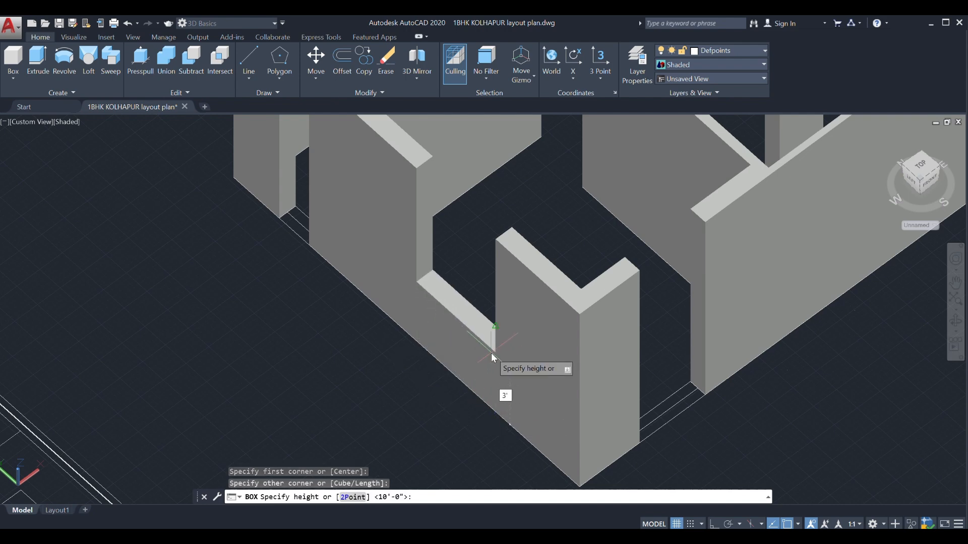
{"action": "type", "text": "3'"}
{"action": "key", "text": "Return"}
{"action": "scroll", "coordinate": [491, 353], "scroll_direction": "down", "scroll_amount": 3}
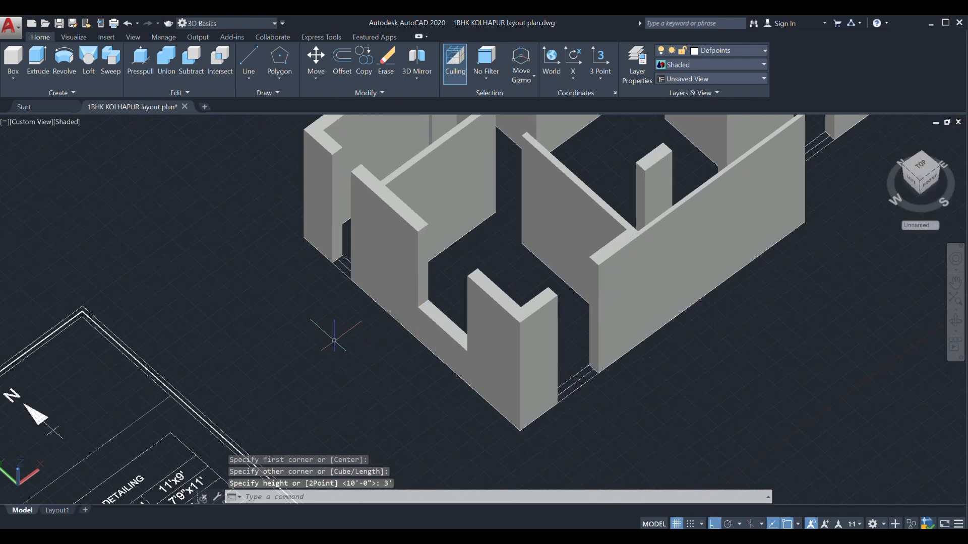
{"action": "right_click", "coordinate": [336, 123]}
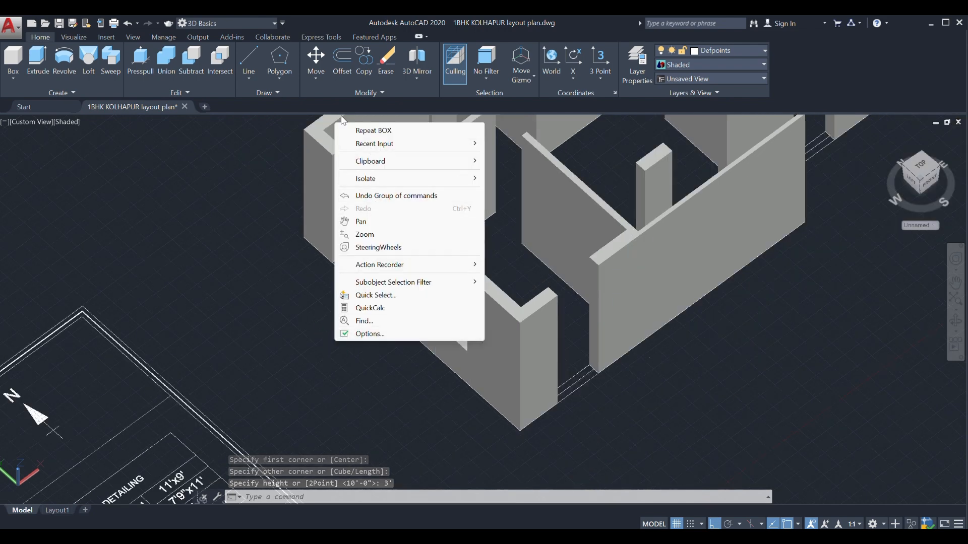
{"action": "left_click", "coordinate": [364, 130]}
{"action": "scroll", "coordinate": [426, 302], "scroll_direction": "up", "scroll_amount": 2}
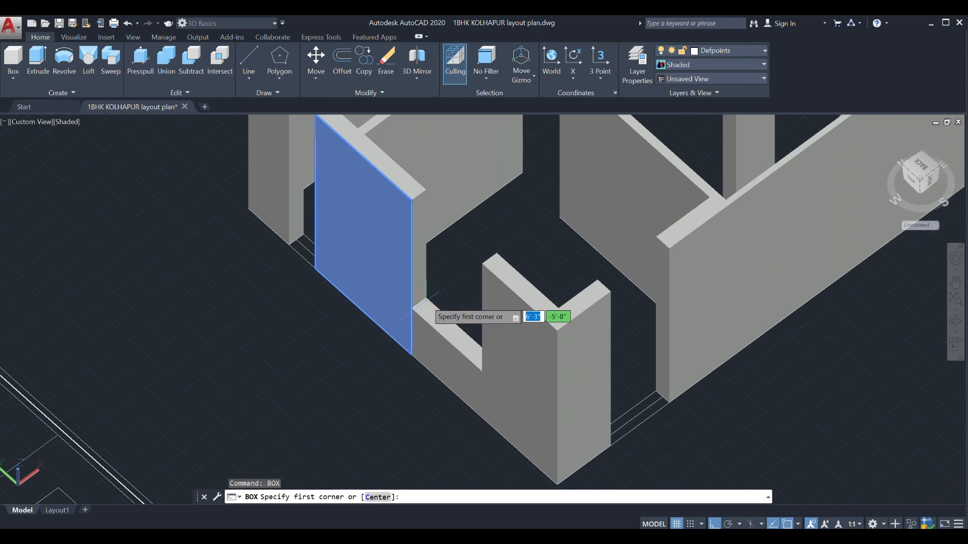
{"action": "scroll", "coordinate": [426, 302], "scroll_direction": "up", "scroll_amount": 3}
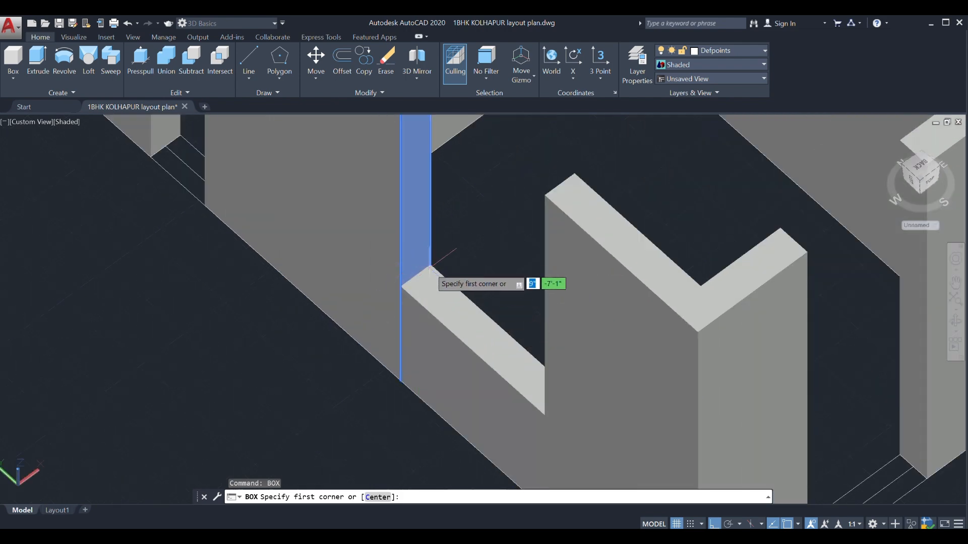
{"action": "left_click", "coordinate": [430, 267]}
{"action": "scroll", "coordinate": [484, 343], "scroll_direction": "down", "scroll_amount": 3}
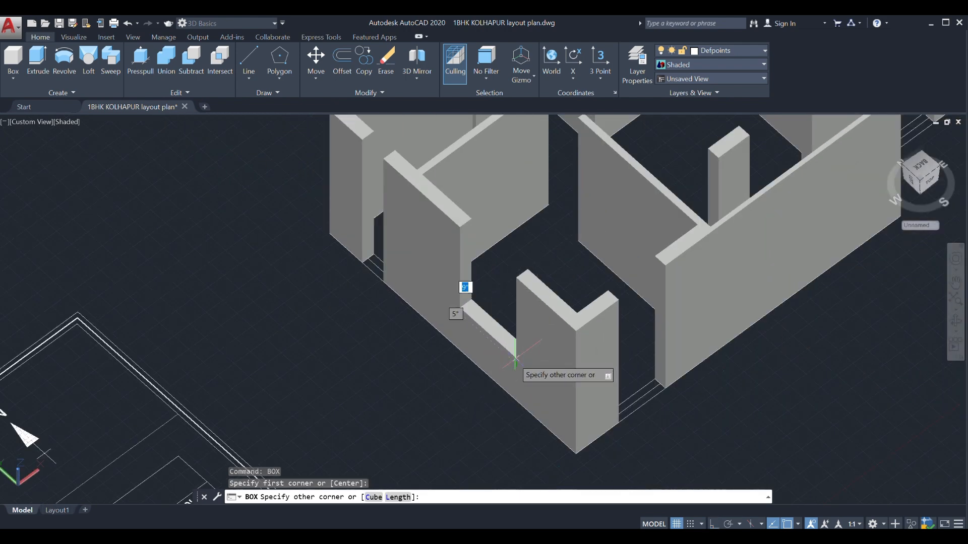
{"action": "key", "text": "Escape"}
Add a 4' high window box on top of the sill in the west wall opening nearest the southwest corner
{"action": "middle_click_drag", "start_coordinate": [416, 377], "coordinate": [580, 282], "text": "shift"}
{"action": "left_click", "coordinate": [20, 53]}
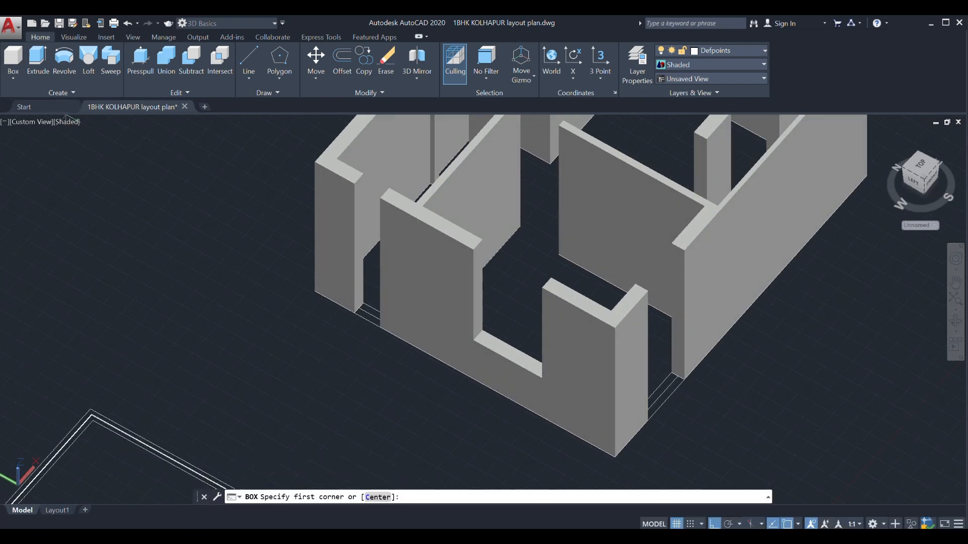
{"action": "scroll", "coordinate": [461, 398], "scroll_direction": "up", "scroll_amount": 3}
{"action": "left_click", "coordinate": [495, 297]}
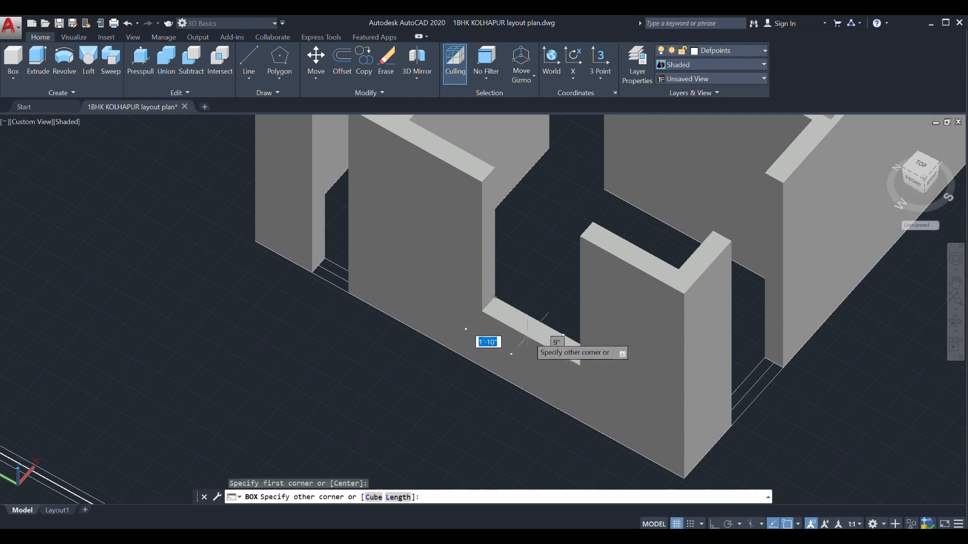
{"action": "left_click", "coordinate": [576, 369]}
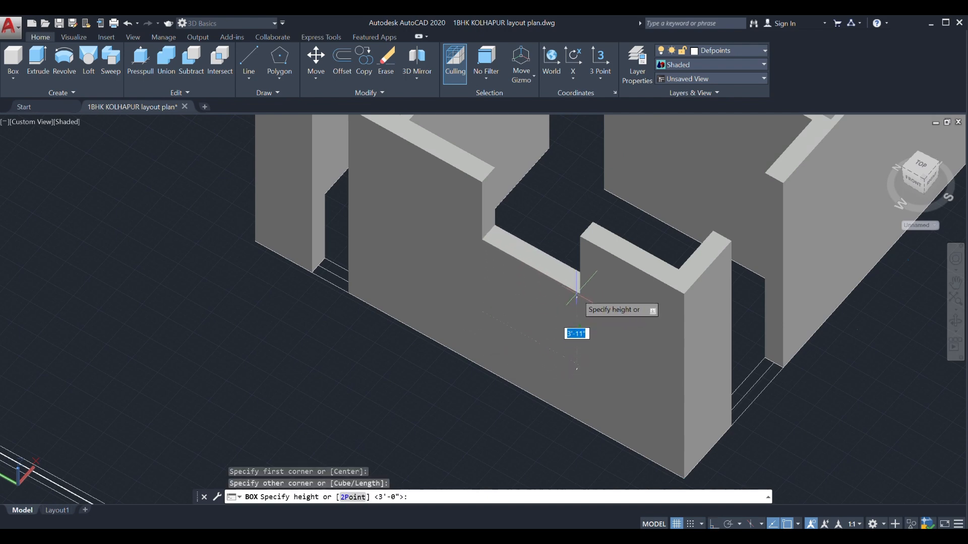
{"action": "type", "text": "4"}
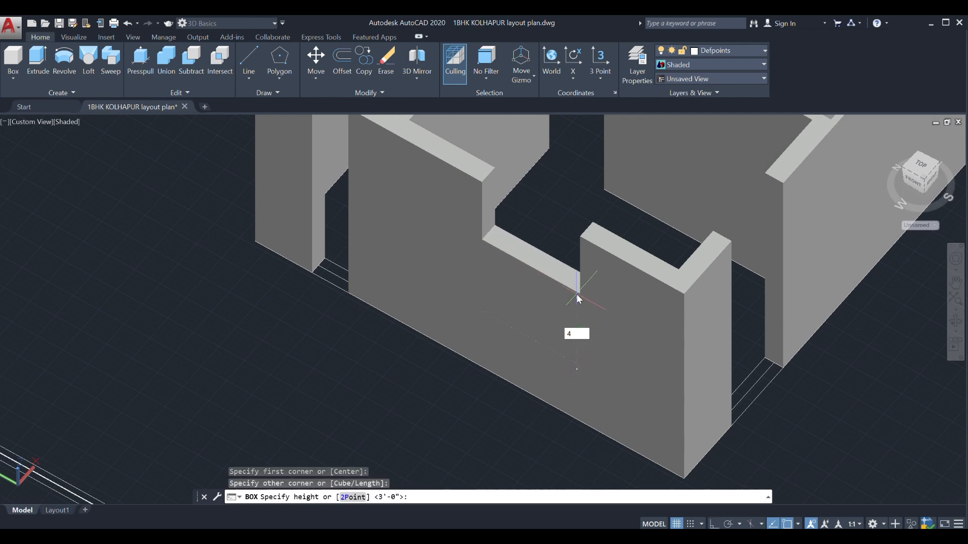
{"action": "type", "text": "'"}
{"action": "key", "text": "Return"}
{"action": "middle_click_drag", "start_coordinate": [576, 293], "coordinate": [545, 297], "text": "shift"}
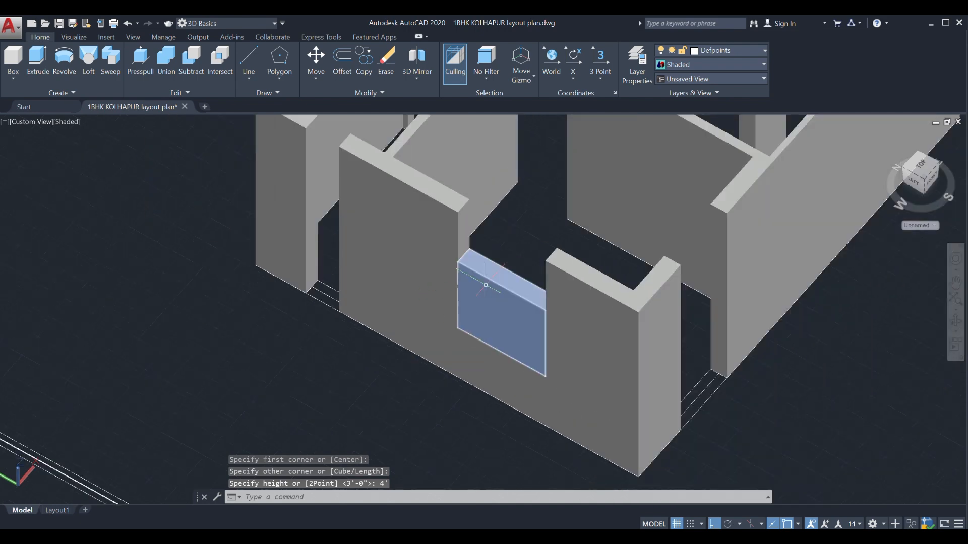
Move the 4' high window box to the furniture layer and turn that layer on
{"action": "left_click", "coordinate": [486, 286]}
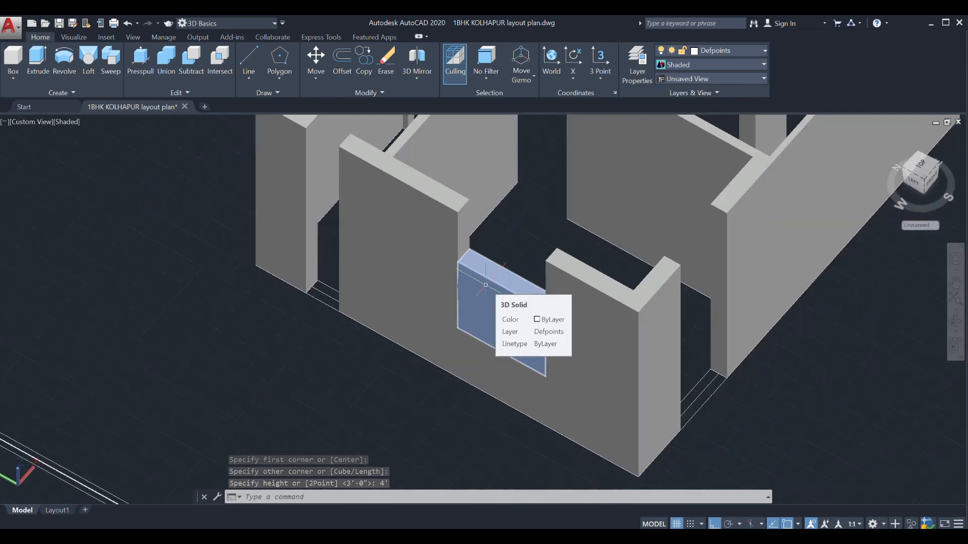
{"action": "left_click", "coordinate": [709, 51]}
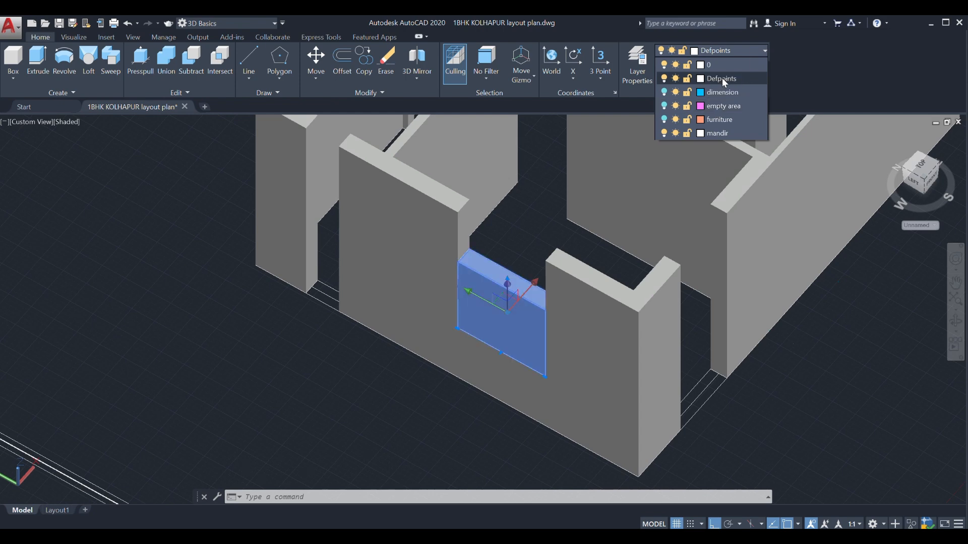
{"action": "left_click", "coordinate": [716, 119]}
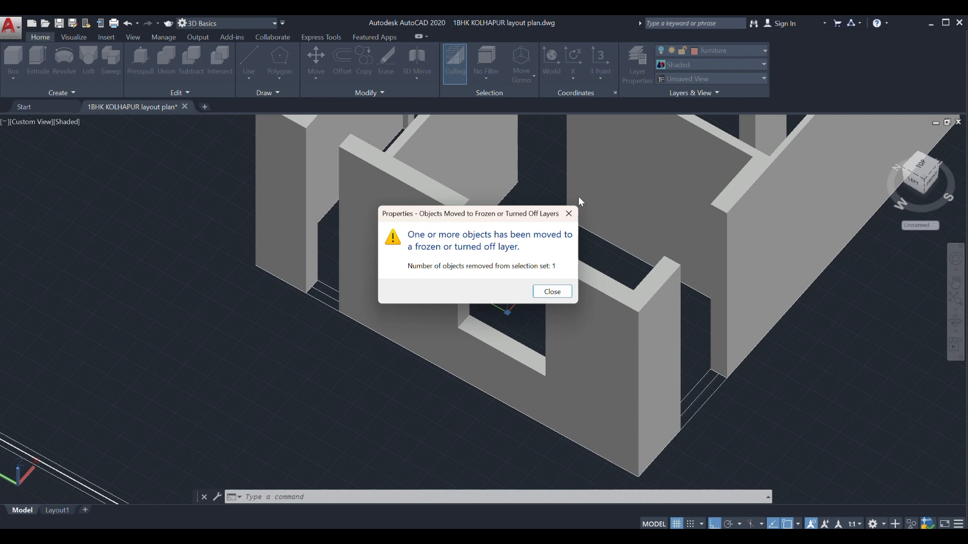
{"action": "left_click", "coordinate": [569, 214]}
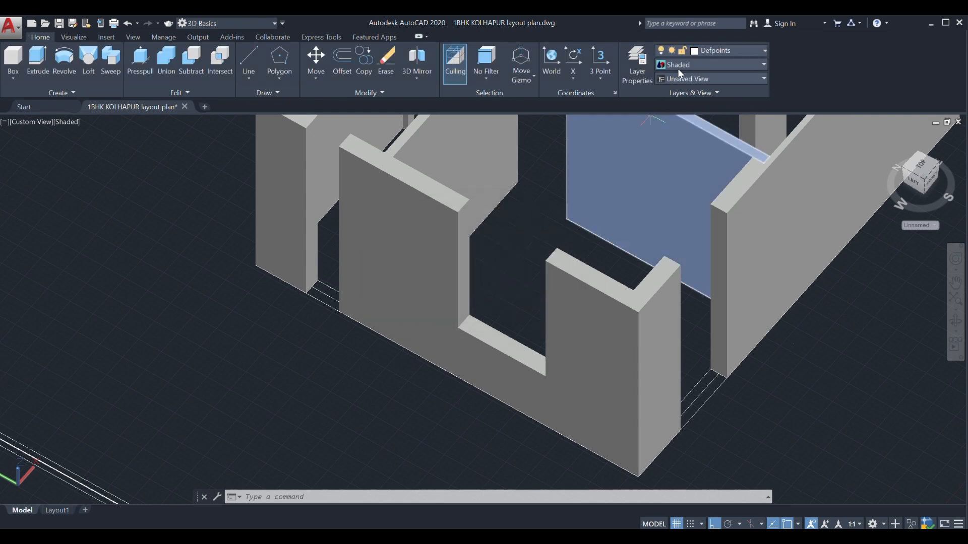
{"action": "left_click", "coordinate": [715, 48]}
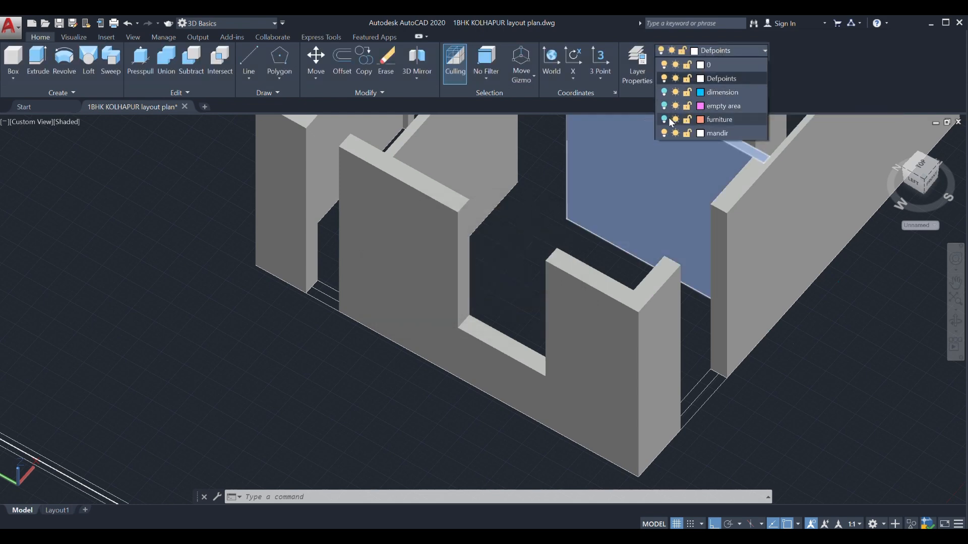
{"action": "left_click", "coordinate": [664, 119]}
{"action": "scroll", "coordinate": [501, 272], "scroll_direction": "down", "scroll_amount": 2}
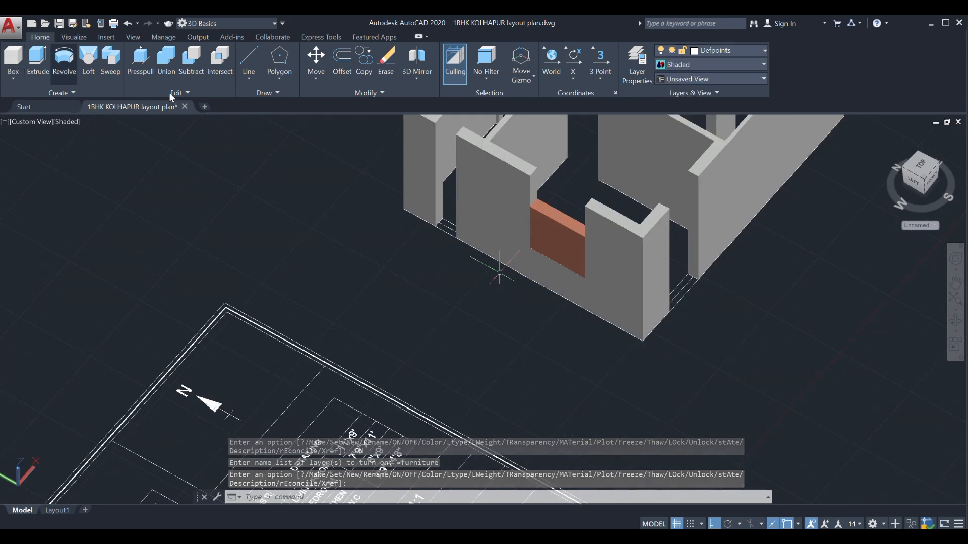
{"action": "scroll", "coordinate": [489, 211], "scroll_direction": "up", "scroll_amount": 2}
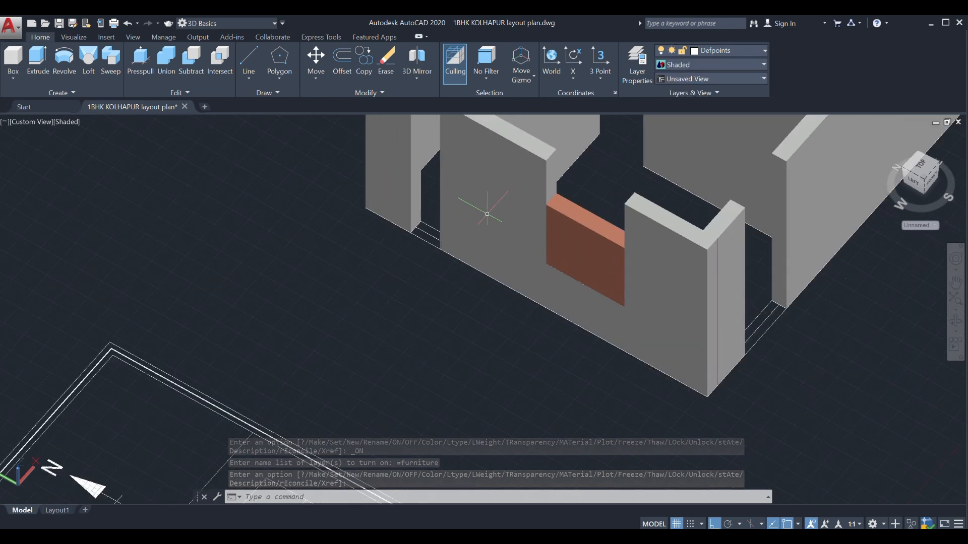
{"action": "left_click", "coordinate": [722, 50]}
{"action": "left_click", "coordinate": [713, 118]}
{"action": "scroll", "coordinate": [453, 192], "scroll_direction": "up", "scroll_amount": 3}
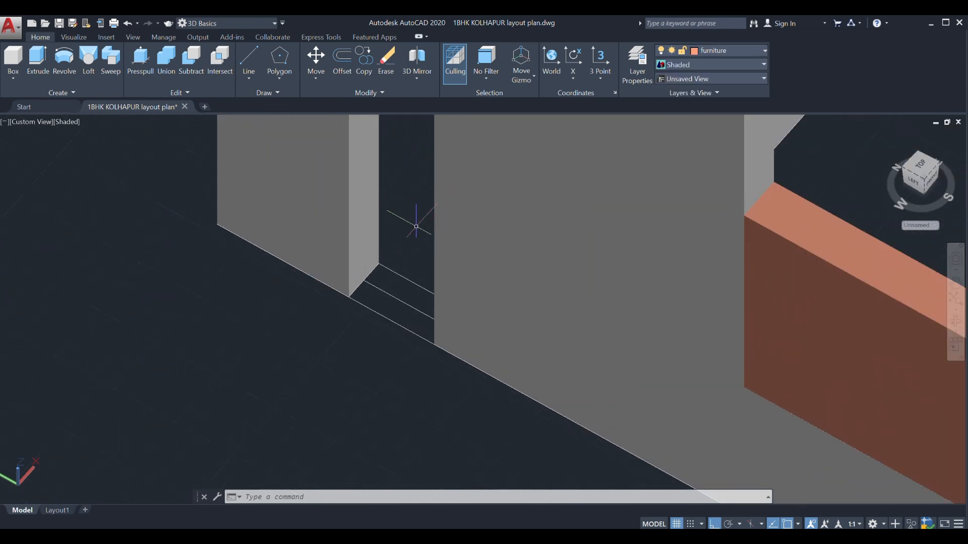
{"action": "left_click", "coordinate": [13, 58]}
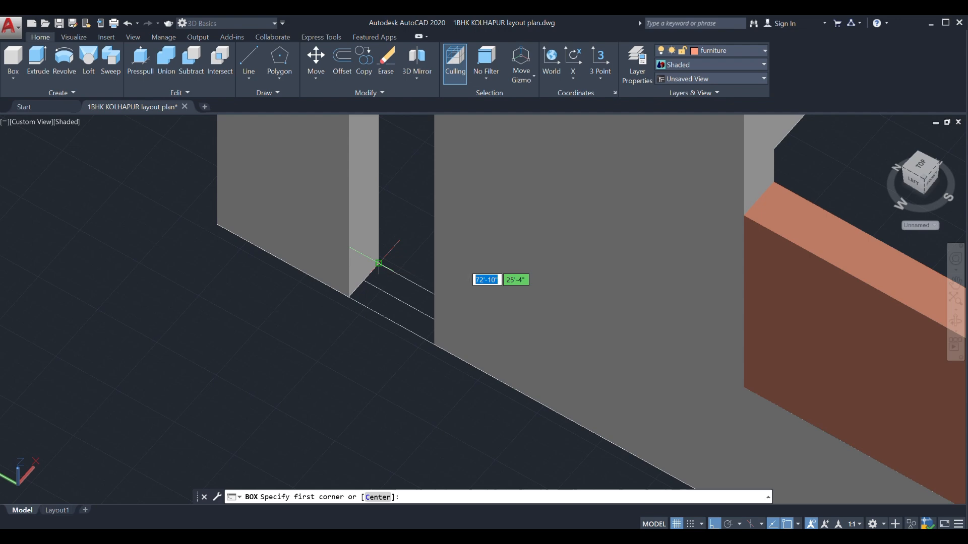
{"action": "scroll", "coordinate": [379, 263], "scroll_direction": "down", "scroll_amount": 2}
Make Defpoints the current layer and add a 4.5' high sill box in the narrow opening near the west wall's north end
{"action": "left_click", "coordinate": [710, 53]}
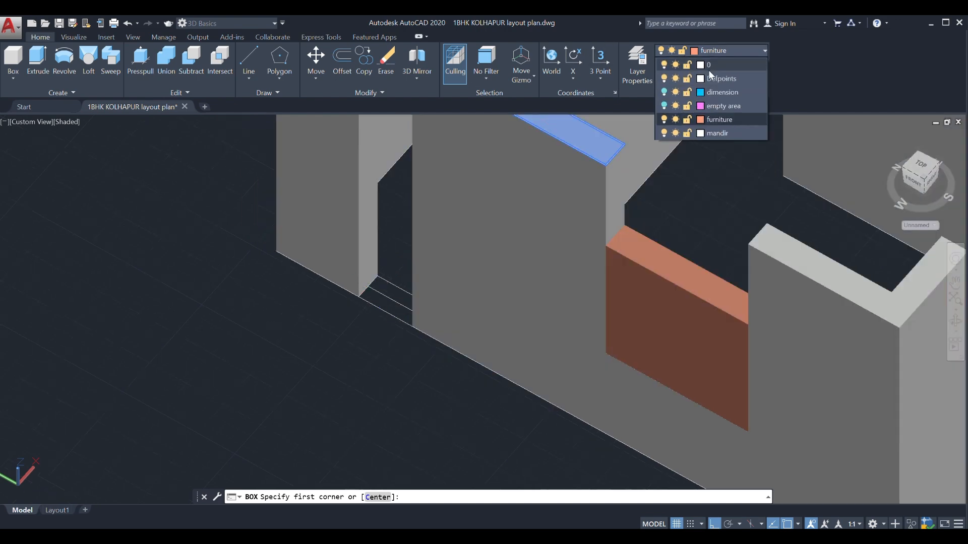
{"action": "left_click", "coordinate": [708, 70]}
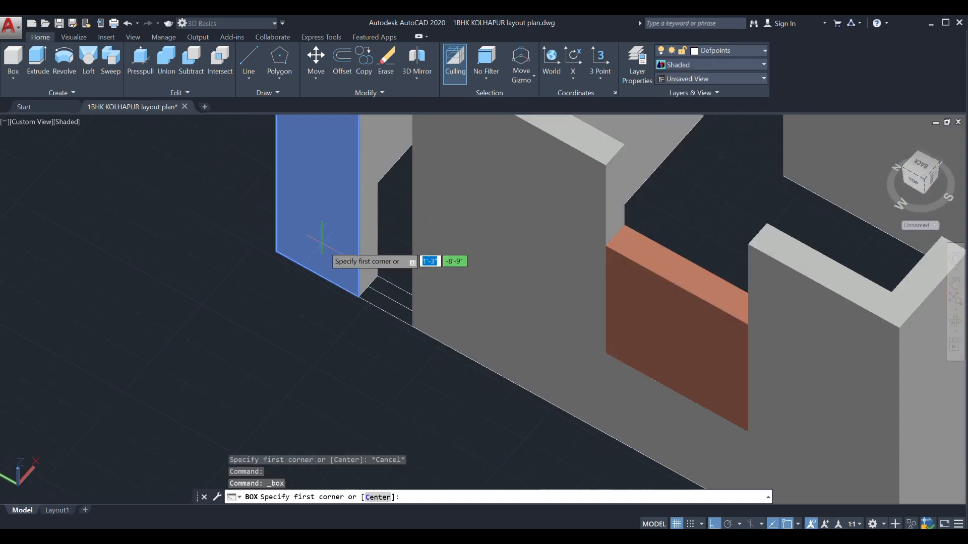
{"action": "left_click", "coordinate": [378, 276]}
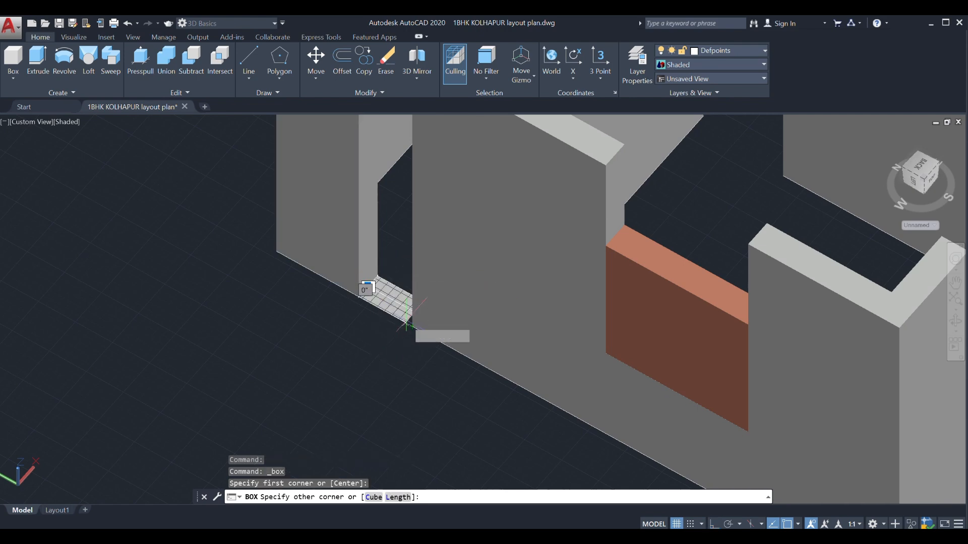
{"action": "key", "text": "Escape"}
{"action": "middle_click_drag", "start_coordinate": [401, 321], "coordinate": [432, 324], "text": "shift"}
{"action": "key", "text": "Return"}
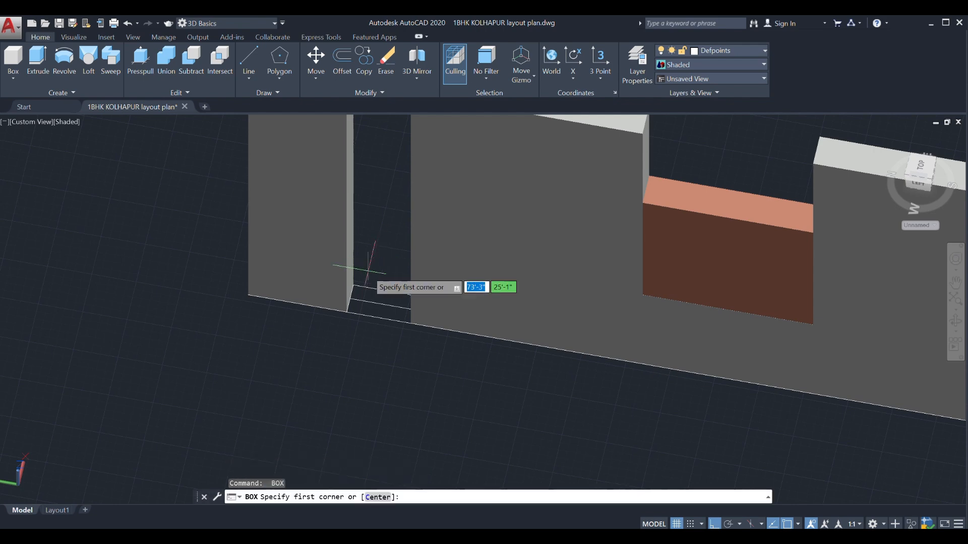
{"action": "left_click", "coordinate": [353, 287]}
{"action": "left_click", "coordinate": [410, 323]}
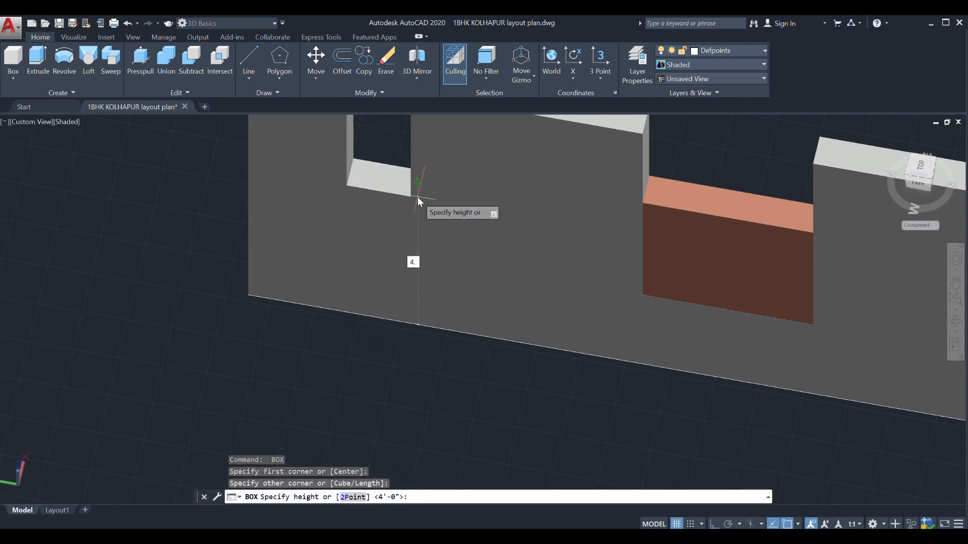
{"action": "type", "text": "4.5'"}
{"action": "key", "text": "Return"}
{"action": "scroll", "coordinate": [385, 244], "scroll_direction": "down", "scroll_amount": 5}
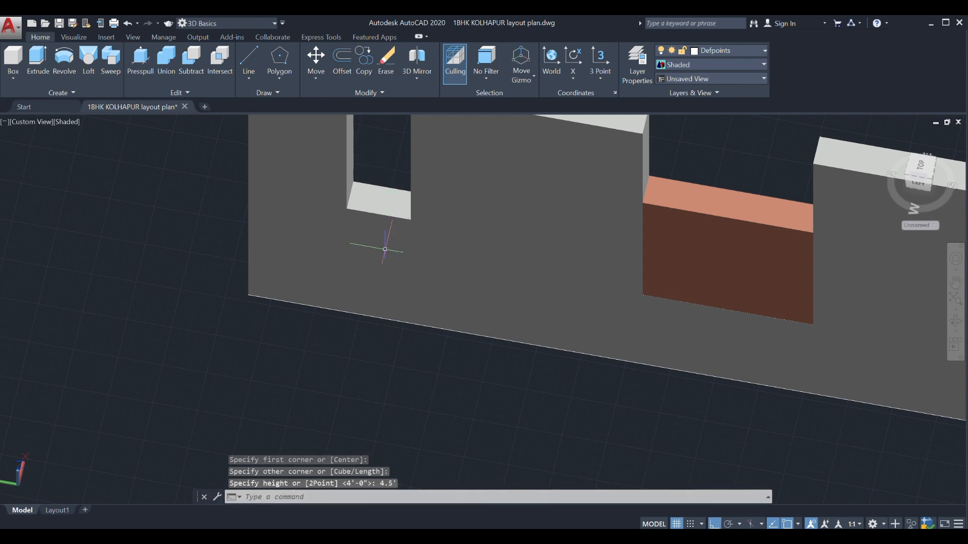
Make furniture the current layer and add a 1.5' high window box on top of the 4.5' high sill
{"action": "left_click", "coordinate": [696, 52]}
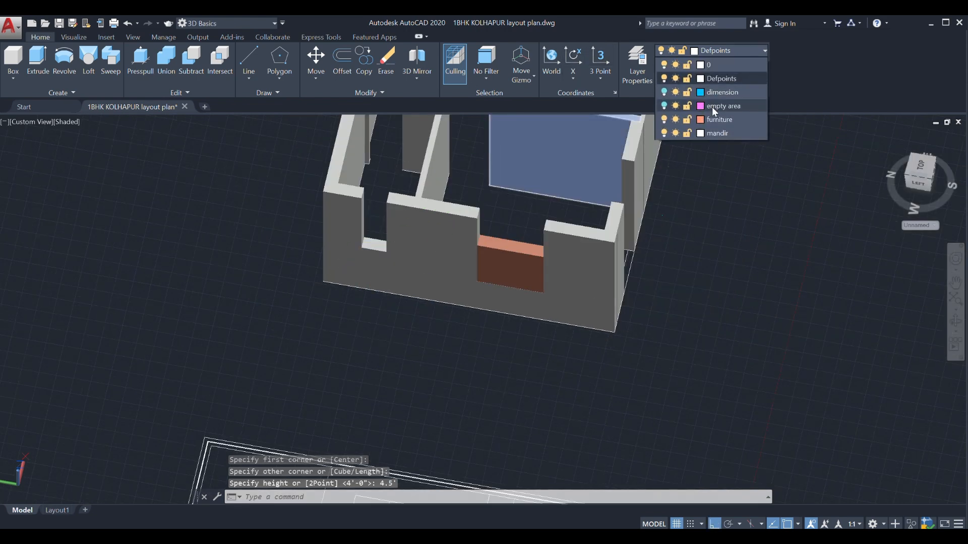
{"action": "left_click", "coordinate": [713, 114]}
{"action": "scroll", "coordinate": [367, 270], "scroll_direction": "up", "scroll_amount": 4}
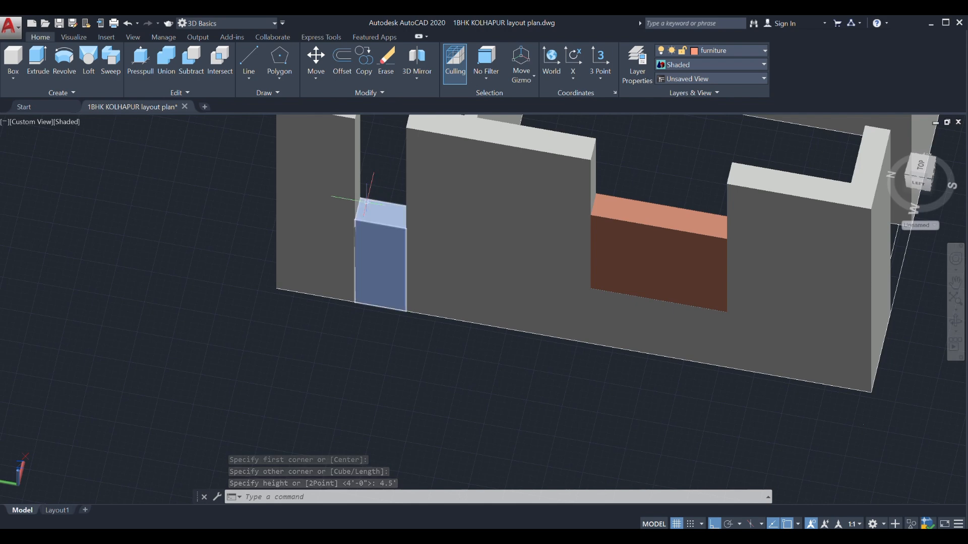
{"action": "left_click", "coordinate": [13, 56]}
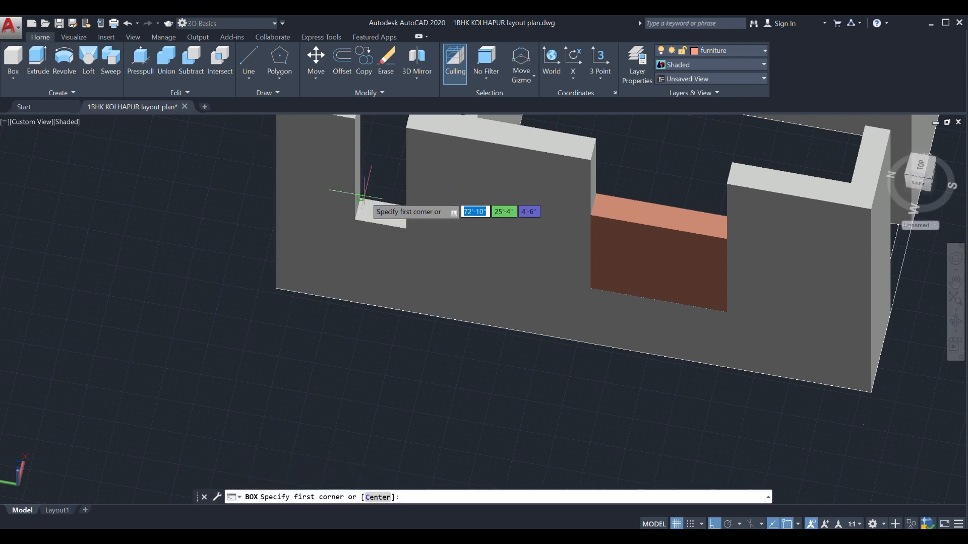
{"action": "left_click", "coordinate": [359, 199]}
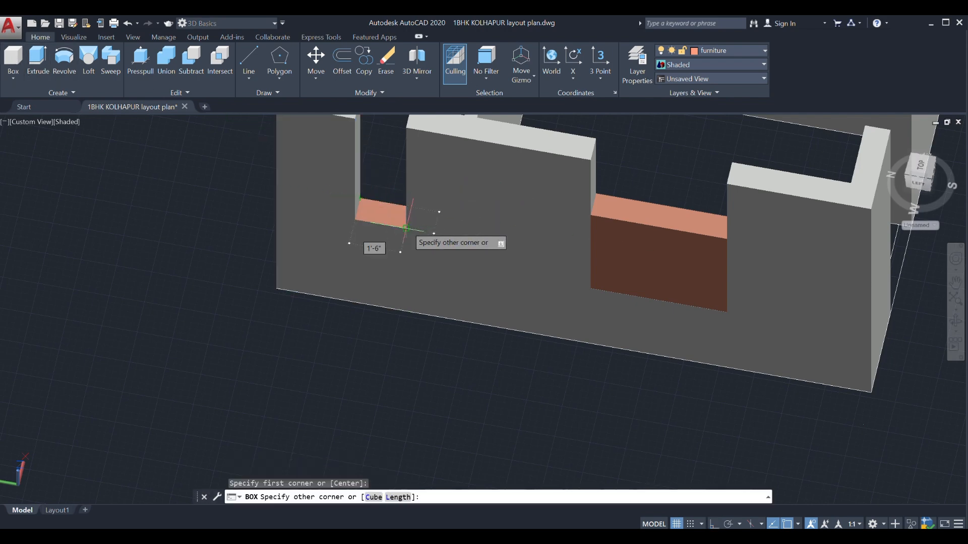
{"action": "left_click", "coordinate": [406, 228]}
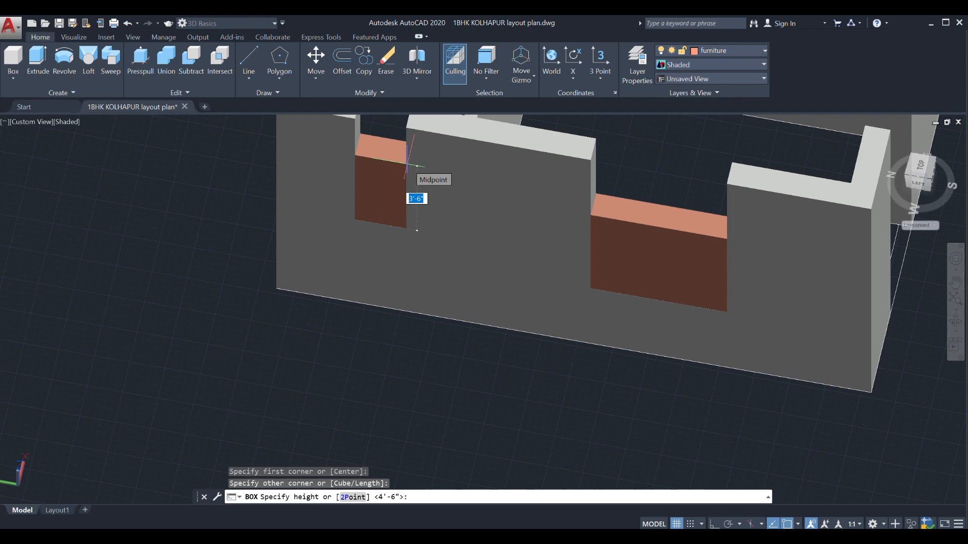
{"action": "type", "text": "1."}
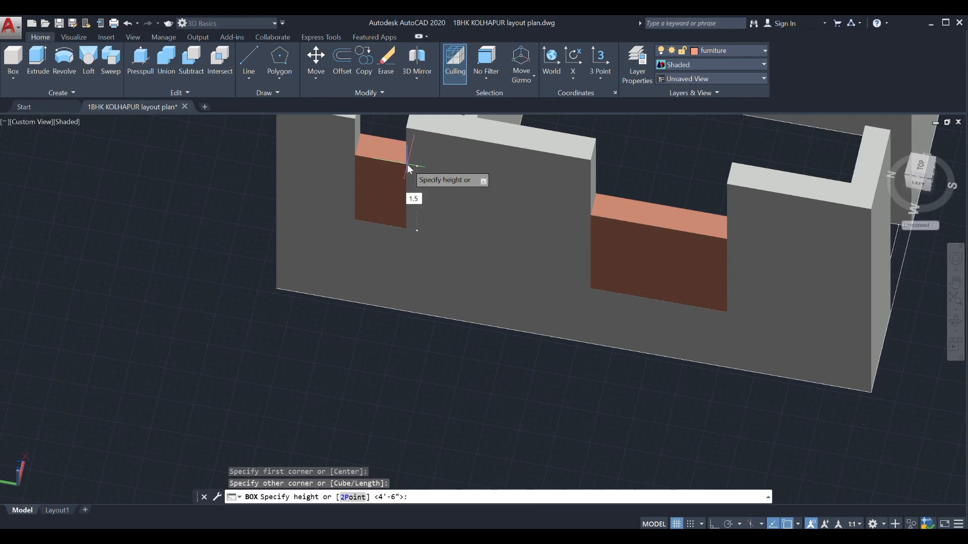
{"action": "type", "text": "5'"}
{"action": "key", "text": "Return"}
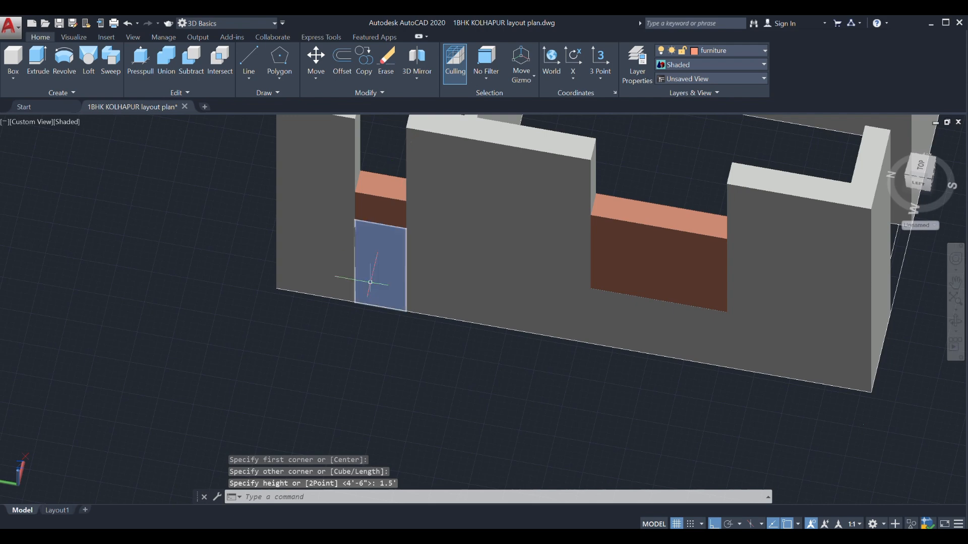
Presspull the top face of the window box in the narrow west wall opening upward by 6"
{"action": "scroll", "coordinate": [378, 191], "scroll_direction": "up", "scroll_amount": 2}
{"action": "scroll", "coordinate": [378, 201], "scroll_direction": "down", "scroll_amount": 2}
{"action": "scroll", "coordinate": [376, 184], "scroll_direction": "up", "scroll_amount": 2}
{"action": "left_click", "coordinate": [375, 185]}
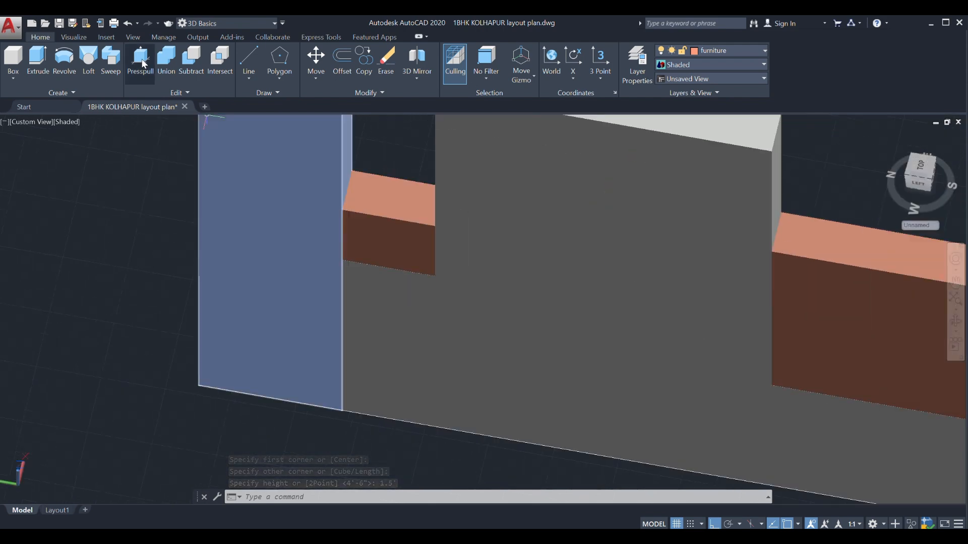
{"action": "left_click", "coordinate": [142, 63]}
{"action": "left_click", "coordinate": [372, 197]}
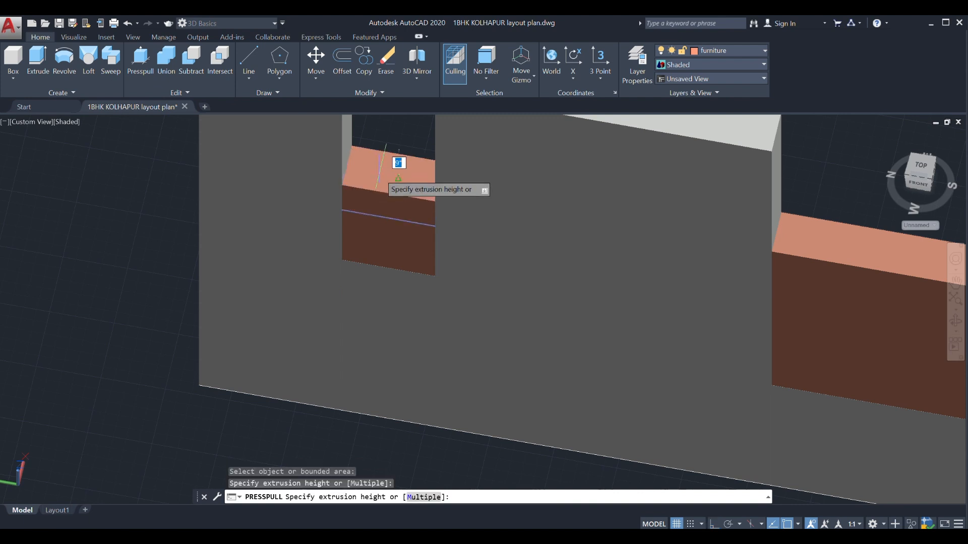
{"action": "type", "text": "6"}
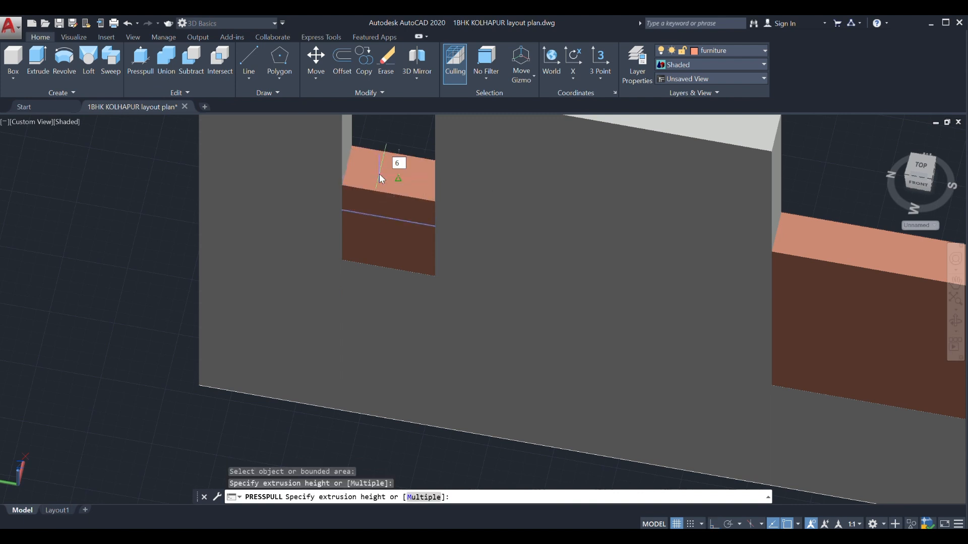
{"action": "key", "text": "Return"}
{"action": "middle_click_drag", "start_coordinate": [378, 188], "coordinate": [376, 263], "text": "shift"}
{"action": "scroll", "coordinate": [373, 179], "scroll_direction": "up", "scroll_amount": 2}
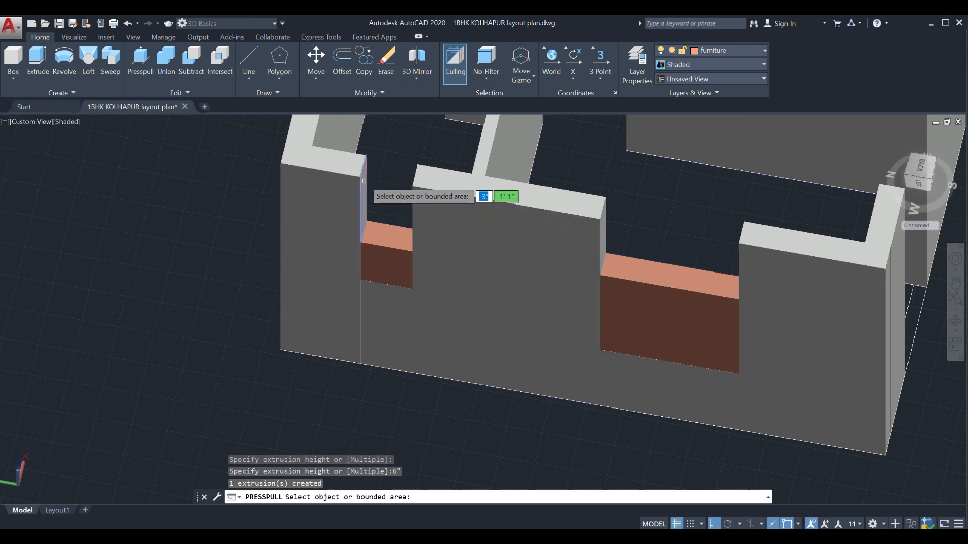
{"action": "left_click", "coordinate": [385, 235]}
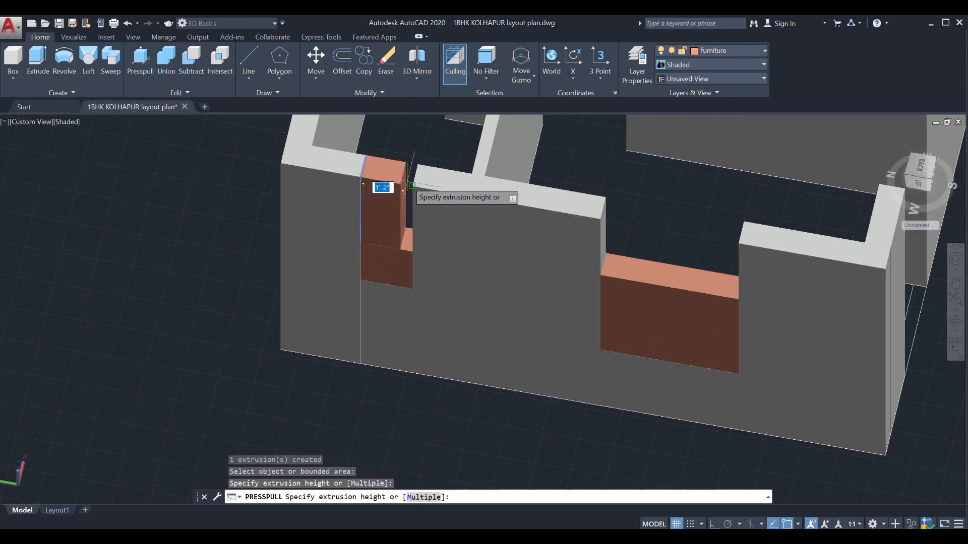
{"action": "key", "text": "Escape"}
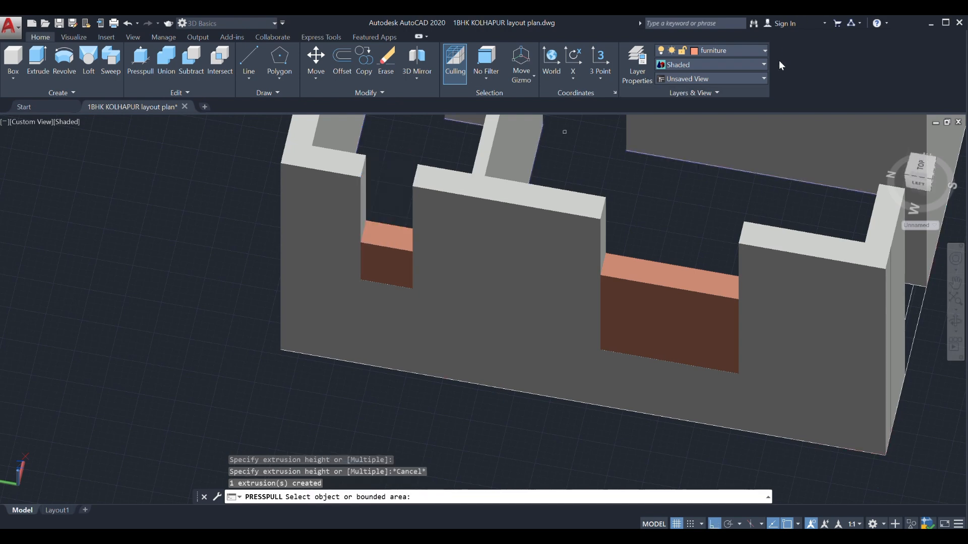
Make Defpoints the current layer and add a 3' high sill box in the south wall opening nearest the southwest corner
{"action": "left_click", "coordinate": [742, 51]}
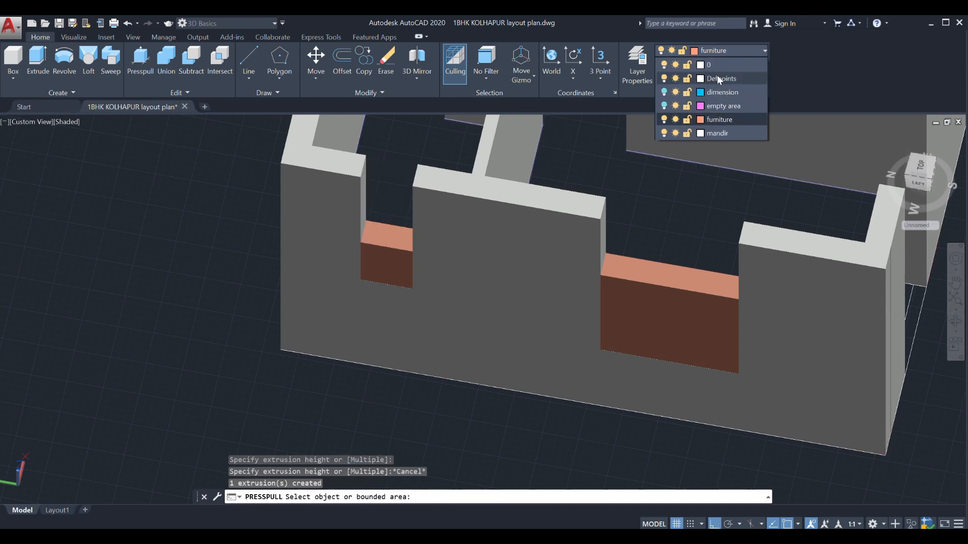
{"action": "left_click", "coordinate": [718, 78]}
{"action": "scroll", "coordinate": [438, 283], "scroll_direction": "down", "scroll_amount": 5}
{"action": "scroll", "coordinate": [575, 247], "scroll_direction": "up", "scroll_amount": 3}
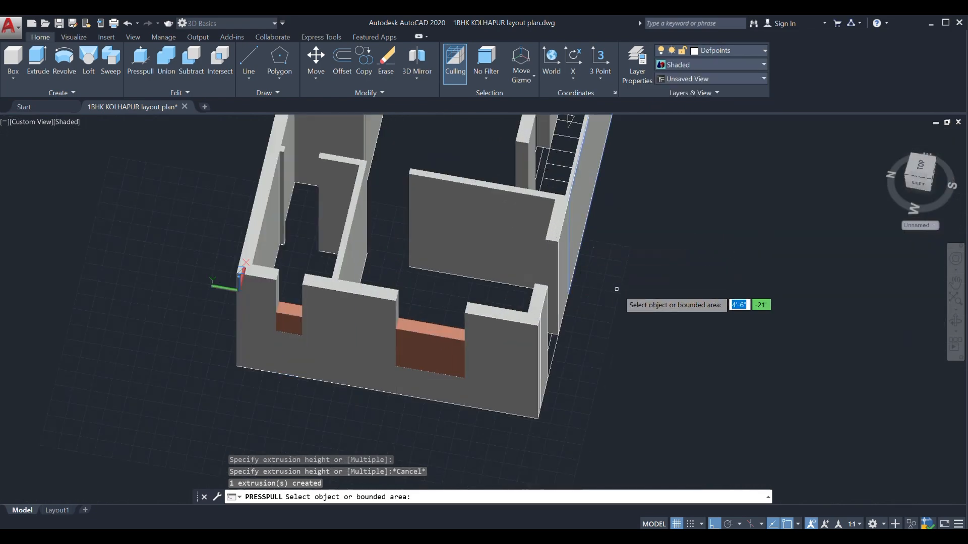
{"action": "middle_click_drag", "start_coordinate": [619, 295], "coordinate": [496, 302], "text": "shift"}
{"action": "scroll", "coordinate": [504, 328], "scroll_direction": "up", "scroll_amount": 3}
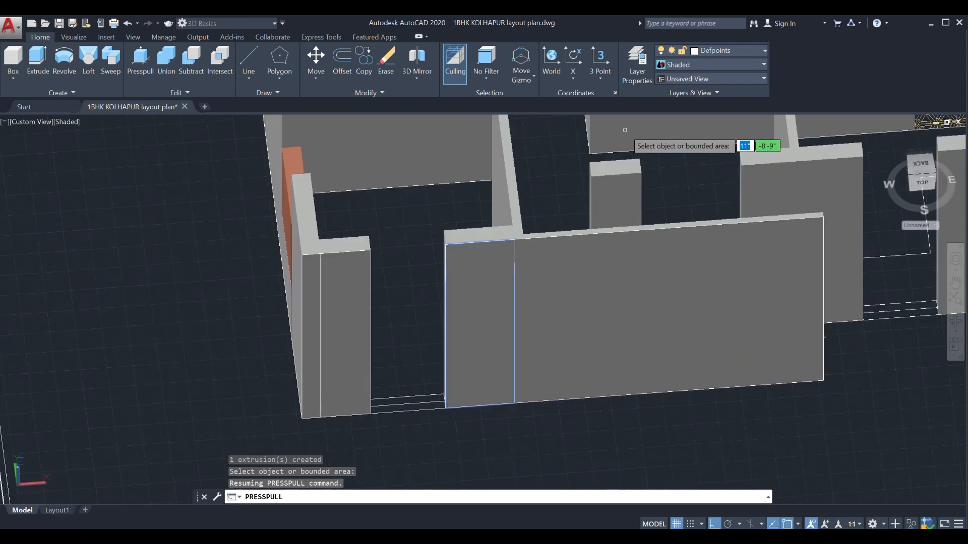
{"action": "left_click", "coordinate": [12, 54]}
{"action": "scroll", "coordinate": [403, 413], "scroll_direction": "up", "scroll_amount": 3}
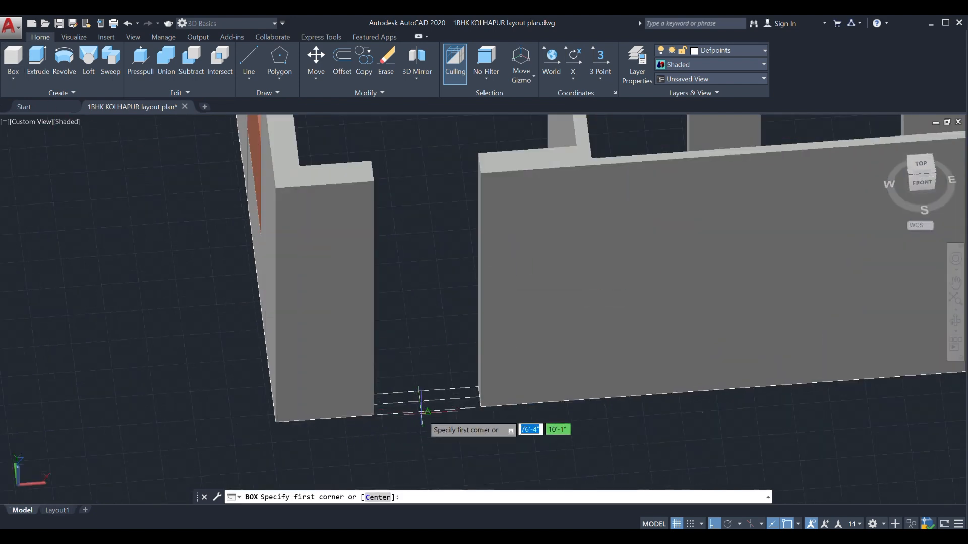
{"action": "middle_click_drag", "start_coordinate": [433, 421], "coordinate": [368, 404], "text": "shift"}
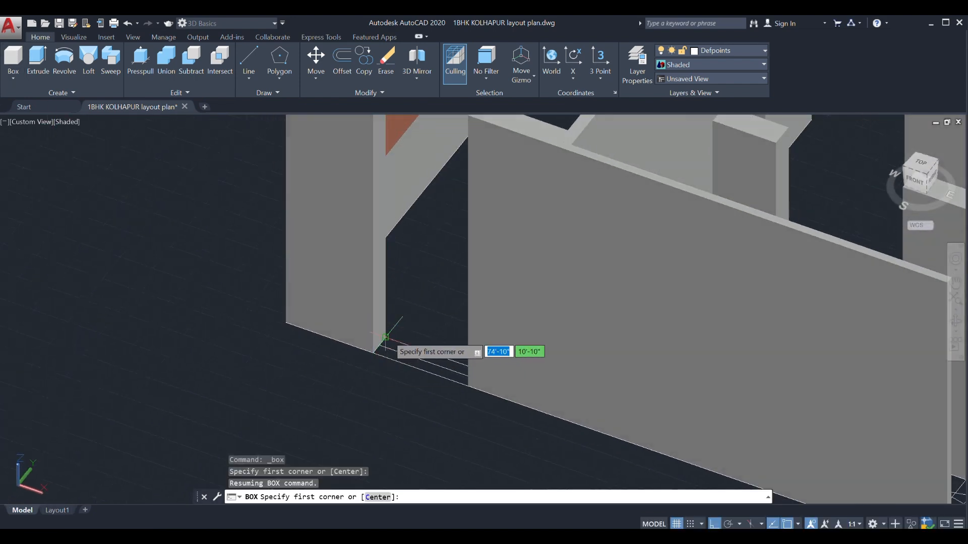
{"action": "left_click", "coordinate": [378, 348]}
{"action": "left_click", "coordinate": [462, 376]}
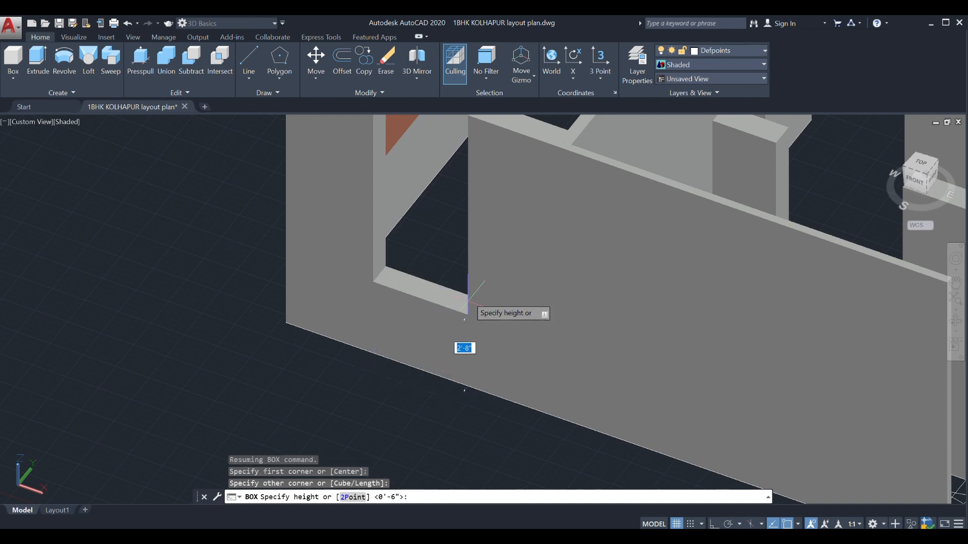
{"action": "type", "text": "3'"}
{"action": "key", "text": "Return"}
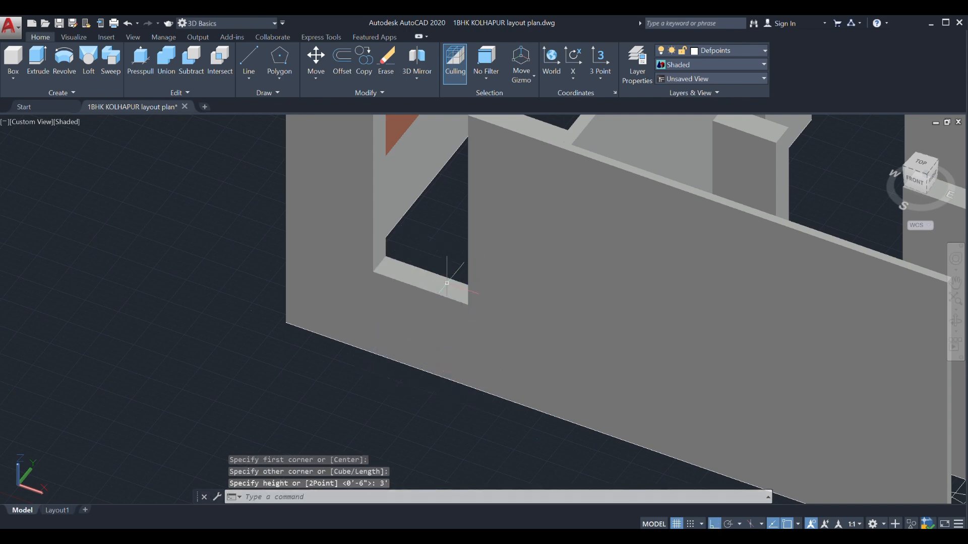
Copy the 3' high sill box into the south wall opening near the southeast corner, with Ortho off for free placement
{"action": "scroll", "coordinate": [272, 281], "scroll_direction": "down", "scroll_amount": 5}
{"action": "scroll", "coordinate": [579, 295], "scroll_direction": "up", "scroll_amount": 4}
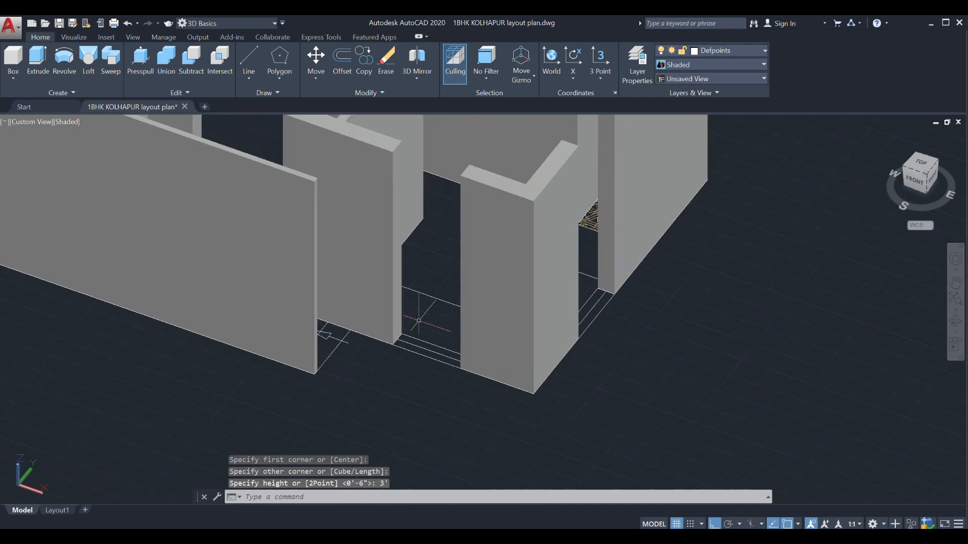
{"action": "scroll", "coordinate": [354, 334], "scroll_direction": "down", "scroll_amount": 4}
{"action": "left_click", "coordinate": [220, 286]}
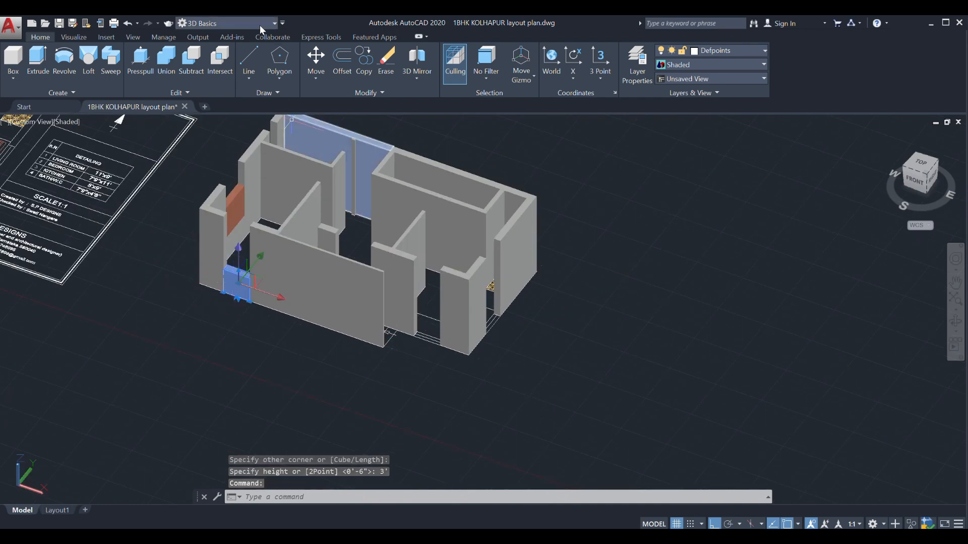
{"action": "left_click", "coordinate": [322, 80]}
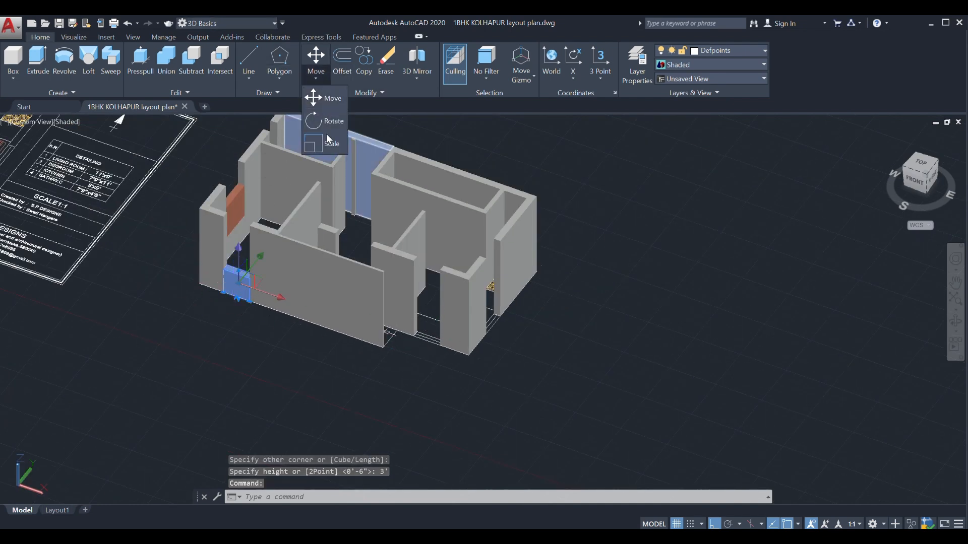
{"action": "left_click", "coordinate": [360, 64]}
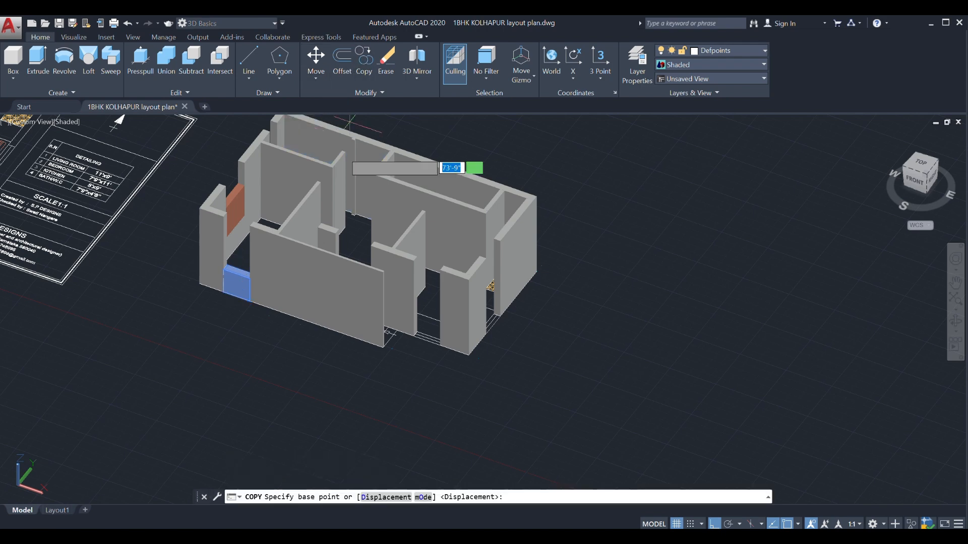
{"action": "left_click", "coordinate": [229, 287]}
{"action": "scroll", "coordinate": [443, 318], "scroll_direction": "up", "scroll_amount": 5}
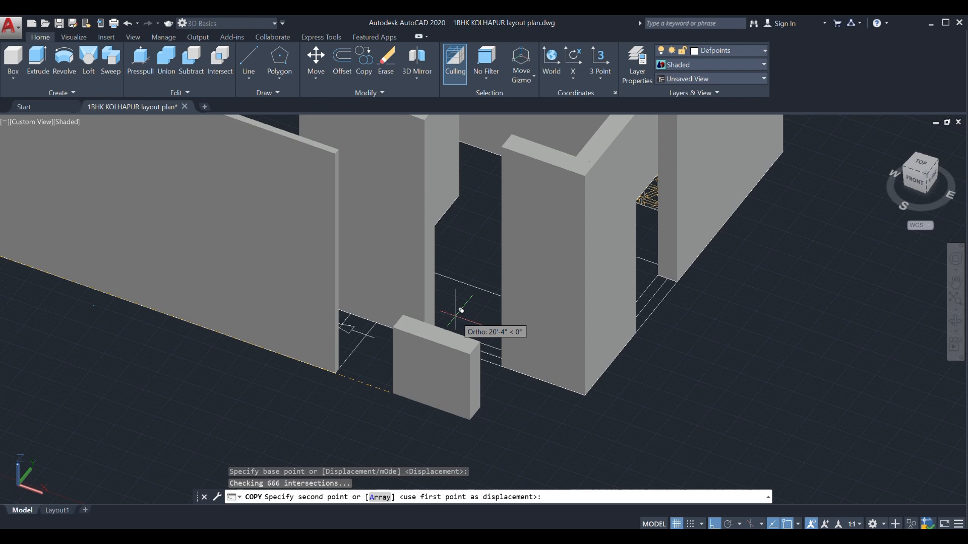
{"action": "left_click", "coordinate": [715, 525]}
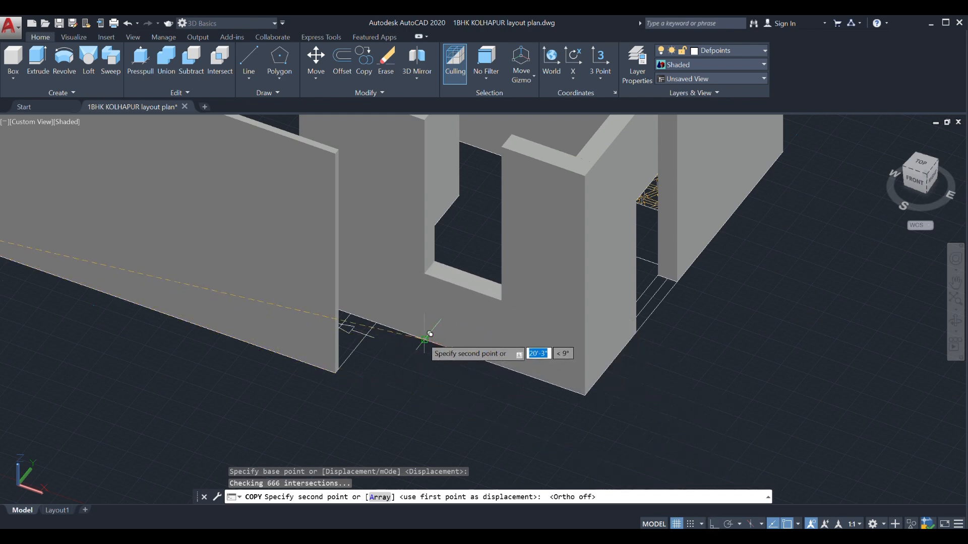
{"action": "left_click", "coordinate": [429, 347]}
Place another copy of the sill box at the outer corner of the east wall opening and end the copying
{"action": "scroll", "coordinate": [416, 338], "scroll_direction": "down", "scroll_amount": 3}
{"action": "scroll", "coordinate": [571, 324], "scroll_direction": "up", "scroll_amount": 3}
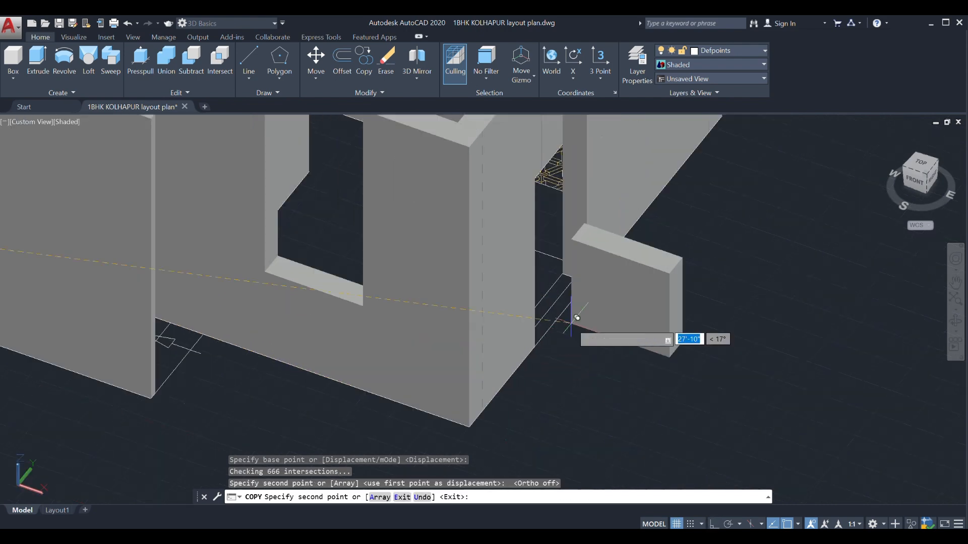
{"action": "middle_click_drag", "start_coordinate": [570, 334], "coordinate": [497, 336]}
{"action": "left_click", "coordinate": [469, 342]}
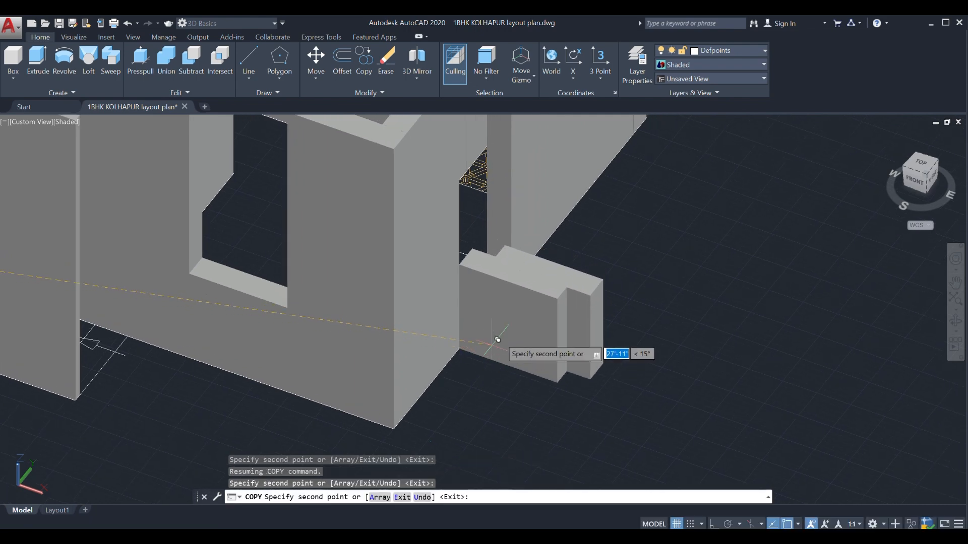
{"action": "key", "text": "Escape"}
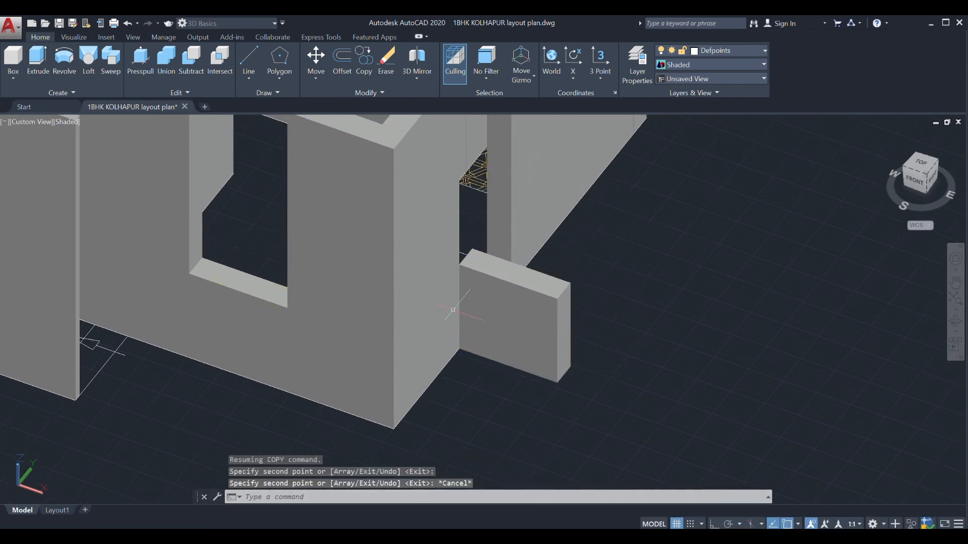
Rotate the sill box beside the east wall a quarter turn with Ortho on so it runs parallel to that wall
{"action": "left_click", "coordinate": [504, 308]}
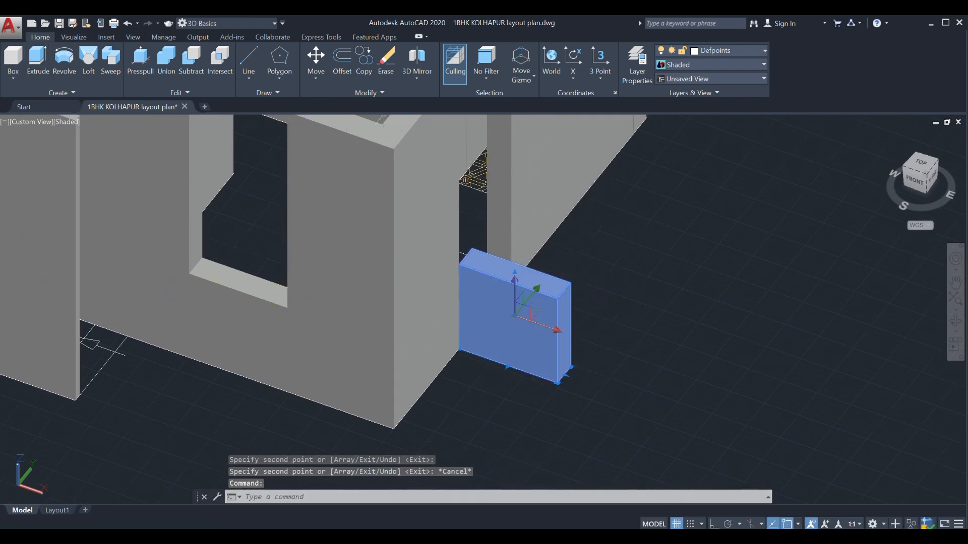
{"action": "left_click", "coordinate": [321, 78]}
{"action": "left_click", "coordinate": [316, 95]}
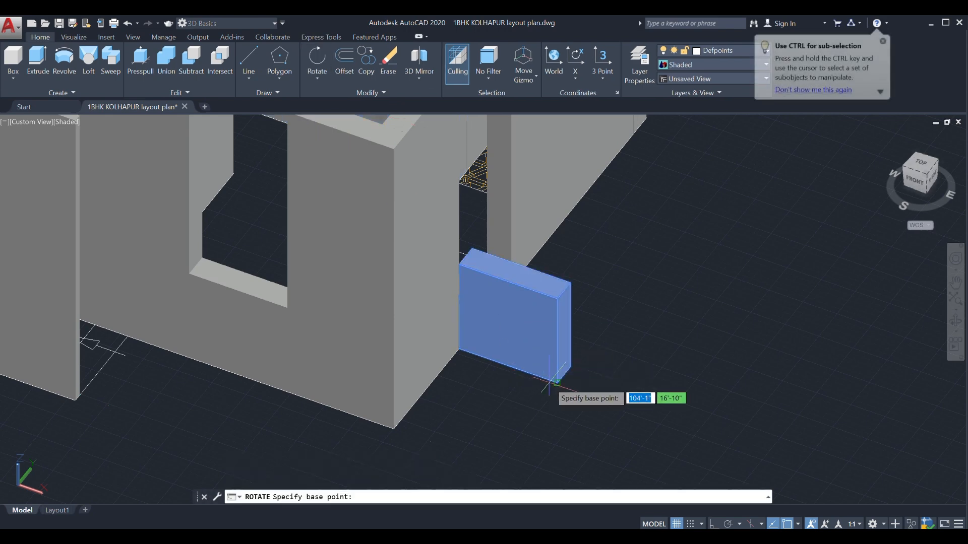
{"action": "left_click", "coordinate": [550, 385]}
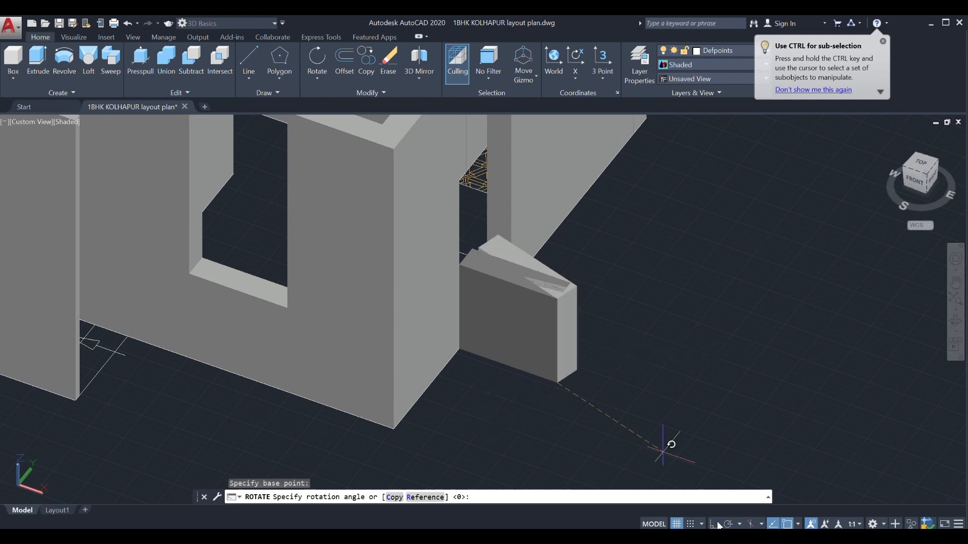
{"action": "key", "text": "F8"}
{"action": "left_click", "coordinate": [653, 307]}
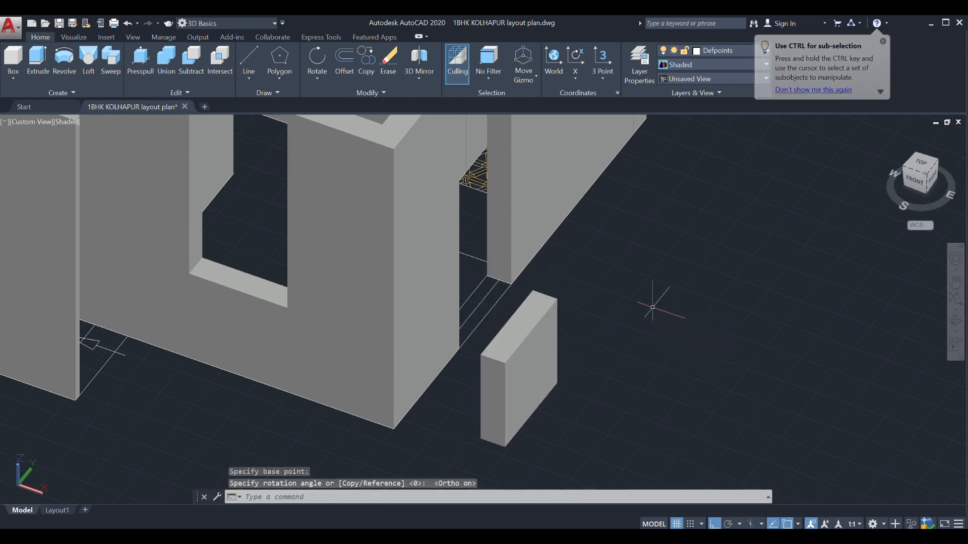
Move the rotated sill box by its bottom corner into the east wall opening
{"action": "left_click", "coordinate": [524, 364]}
{"action": "left_click", "coordinate": [316, 81]}
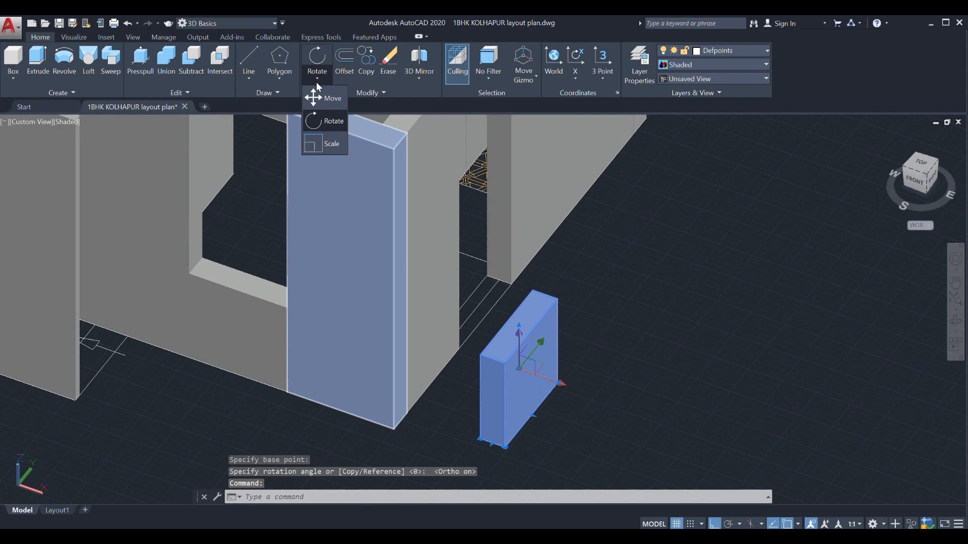
{"action": "left_click", "coordinate": [317, 106]}
{"action": "left_click", "coordinate": [505, 442]}
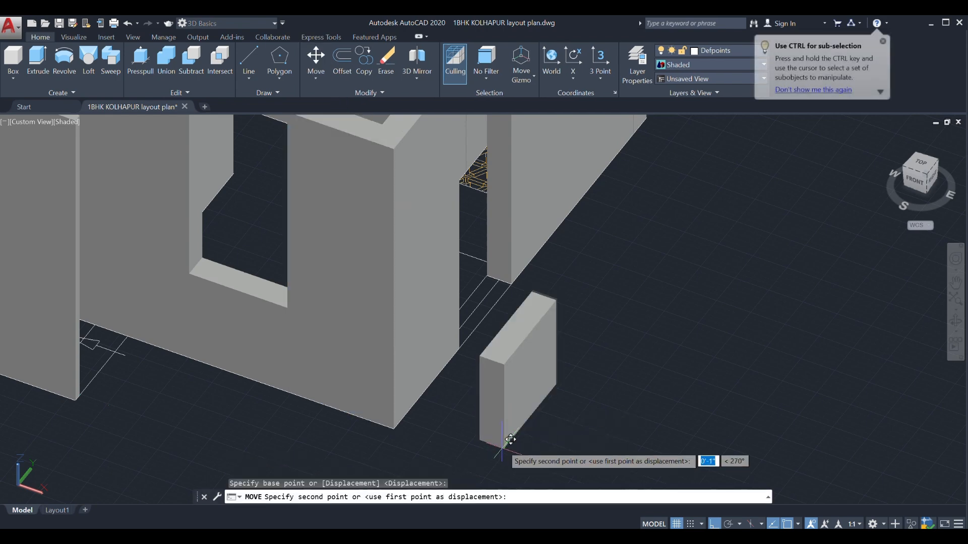
{"action": "left_click", "coordinate": [460, 346]}
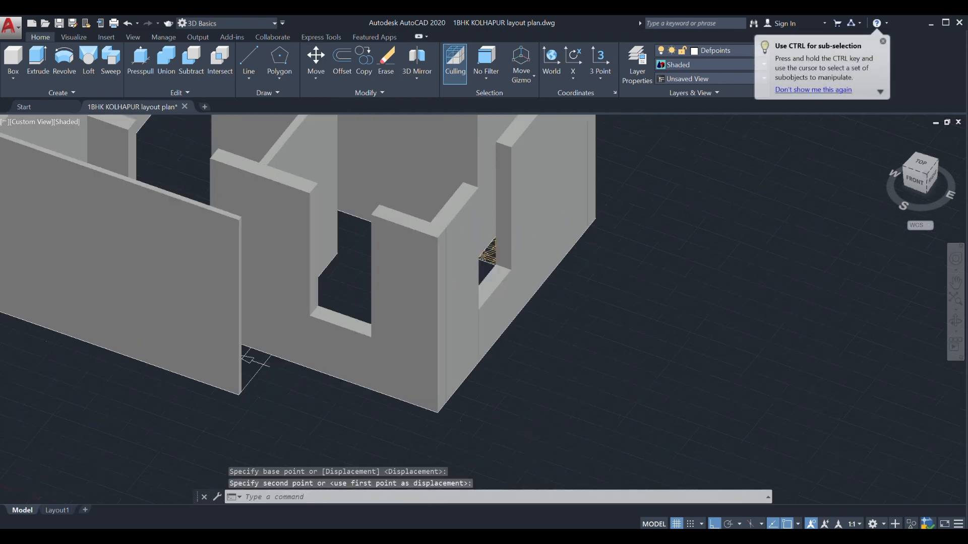
Copy the 4' high window box from the west wall onto the sill in the east wall opening
{"action": "scroll", "coordinate": [438, 386], "scroll_direction": "down", "scroll_amount": 5}
{"action": "scroll", "coordinate": [437, 385], "scroll_direction": "up", "scroll_amount": 5}
{"action": "scroll", "coordinate": [698, 318], "scroll_direction": "down", "scroll_amount": 2}
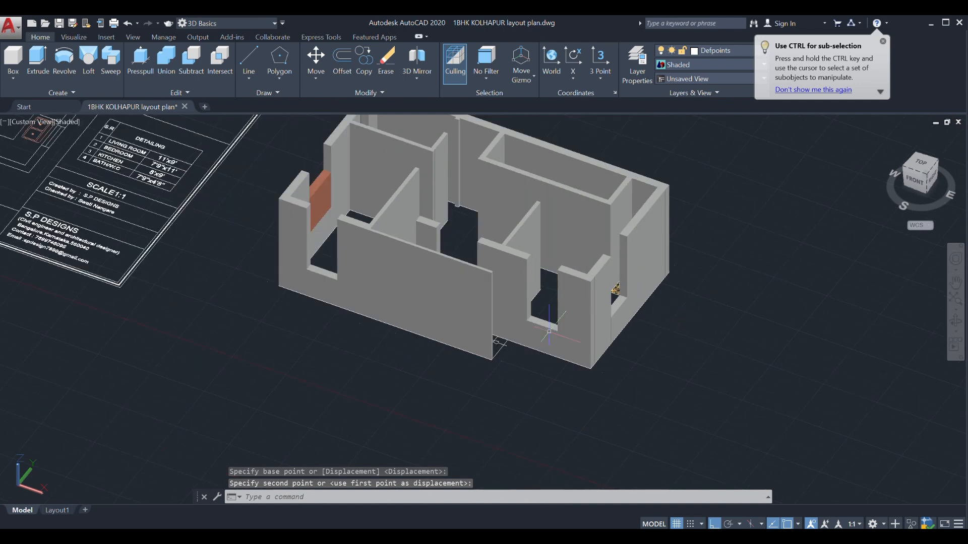
{"action": "scroll", "coordinate": [375, 287], "scroll_direction": "up", "scroll_amount": 2}
{"action": "left_click", "coordinate": [302, 174]}
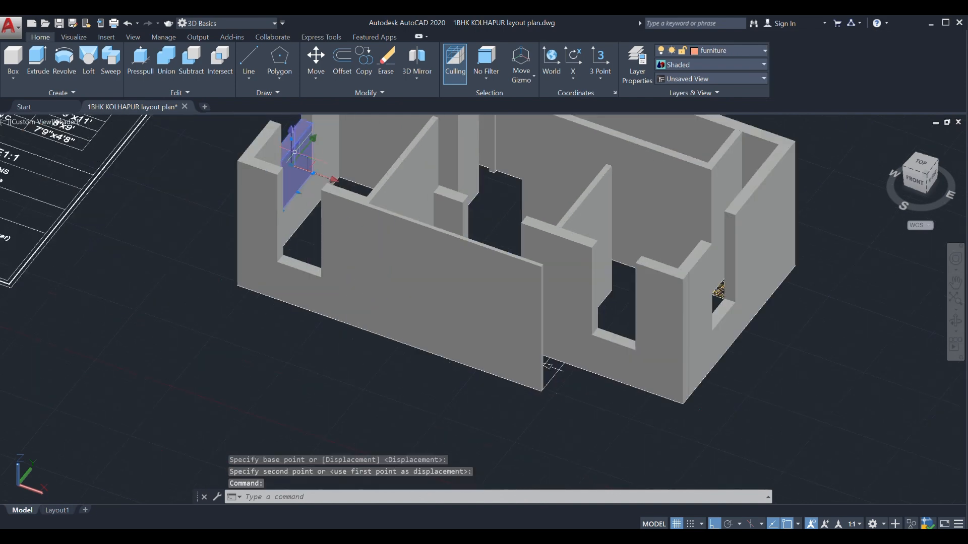
{"action": "left_click", "coordinate": [368, 65]}
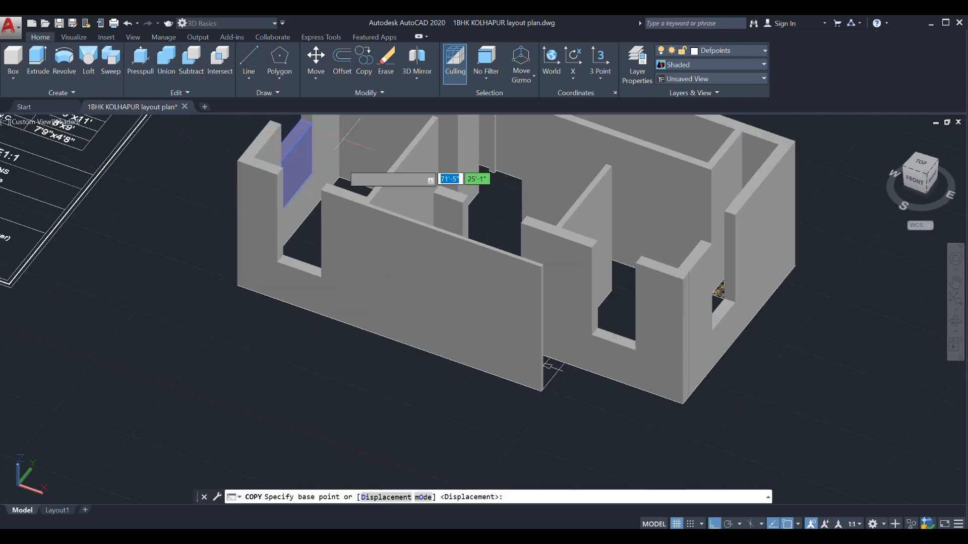
{"action": "left_click", "coordinate": [312, 173]}
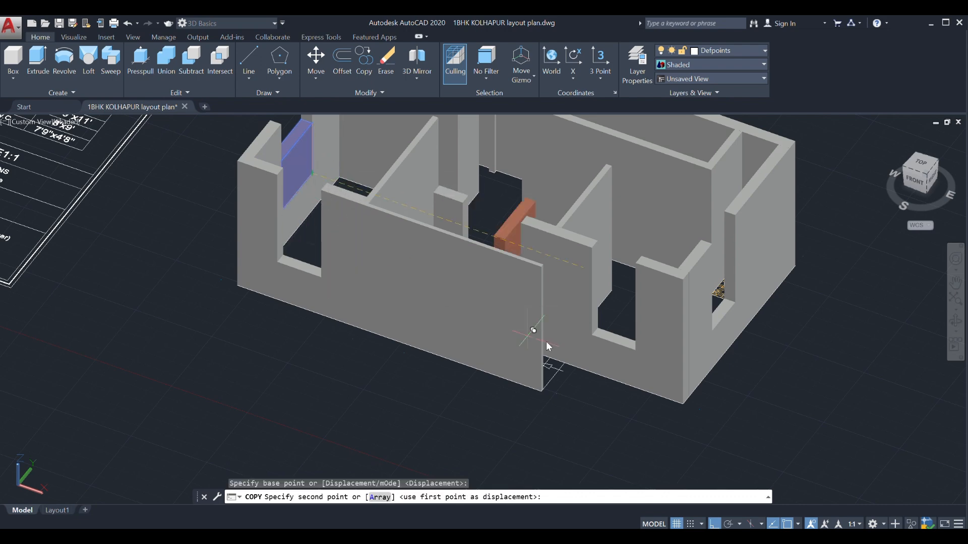
{"action": "scroll", "coordinate": [738, 303], "scroll_direction": "up", "scroll_amount": 2}
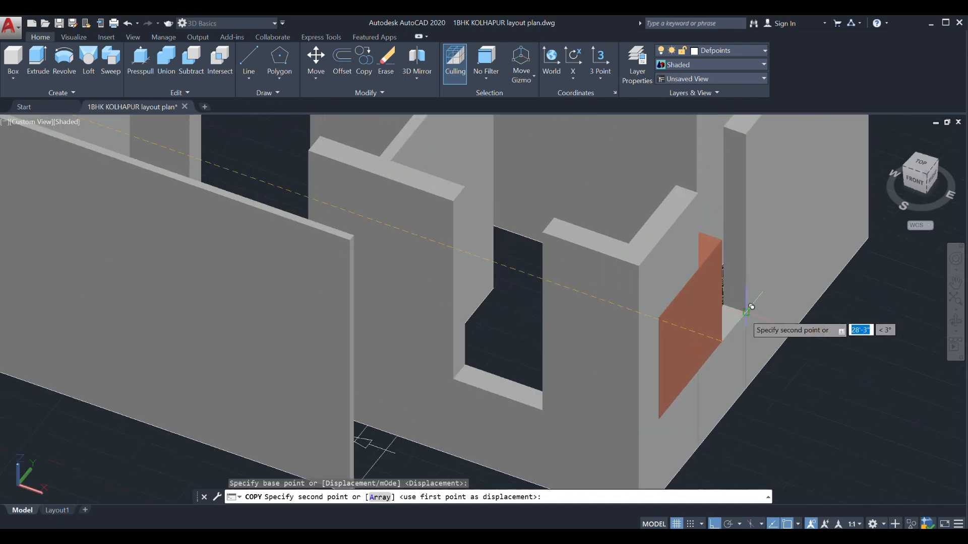
{"action": "left_click", "coordinate": [746, 312]}
{"action": "scroll", "coordinate": [612, 310], "scroll_direction": "down", "scroll_amount": 3}
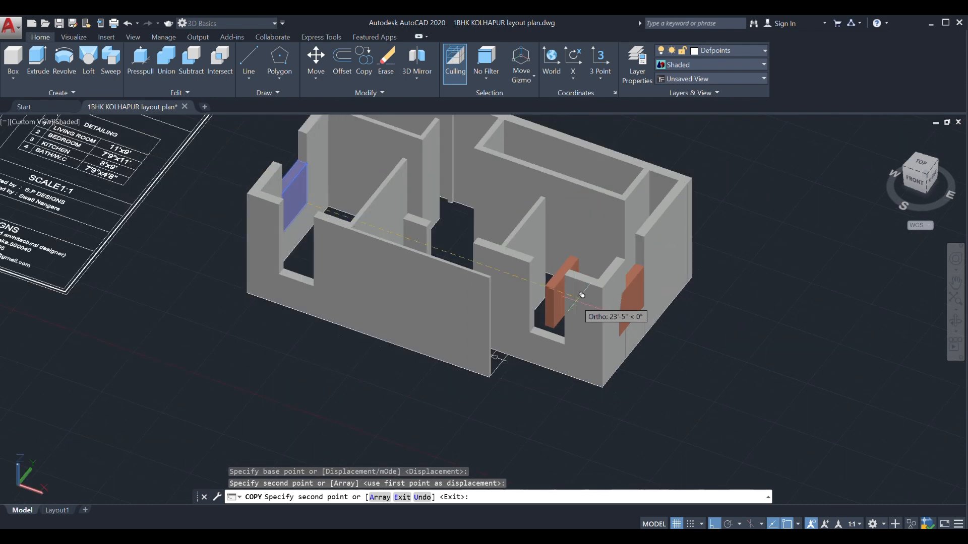
End the copying and erase the window box in the east wall opening
{"action": "key", "text": "Escape"}
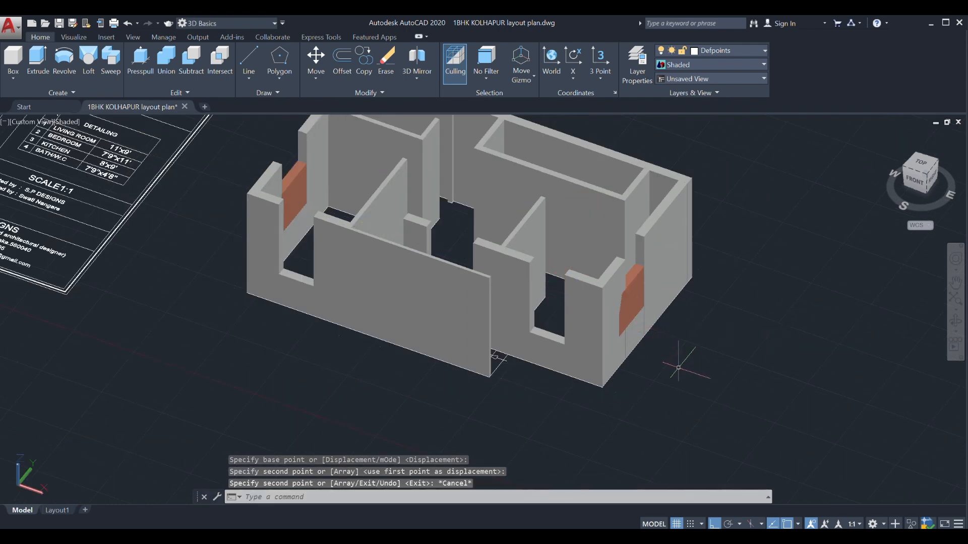
{"action": "middle_click_drag", "start_coordinate": [684, 371], "coordinate": [577, 343], "text": "shift"}
{"action": "scroll", "coordinate": [435, 356], "scroll_direction": "up", "scroll_amount": 2}
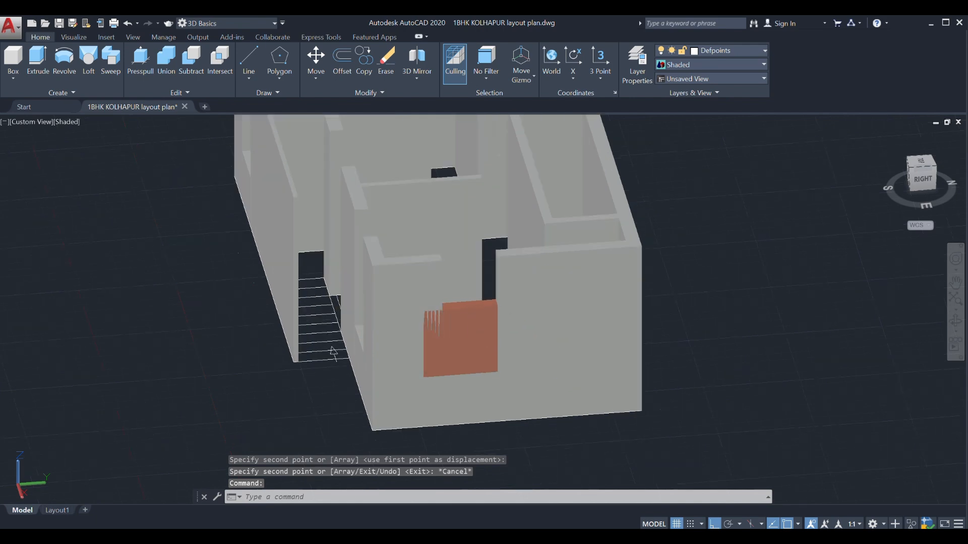
{"action": "left_click", "coordinate": [456, 348]}
{"action": "scroll", "coordinate": [453, 363], "scroll_direction": "up", "scroll_amount": 3}
{"action": "scroll", "coordinate": [454, 352], "scroll_direction": "down", "scroll_amount": 4}
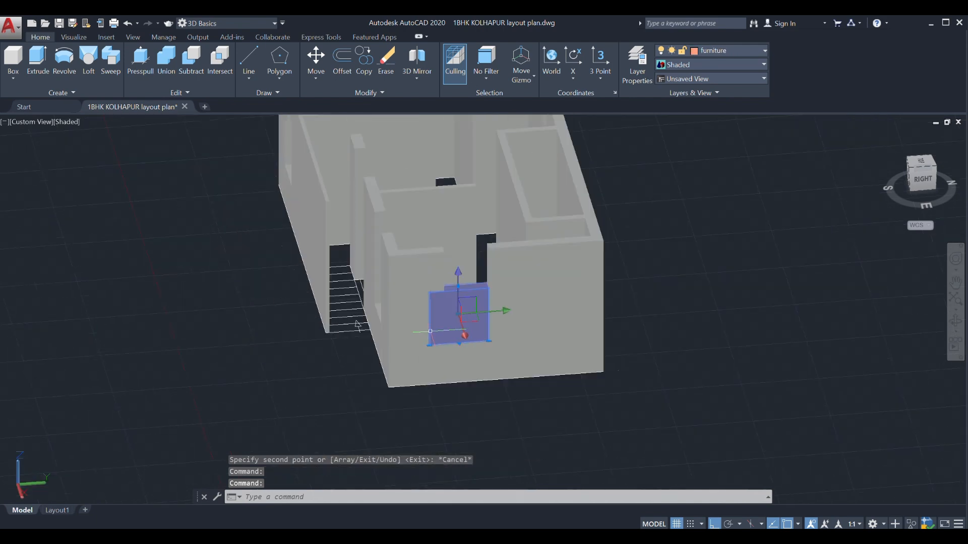
{"action": "key", "text": "Delete"}
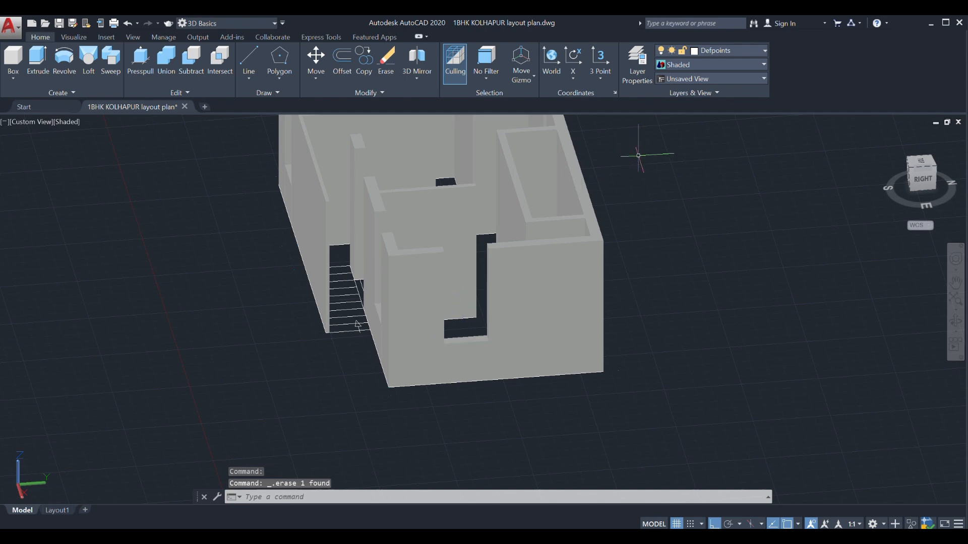
Make furniture the current layer
{"action": "left_click", "coordinate": [707, 53]}
{"action": "left_click", "coordinate": [707, 112]}
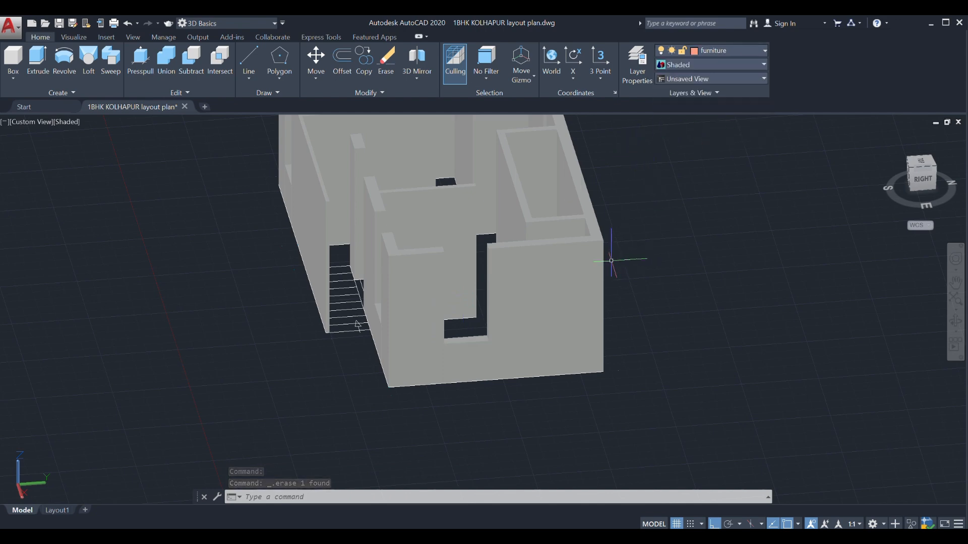
{"action": "middle_click_drag", "start_coordinate": [611, 260], "coordinate": [406, 277], "text": "shift"}
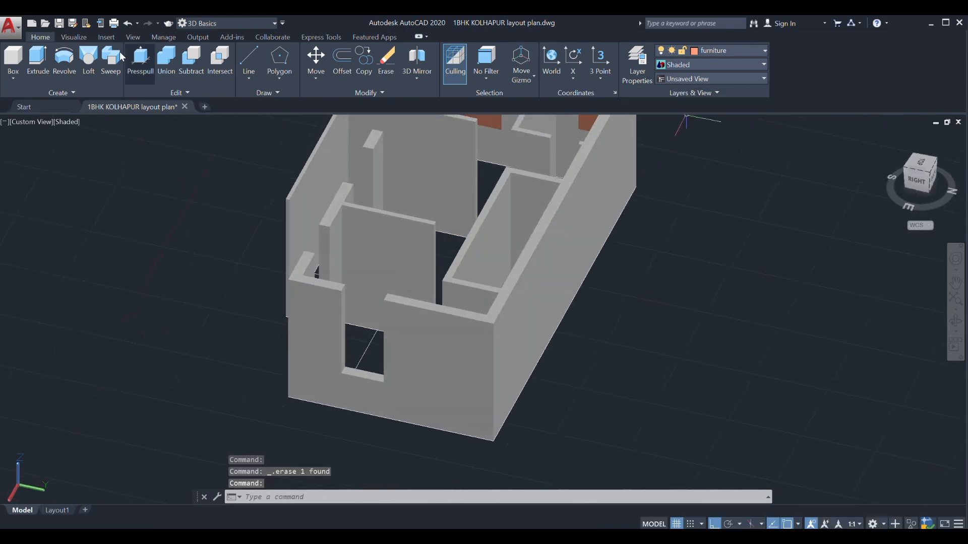
{"action": "left_click", "coordinate": [13, 56]}
{"action": "scroll", "coordinate": [343, 383], "scroll_direction": "up", "scroll_amount": 5}
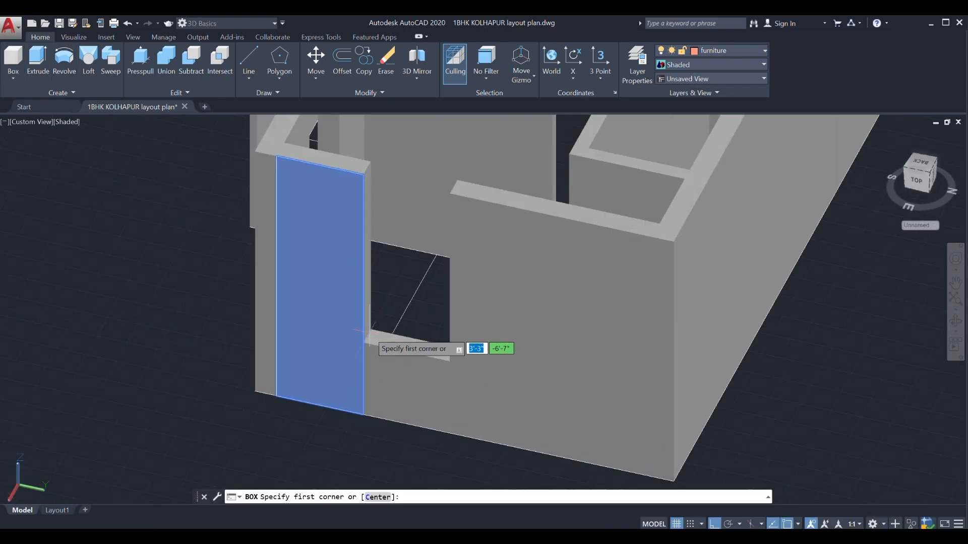
{"action": "left_click", "coordinate": [371, 328]}
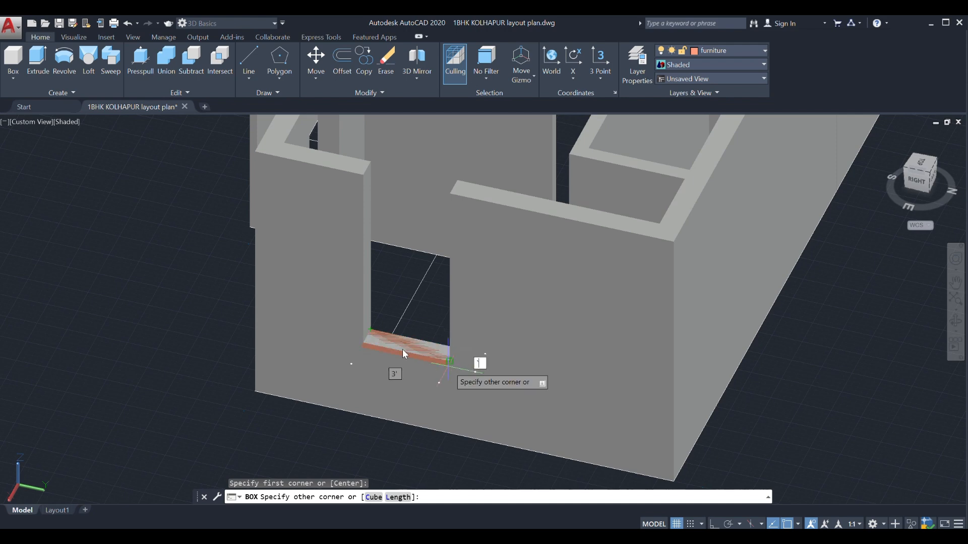
{"action": "key", "text": "Escape"}
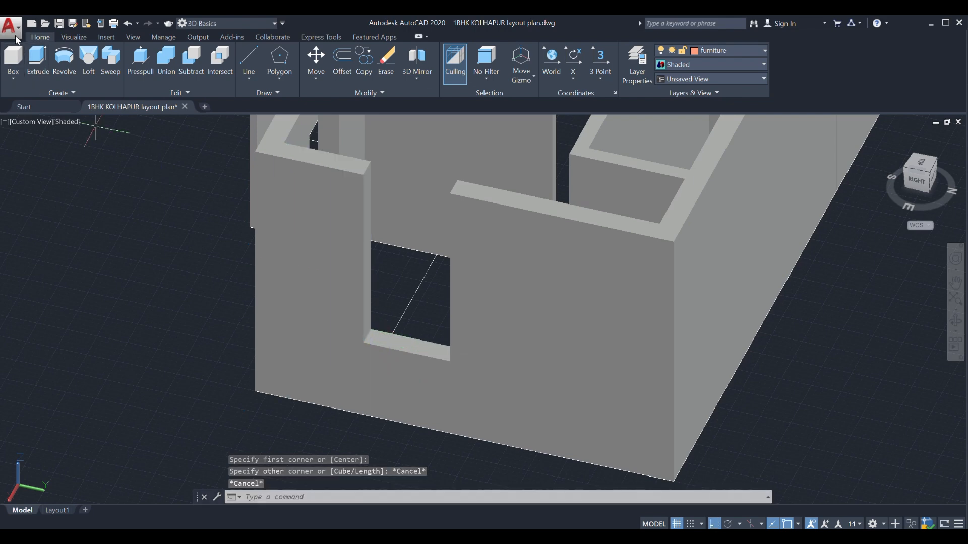
Create a 4' high window box on the east wall opening's sill, spanning it from inner corner to opposite outer corner
{"action": "left_click", "coordinate": [13, 56]}
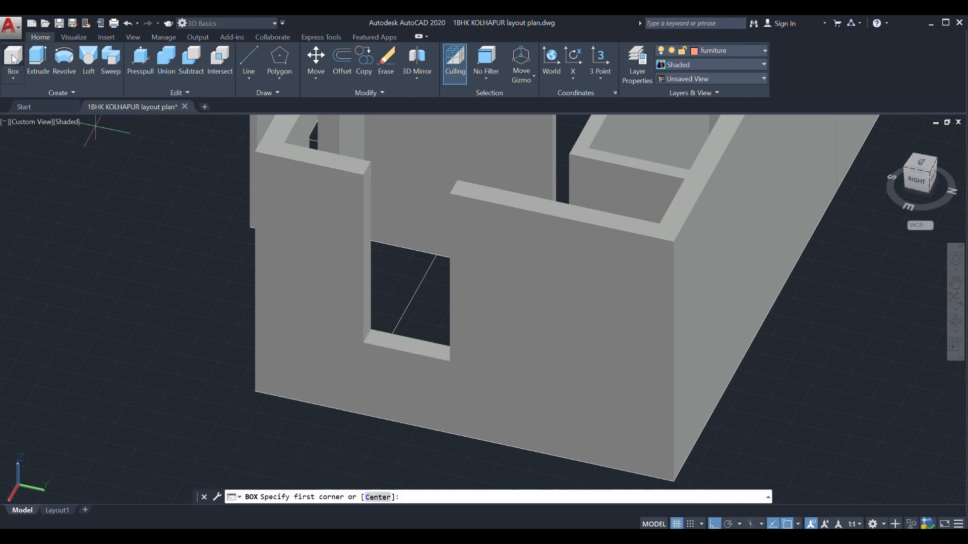
{"action": "left_click", "coordinate": [370, 328]}
{"action": "left_click", "coordinate": [451, 360]}
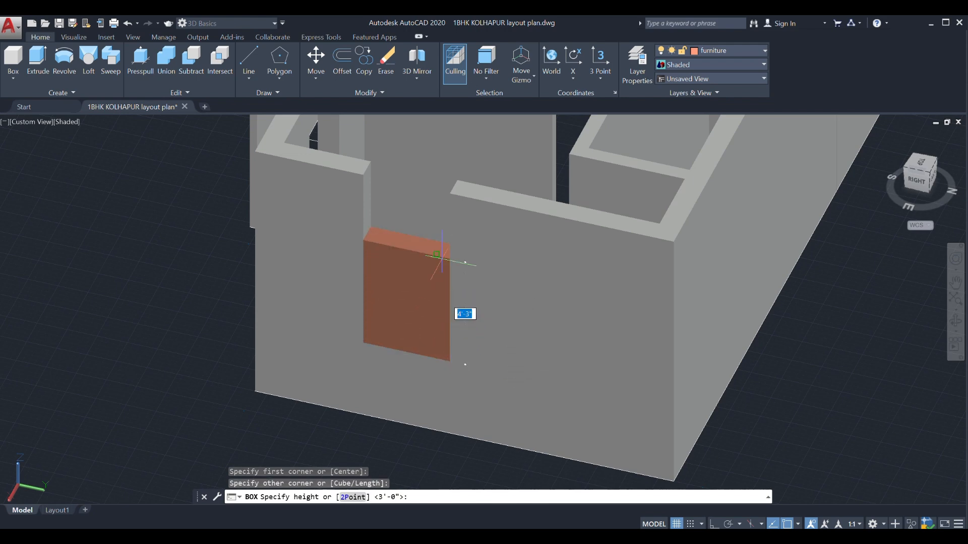
{"action": "type", "text": "'"}
{"action": "key", "text": "Return"}
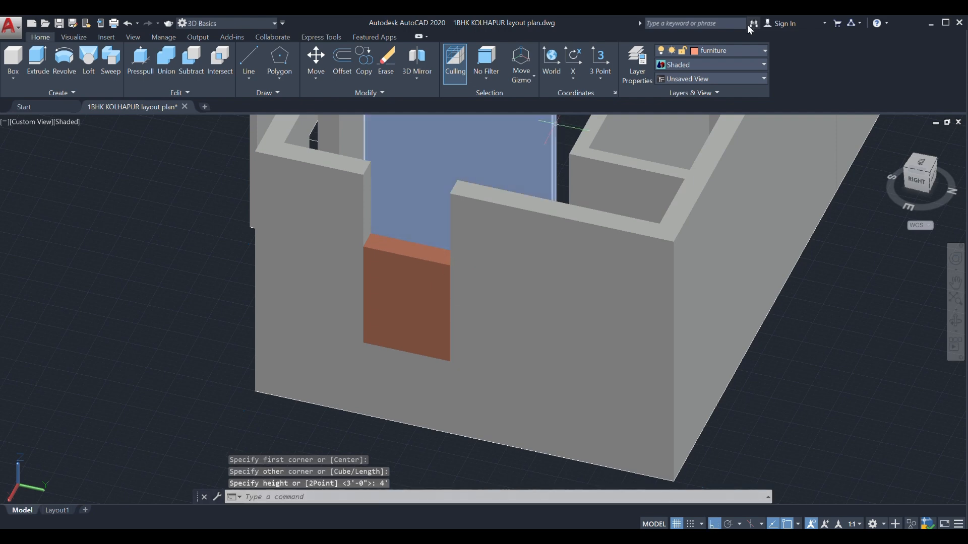
Make Defpoints the current layer and presspull the wall end above the east window box across the opening to the opposite wall
{"action": "left_click", "coordinate": [733, 53]}
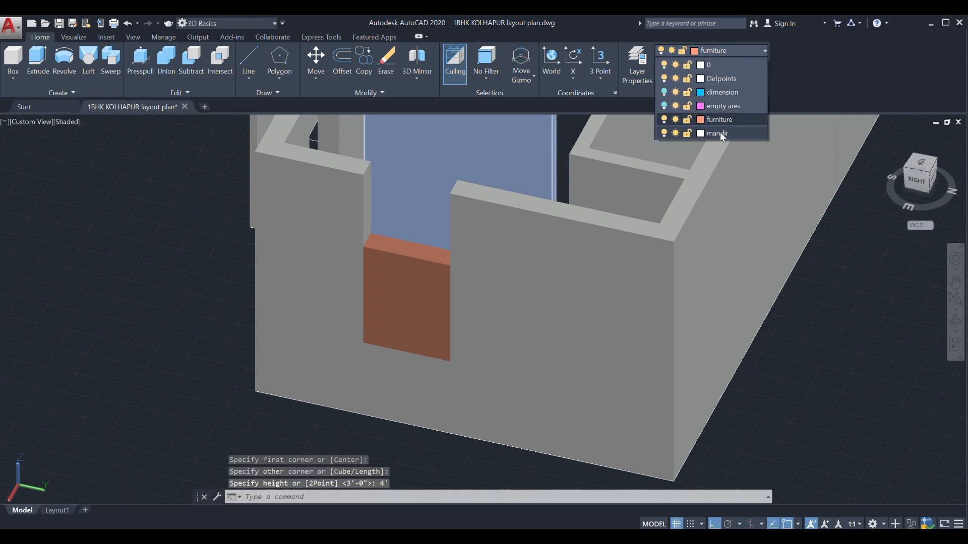
{"action": "left_click", "coordinate": [714, 80]}
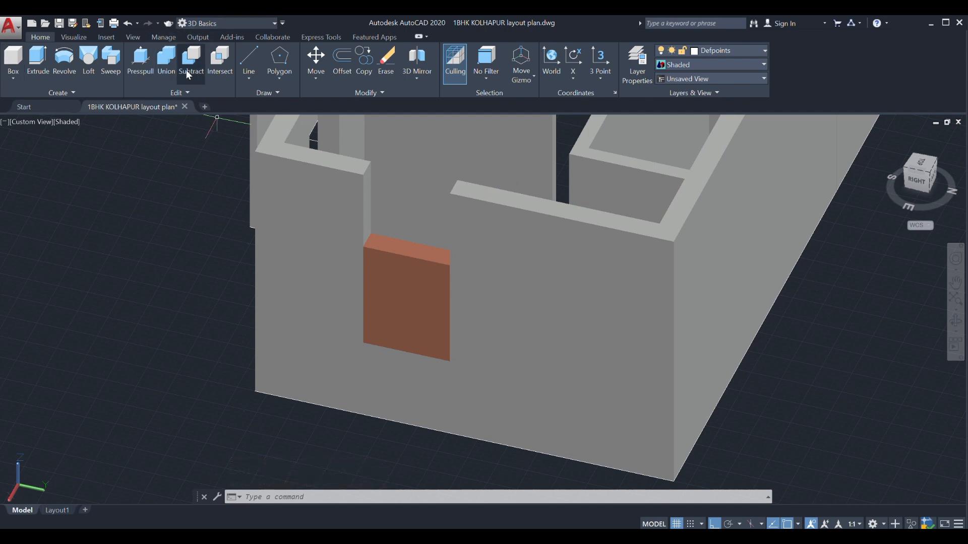
{"action": "left_click", "coordinate": [145, 57]}
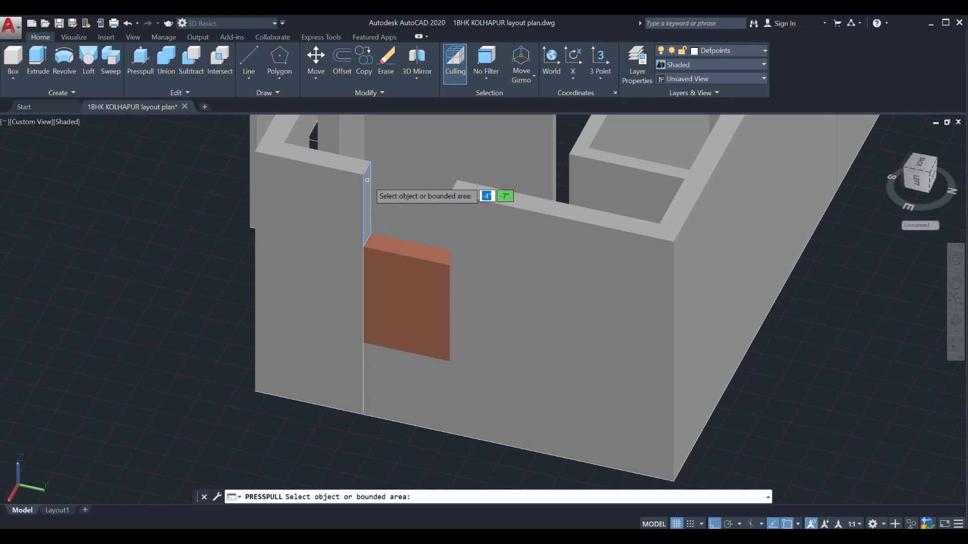
{"action": "left_click", "coordinate": [367, 180]}
{"action": "left_click", "coordinate": [444, 198]}
{"action": "scroll", "coordinate": [438, 279], "scroll_direction": "down", "scroll_amount": 4}
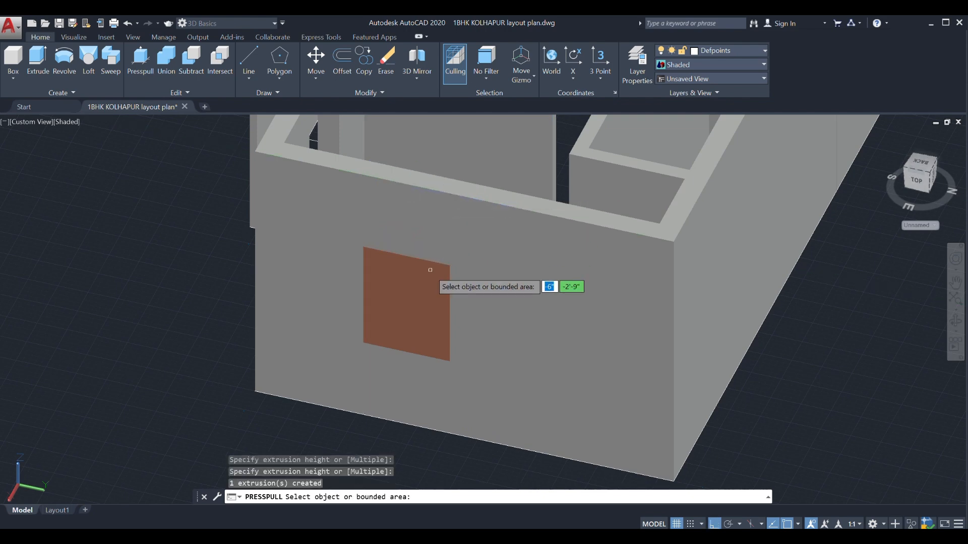
Presspull the wall end above the wider west window box across the gap to close the wall over it
{"action": "middle_click_drag", "start_coordinate": [439, 280], "coordinate": [389, 307], "text": "shift"}
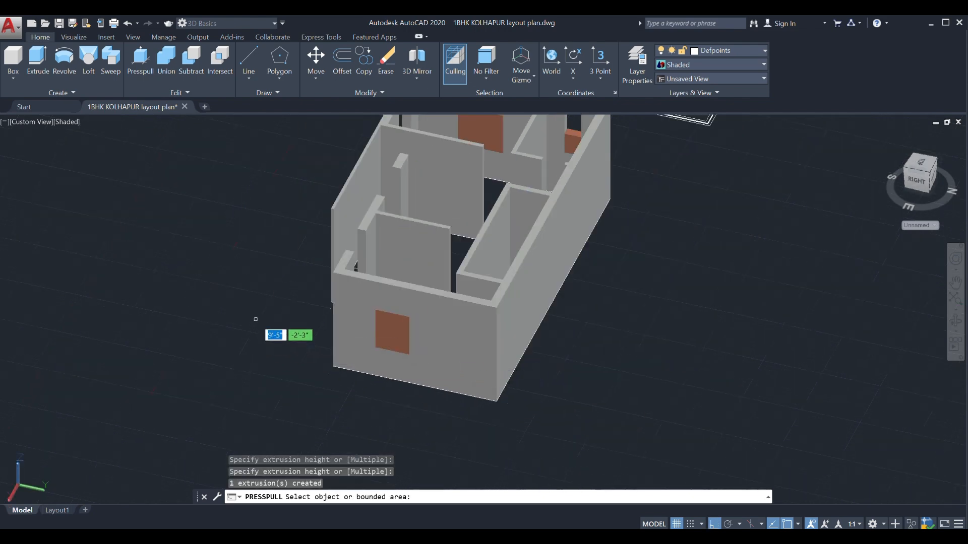
{"action": "scroll", "coordinate": [438, 268], "scroll_direction": "down", "scroll_amount": 3}
{"action": "middle_click_drag", "start_coordinate": [434, 273], "coordinate": [380, 249], "text": "shift"}
{"action": "scroll", "coordinate": [363, 205], "scroll_direction": "up", "scroll_amount": 4}
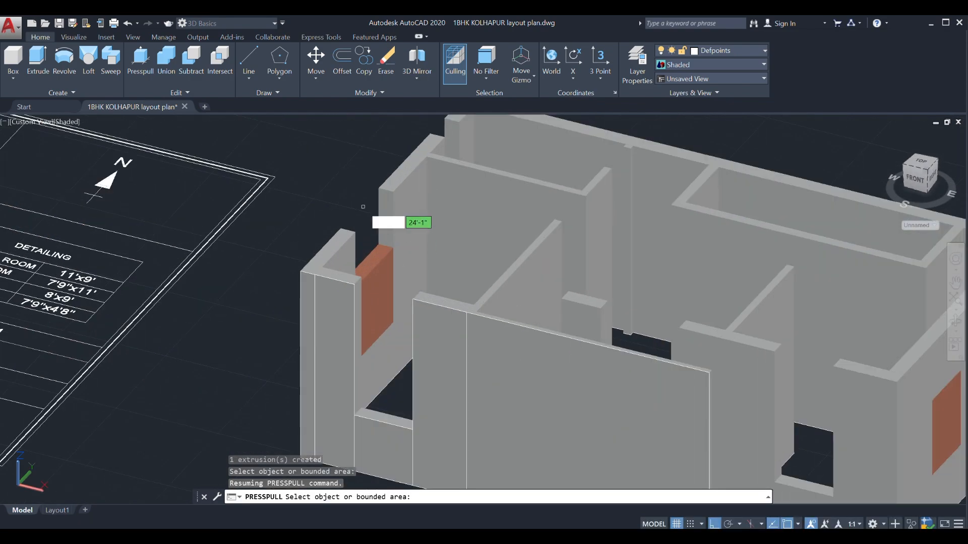
{"action": "left_click", "coordinate": [377, 222]}
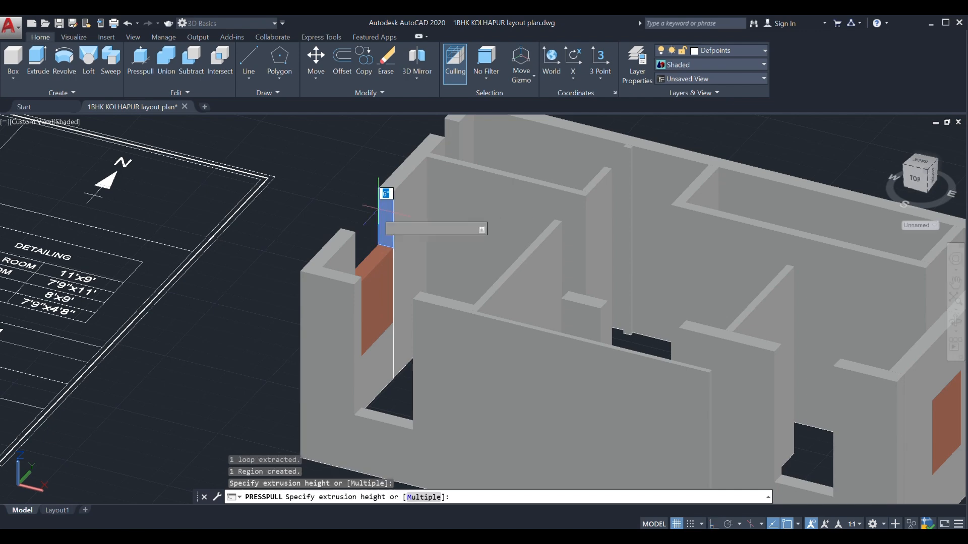
{"action": "left_click", "coordinate": [364, 215]}
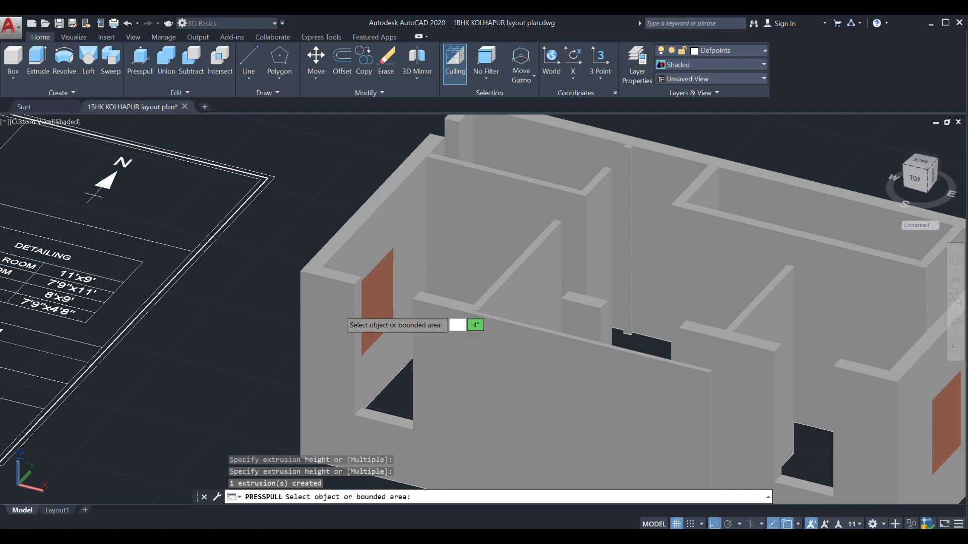
Presspull the wall end above the narrow west window box to the facing wall corner
{"action": "scroll", "coordinate": [476, 324], "scroll_direction": "down", "scroll_amount": 3}
{"action": "scroll", "coordinate": [393, 201], "scroll_direction": "up", "scroll_amount": 3}
{"action": "middle_click_drag", "start_coordinate": [504, 227], "coordinate": [453, 222], "text": "shift"}
{"action": "scroll", "coordinate": [393, 201], "scroll_direction": "up", "scroll_amount": 2}
{"action": "scroll", "coordinate": [352, 209], "scroll_direction": "up", "scroll_amount": 2}
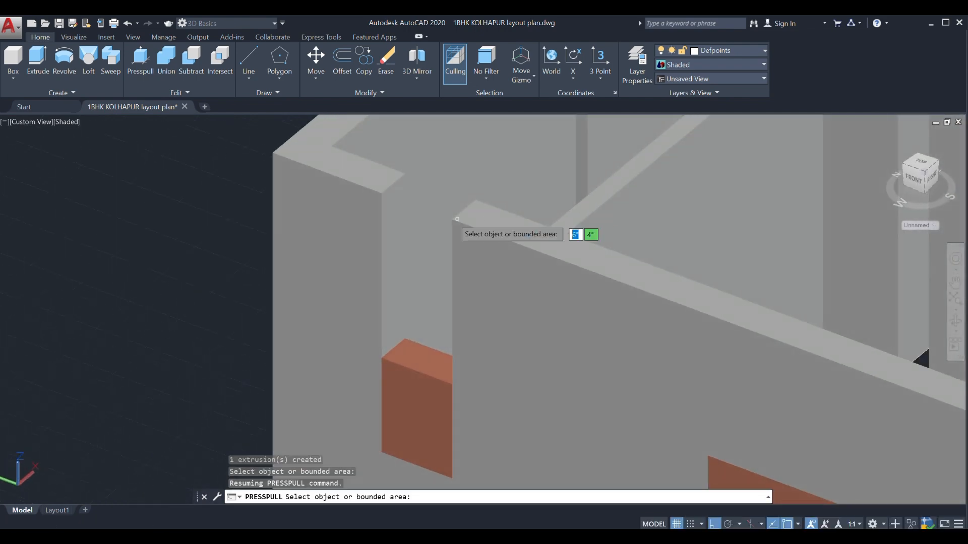
{"action": "left_click", "coordinate": [391, 201]}
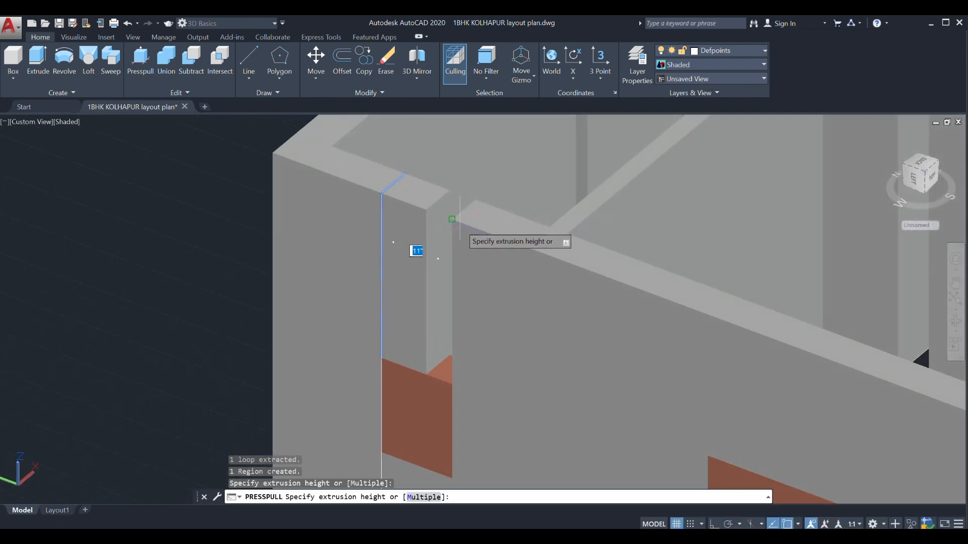
{"action": "left_click", "coordinate": [453, 219]}
{"action": "scroll", "coordinate": [403, 262], "scroll_direction": "down", "scroll_amount": 5}
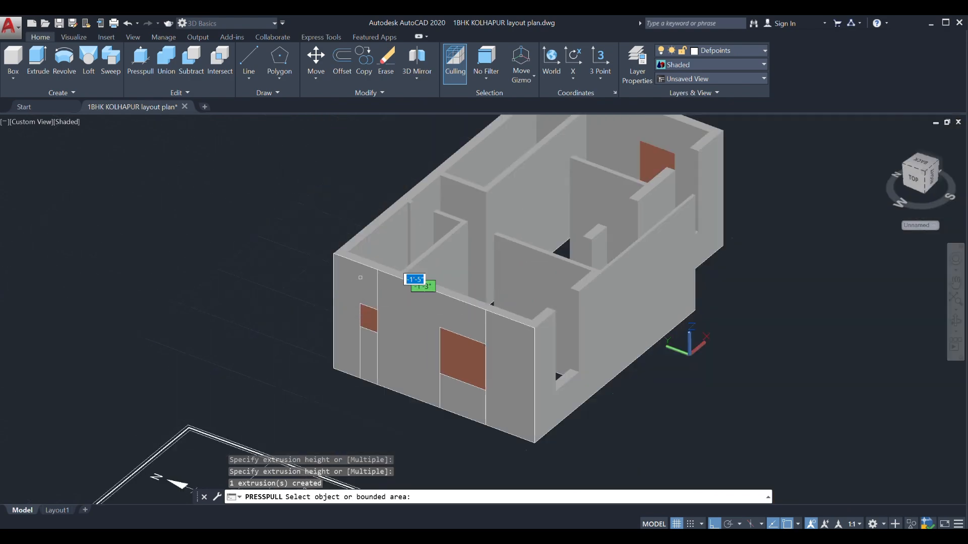
Create a 4' high window box on the furniture layer, covering the sill of the front wall opening nearest the west corner
{"action": "middle_click_drag", "start_coordinate": [657, 379], "coordinate": [474, 397], "text": "shift"}
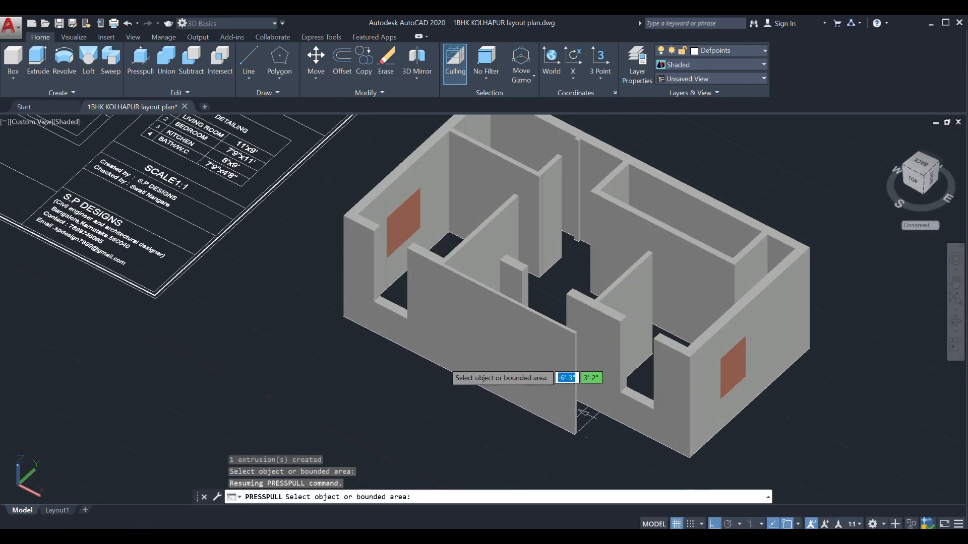
{"action": "left_click", "coordinate": [13, 55]}
{"action": "scroll", "coordinate": [378, 320], "scroll_direction": "up", "scroll_amount": 3}
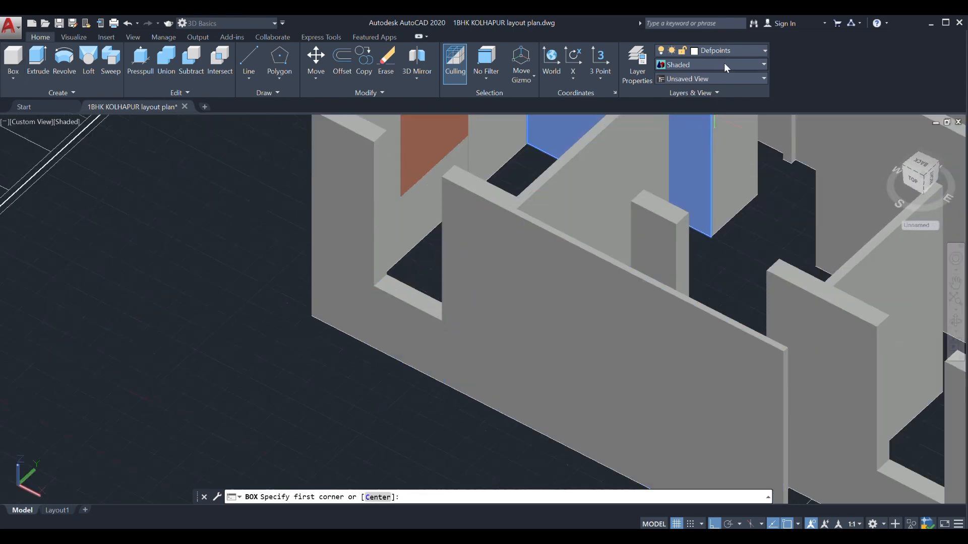
{"action": "left_click", "coordinate": [712, 120]}
{"action": "scroll", "coordinate": [429, 247], "scroll_direction": "up", "scroll_amount": 2}
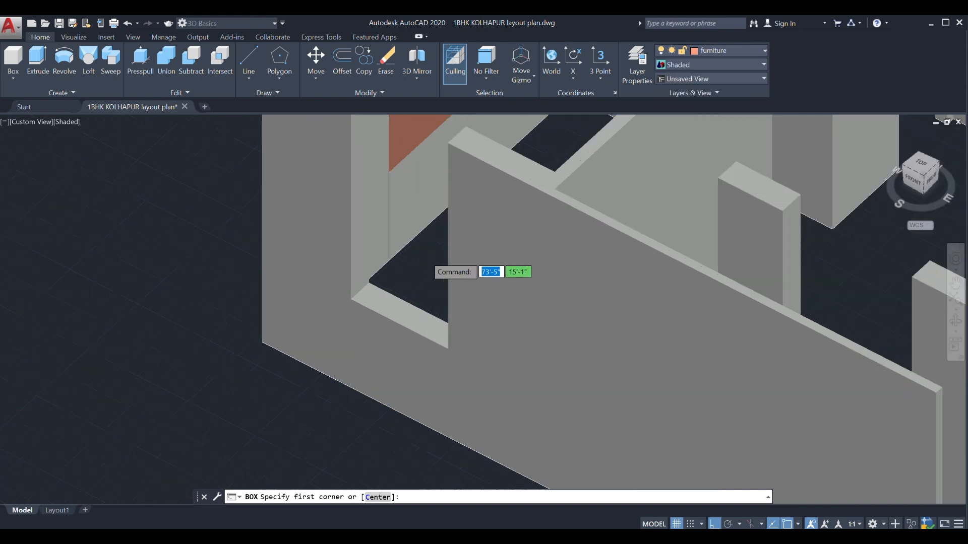
{"action": "left_click", "coordinate": [373, 280]}
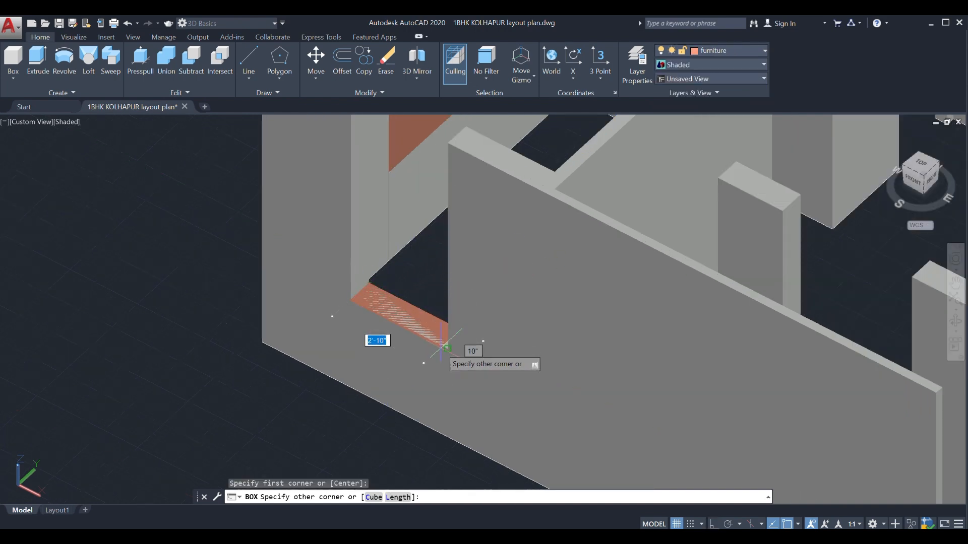
{"action": "left_click", "coordinate": [438, 335]}
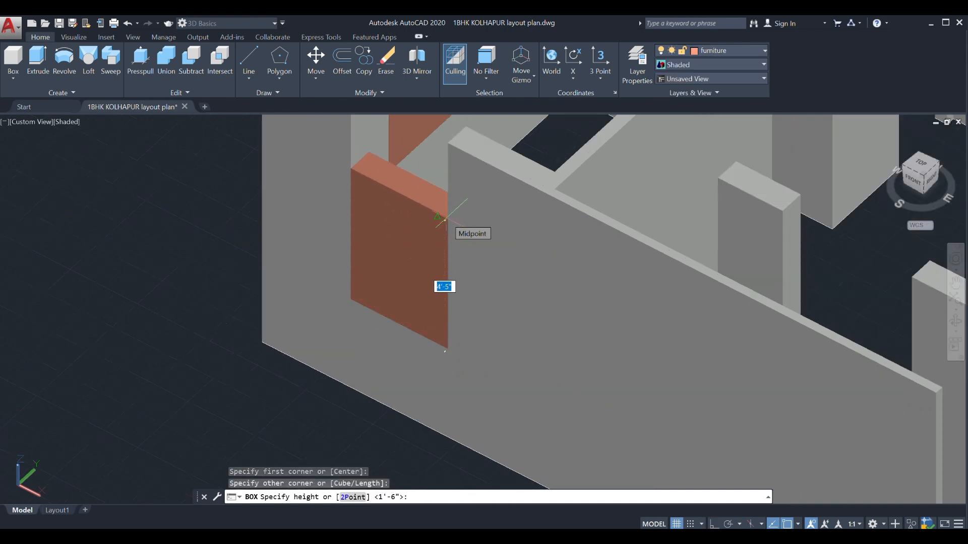
{"action": "type", "text": "4'"}
{"action": "key", "text": "Return"}
{"action": "scroll", "coordinate": [435, 259], "scroll_direction": "down", "scroll_amount": 5}
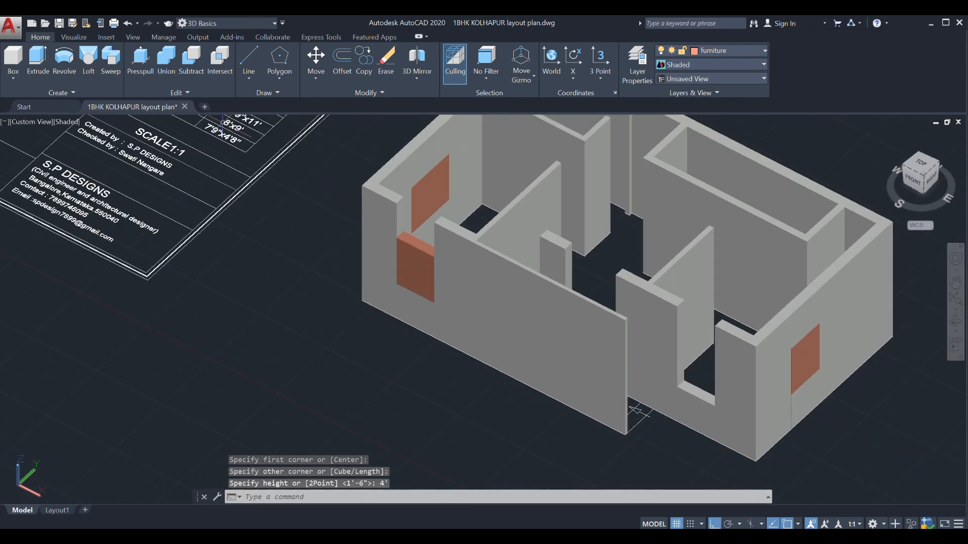
{"action": "left_click", "coordinate": [141, 66]}
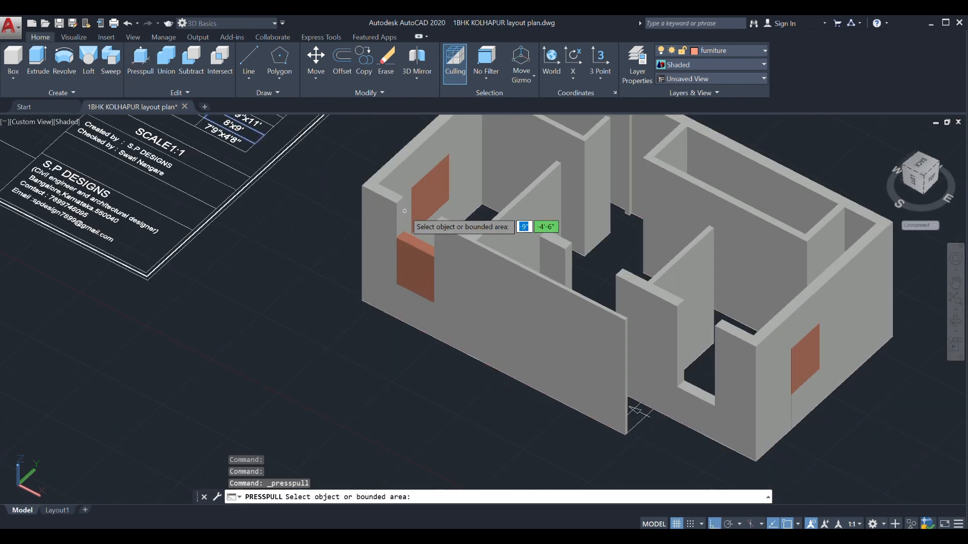
{"action": "left_click", "coordinate": [400, 210]}
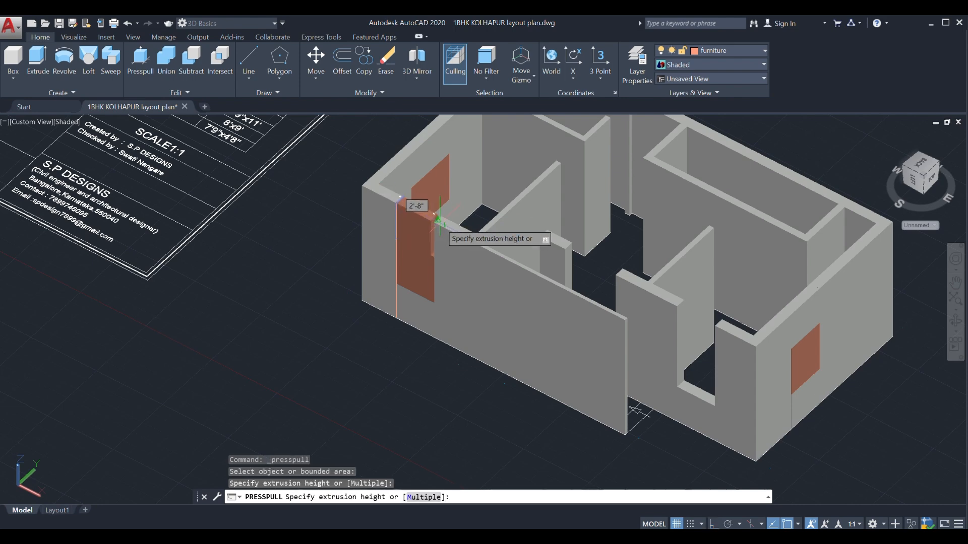
{"action": "left_click", "coordinate": [439, 219]}
Make Defpoints the current layer and presspull the wall end above the front window box near the west corner across to the facing wall
{"action": "left_click", "coordinate": [738, 48]}
{"action": "left_click", "coordinate": [720, 76]}
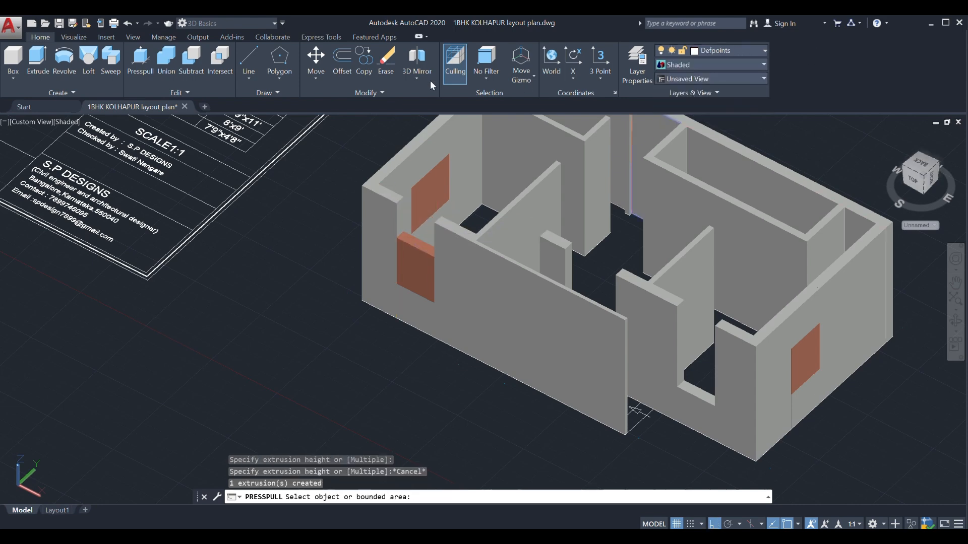
{"action": "left_click", "coordinate": [141, 59]}
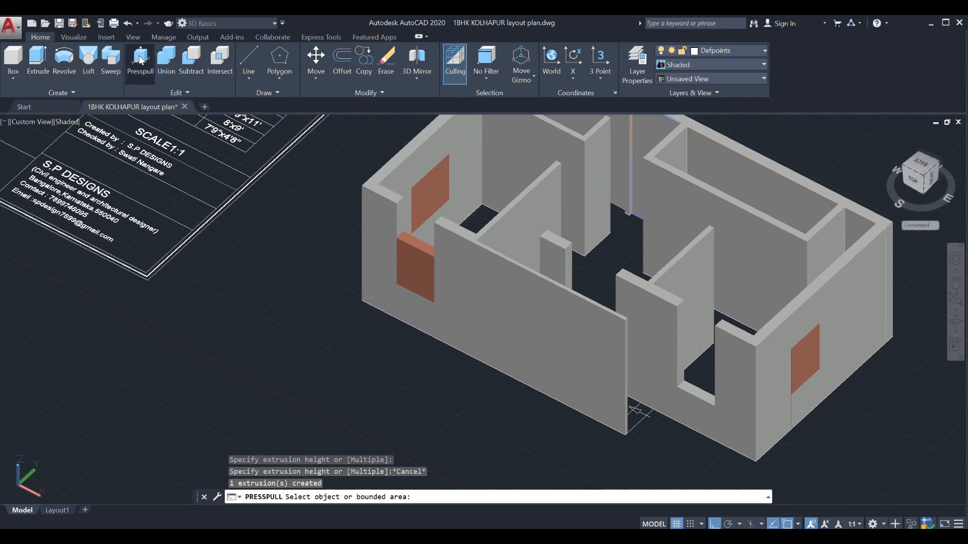
{"action": "scroll", "coordinate": [436, 189], "scroll_direction": "up", "scroll_amount": 3}
{"action": "scroll", "coordinate": [254, 228], "scroll_direction": "down", "scroll_amount": 1}
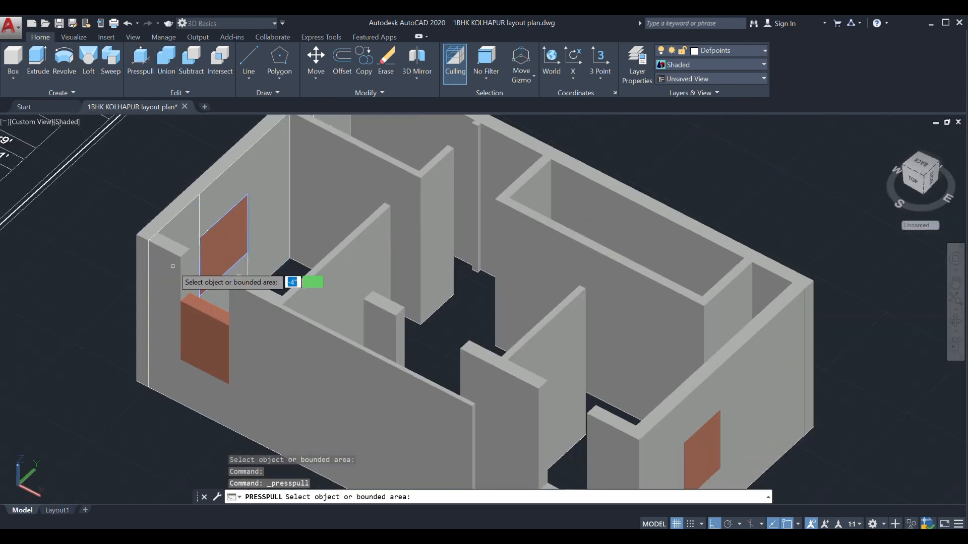
{"action": "left_click", "coordinate": [217, 280]}
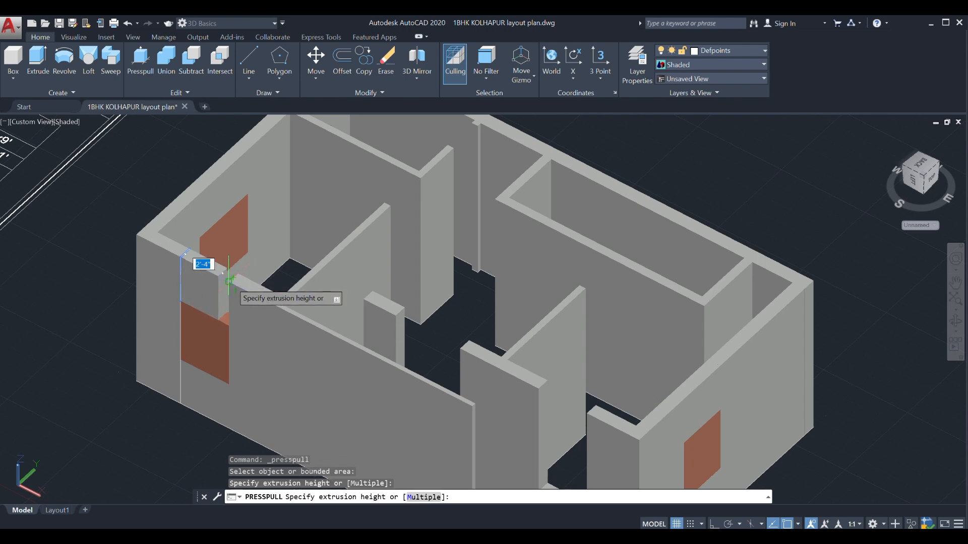
{"action": "left_click", "coordinate": [230, 281]}
{"action": "scroll", "coordinate": [237, 282], "scroll_direction": "down", "scroll_amount": 5}
{"action": "scroll", "coordinate": [363, 293], "scroll_direction": "up", "scroll_amount": 4}
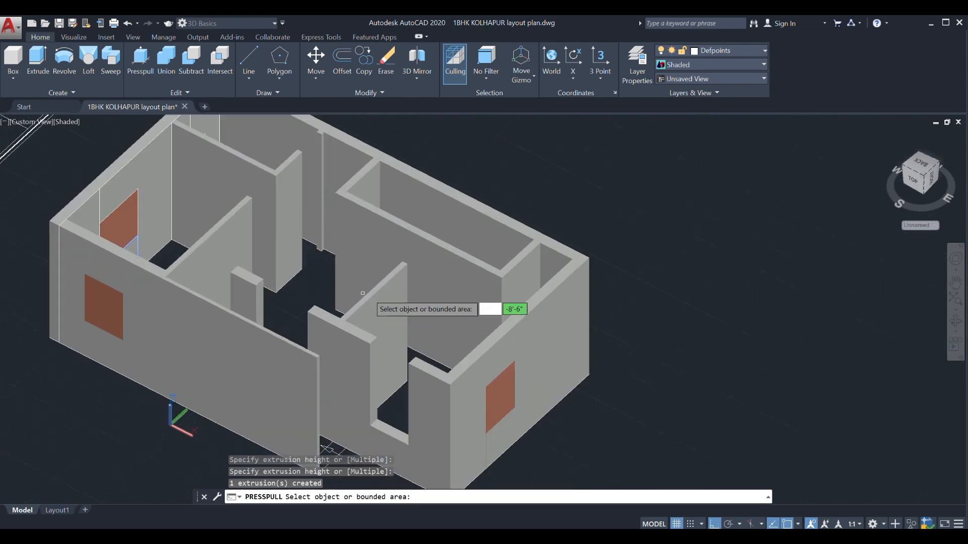
{"action": "scroll", "coordinate": [285, 380], "scroll_direction": "down", "scroll_amount": 3}
{"action": "scroll", "coordinate": [277, 330], "scroll_direction": "up", "scroll_amount": 3}
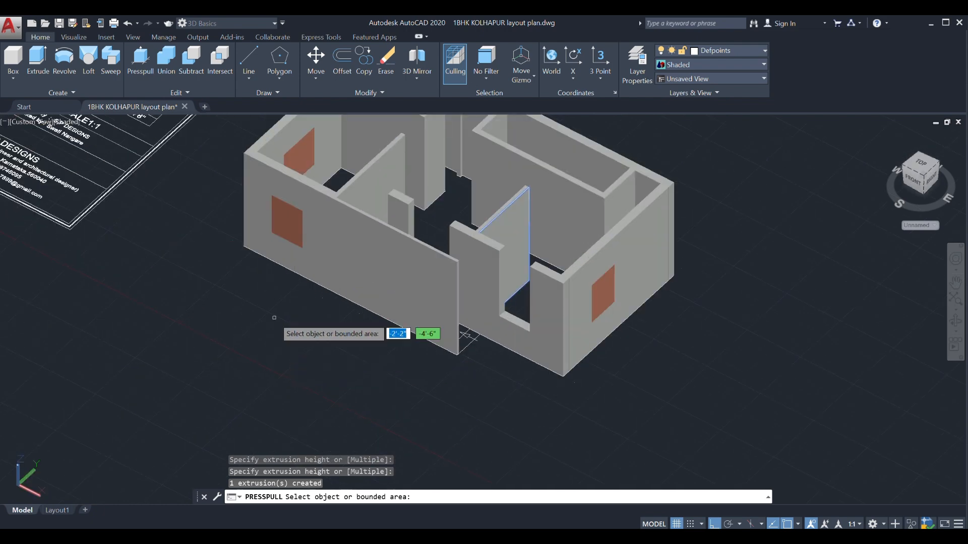
Create a 4' high window box on the furniture layer, covering the sill of the front wall opening nearest the east corner
{"action": "left_click", "coordinate": [14, 62]}
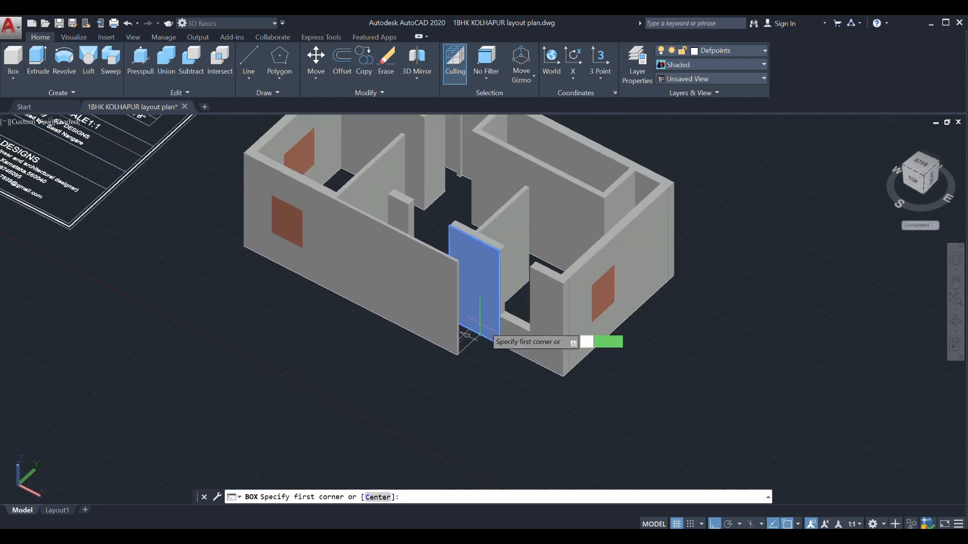
{"action": "left_click", "coordinate": [714, 52]}
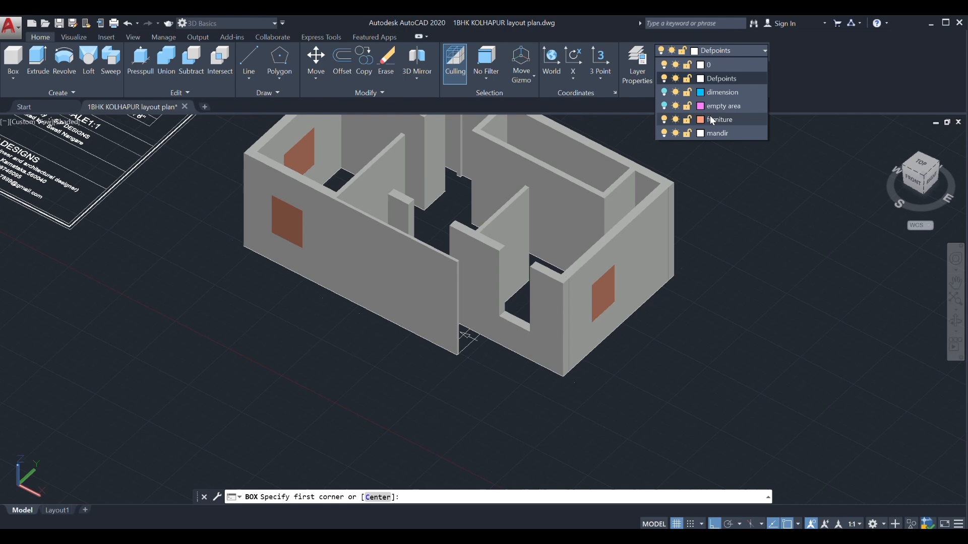
{"action": "left_click", "coordinate": [710, 119]}
{"action": "scroll", "coordinate": [494, 333], "scroll_direction": "up", "scroll_amount": 5}
{"action": "left_click", "coordinate": [512, 300]}
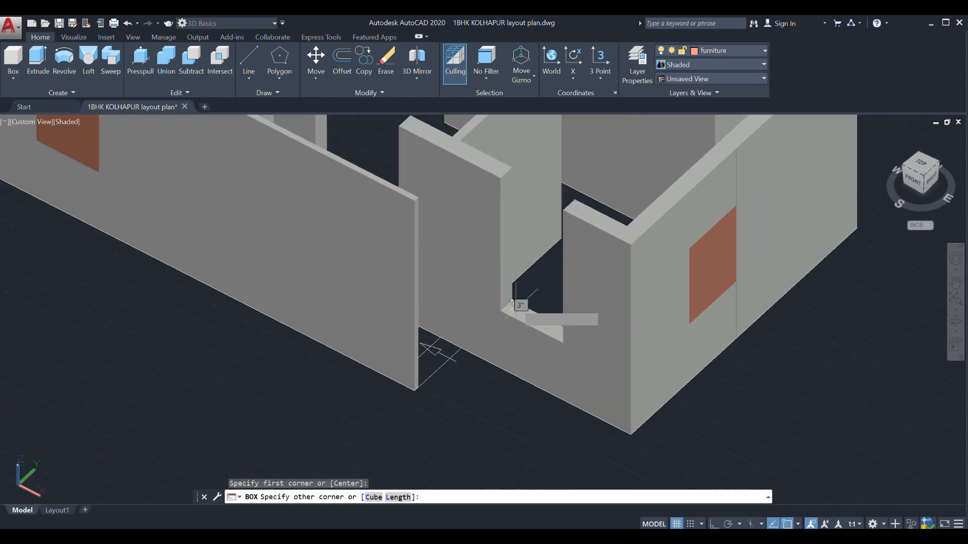
{"action": "left_click", "coordinate": [560, 346]}
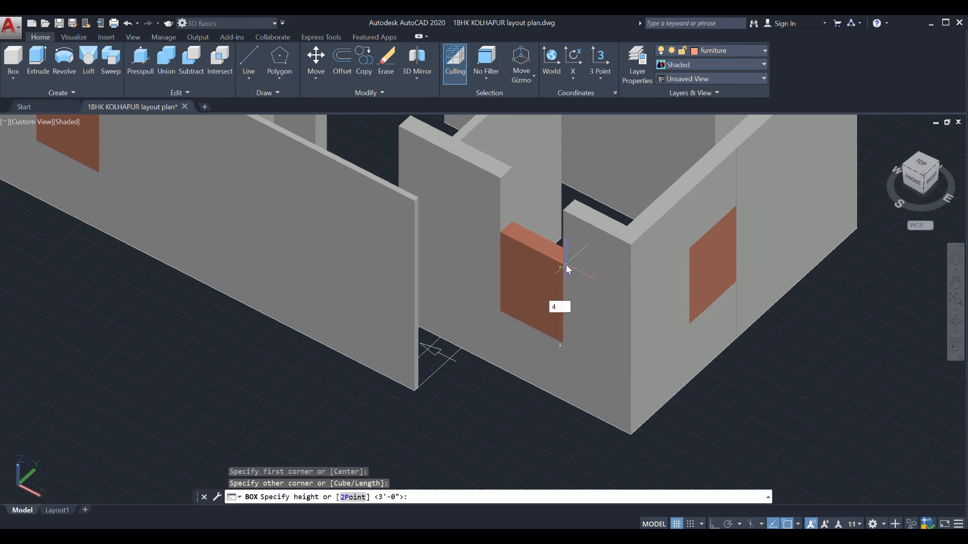
{"action": "key", "text": "Return"}
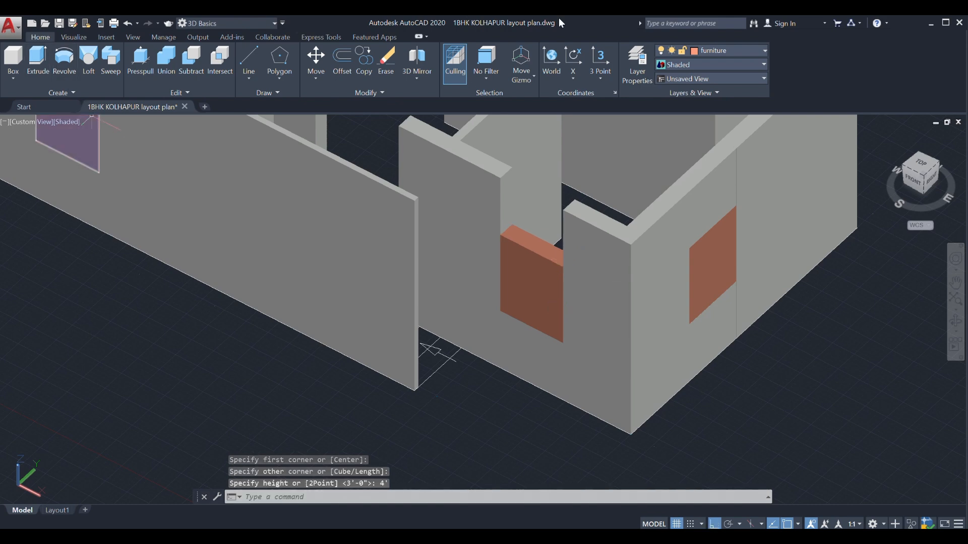
Make Defpoints the current layer and presspull the wall end above the front window box near the east corner to close the gap
{"action": "left_click", "coordinate": [710, 50]}
{"action": "left_click", "coordinate": [710, 75]}
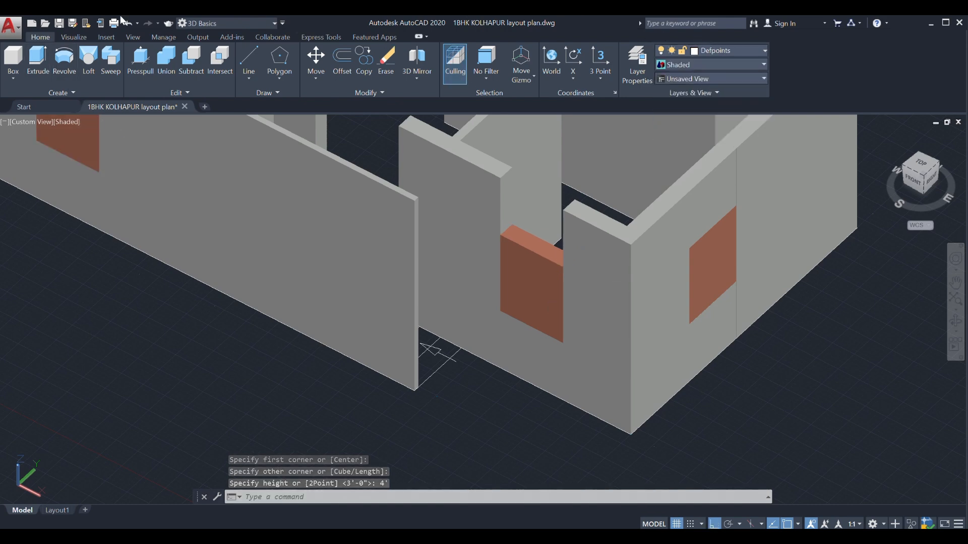
{"action": "left_click", "coordinate": [13, 58]}
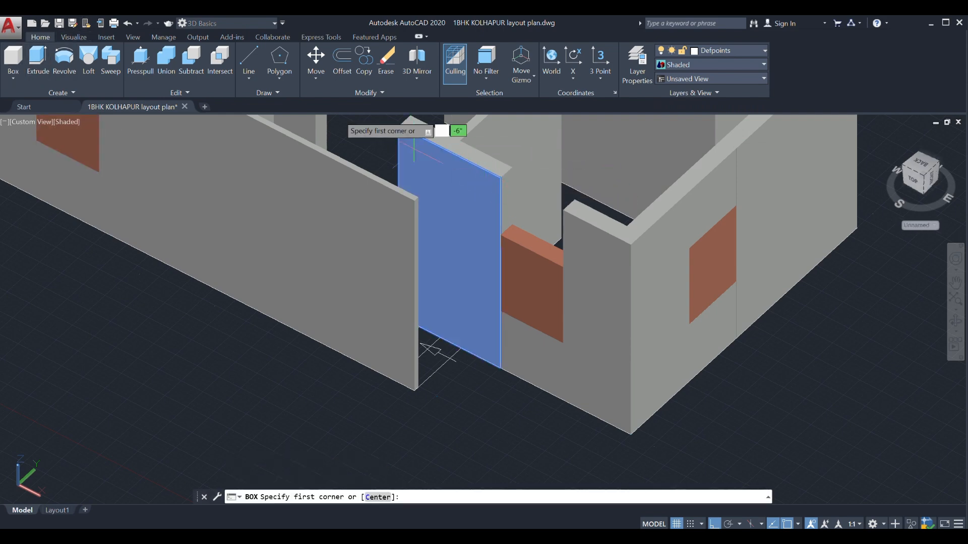
{"action": "left_click", "coordinate": [140, 58]}
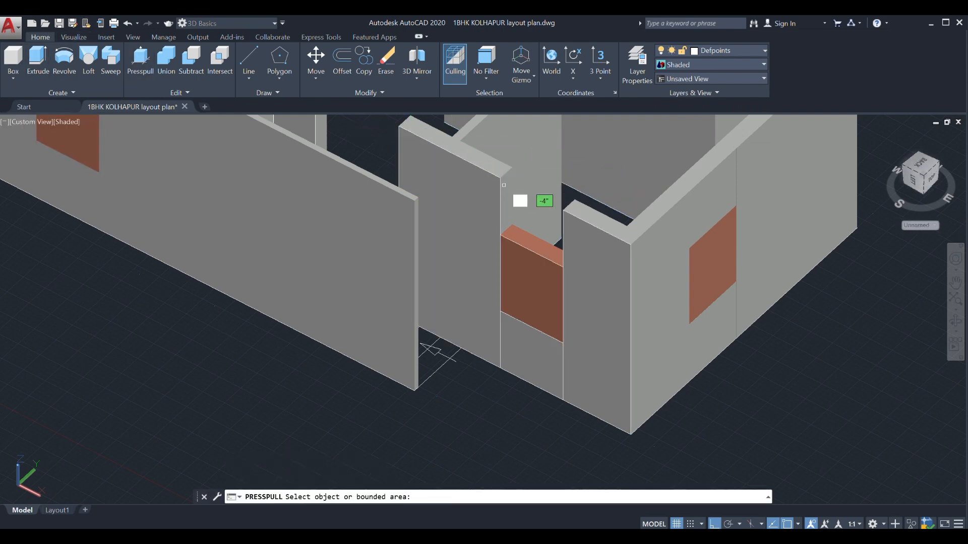
{"action": "left_click", "coordinate": [505, 186]}
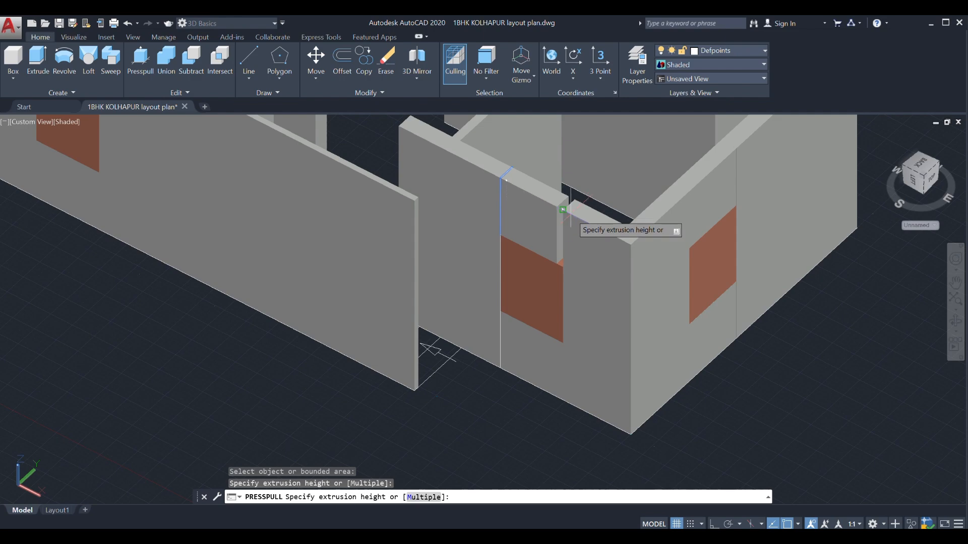
{"action": "left_click", "coordinate": [570, 206]}
{"action": "scroll", "coordinate": [547, 337], "scroll_direction": "down", "scroll_amount": 6}
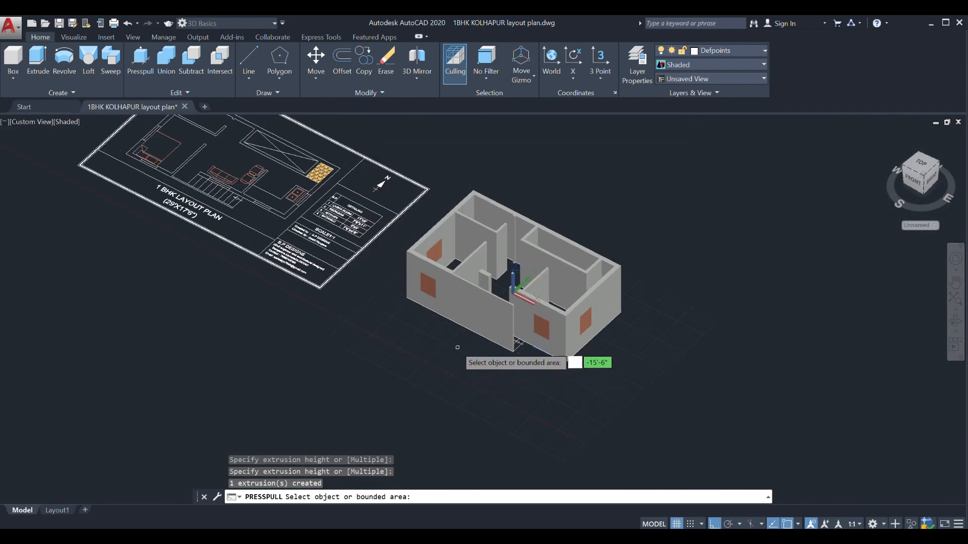
{"action": "key", "text": "Return"}
Examine the walls and window boxes from the west and front sides of the model
{"action": "middle_click_drag", "start_coordinate": [410, 359], "coordinate": [602, 329], "text": "shift"}
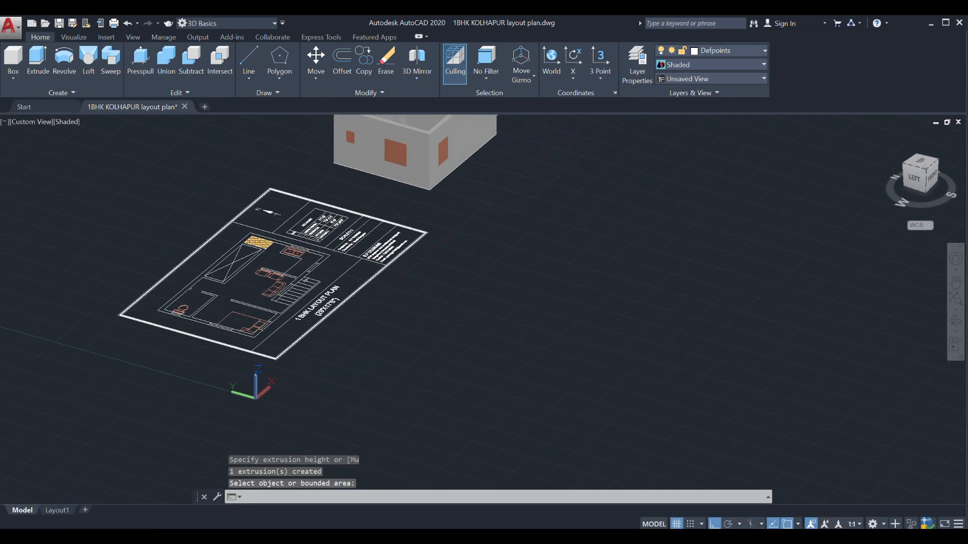
{"action": "scroll", "coordinate": [503, 353], "scroll_direction": "down", "scroll_amount": 6}
{"action": "scroll", "coordinate": [466, 328], "scroll_direction": "up", "scroll_amount": 4}
{"action": "scroll", "coordinate": [466, 331], "scroll_direction": "up", "scroll_amount": 4}
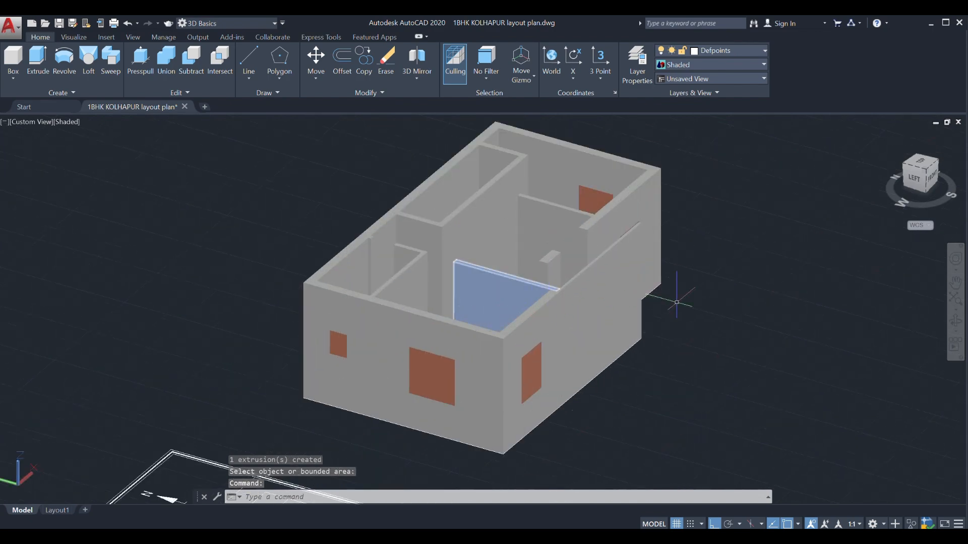
{"action": "key", "text": "Escape"}
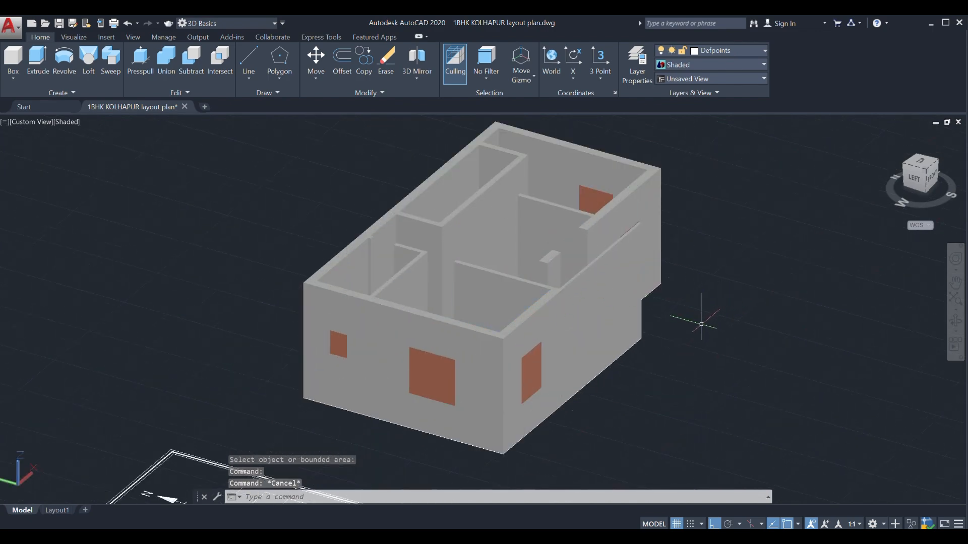
{"action": "middle_click_drag", "start_coordinate": [512, 348], "coordinate": [544, 333], "text": "shift"}
{"action": "scroll", "coordinate": [373, 328], "scroll_direction": "up", "scroll_amount": 3}
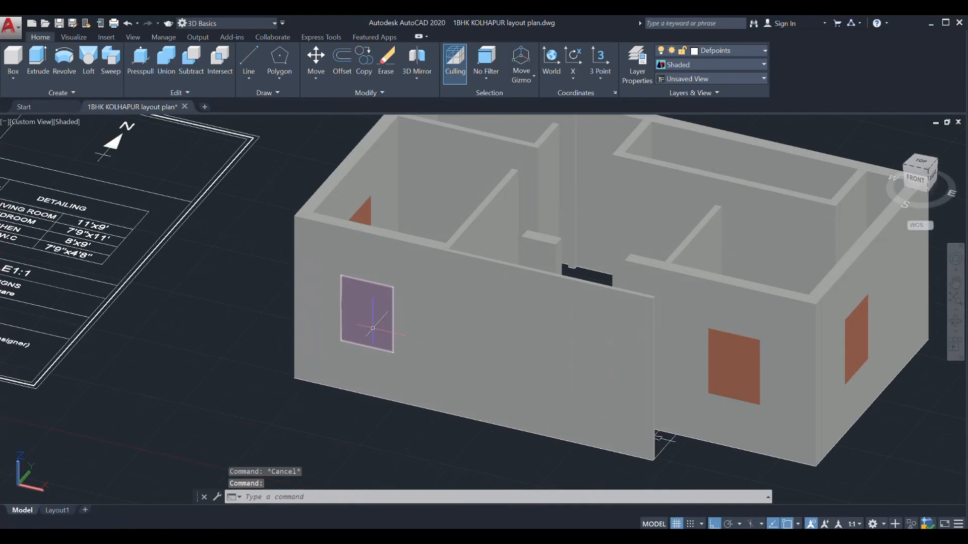
Subtract the front window box near the west corner from the three wall solids surrounding it
{"action": "left_click", "coordinate": [354, 319]}
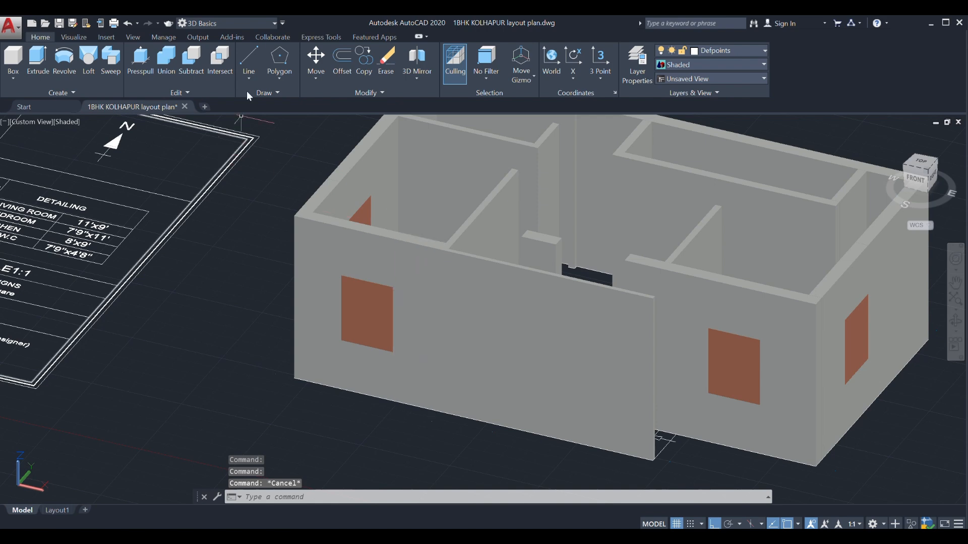
{"action": "left_click", "coordinate": [191, 59]}
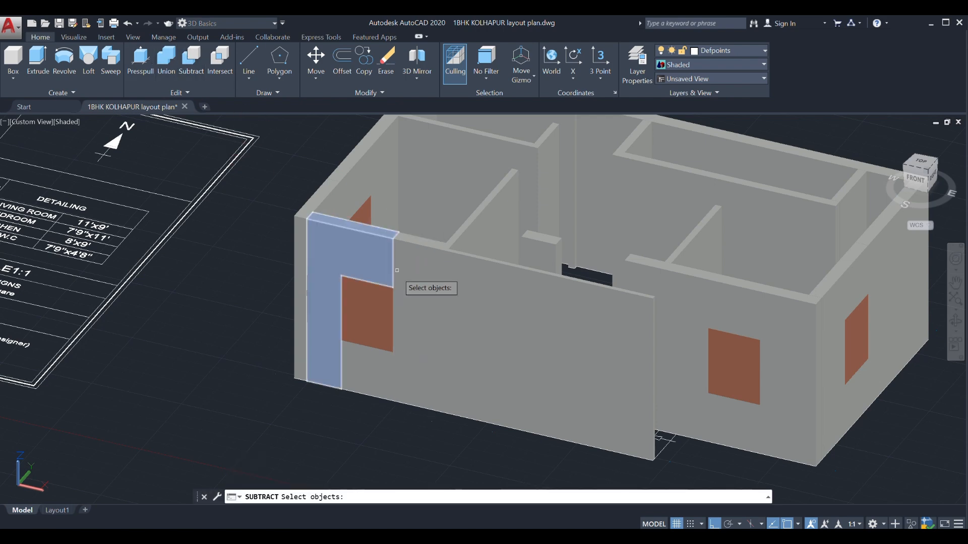
{"action": "left_click", "coordinate": [366, 256]}
{"action": "left_click", "coordinate": [410, 271]}
{"action": "left_click", "coordinate": [351, 362]}
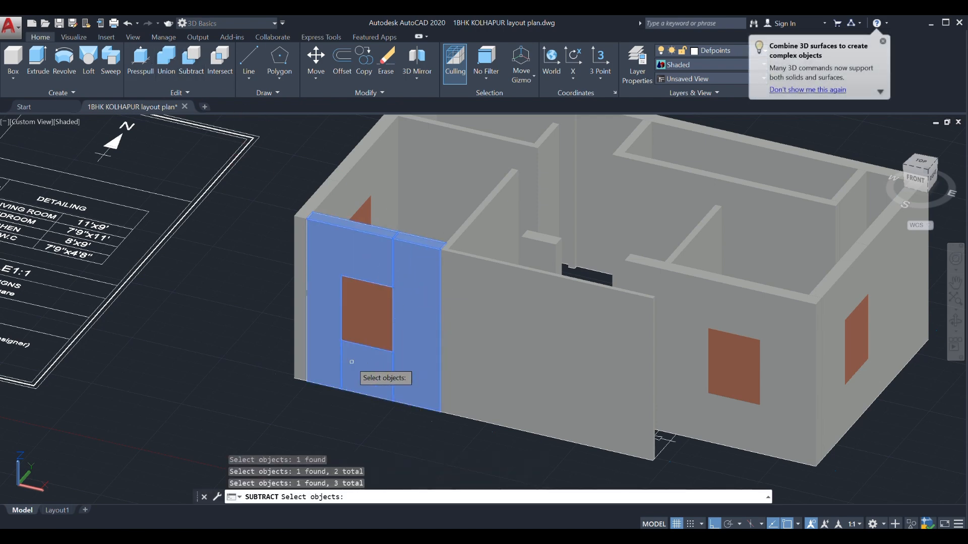
{"action": "key", "text": "Return"}
{"action": "left_click", "coordinate": [388, 306]}
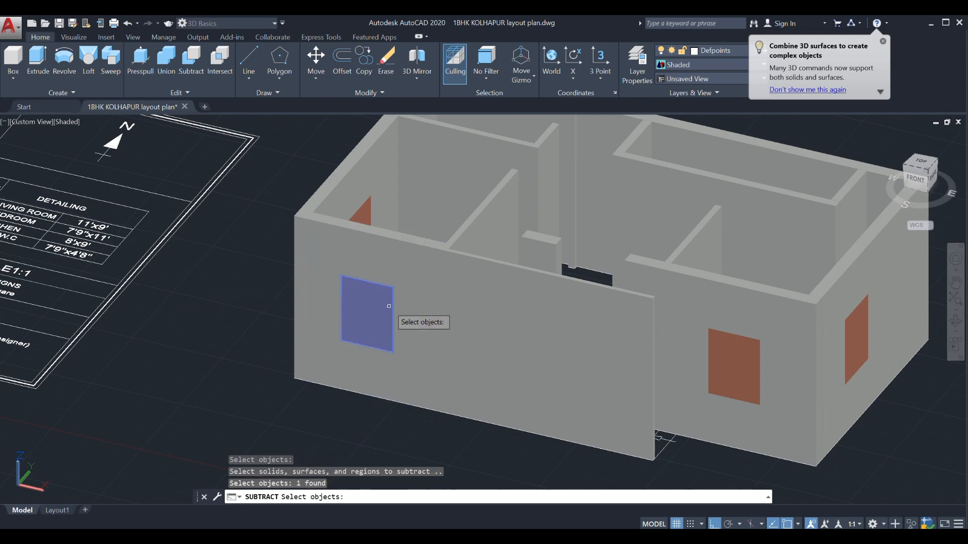
{"action": "key", "text": "Return"}
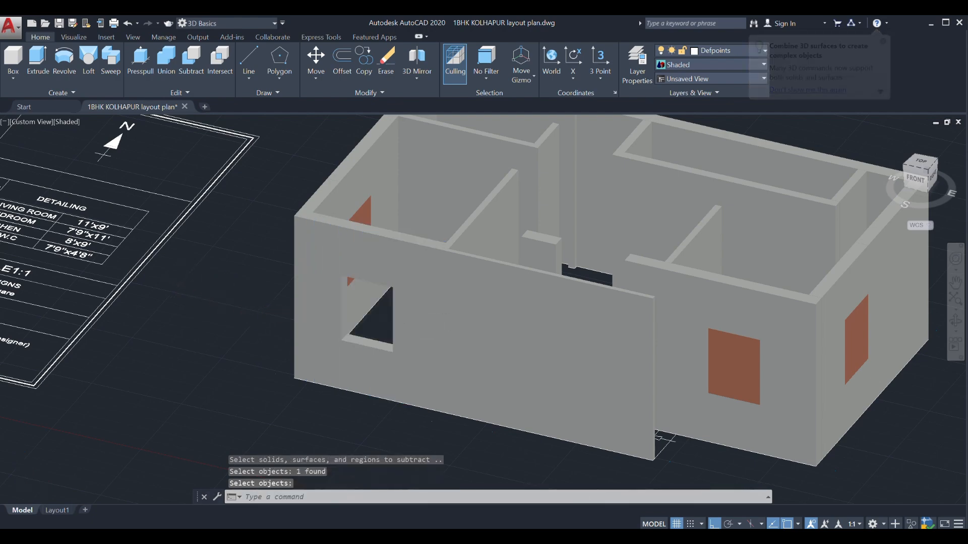
Inspect the cut front window opening and the rest of the model from the front, west and above
{"action": "scroll", "coordinate": [257, 305], "scroll_direction": "down", "scroll_amount": 2}
{"action": "middle_click_drag", "start_coordinate": [257, 305], "coordinate": [268, 353], "text": "shift"}
{"action": "scroll", "coordinate": [273, 327], "scroll_direction": "down", "scroll_amount": 3}
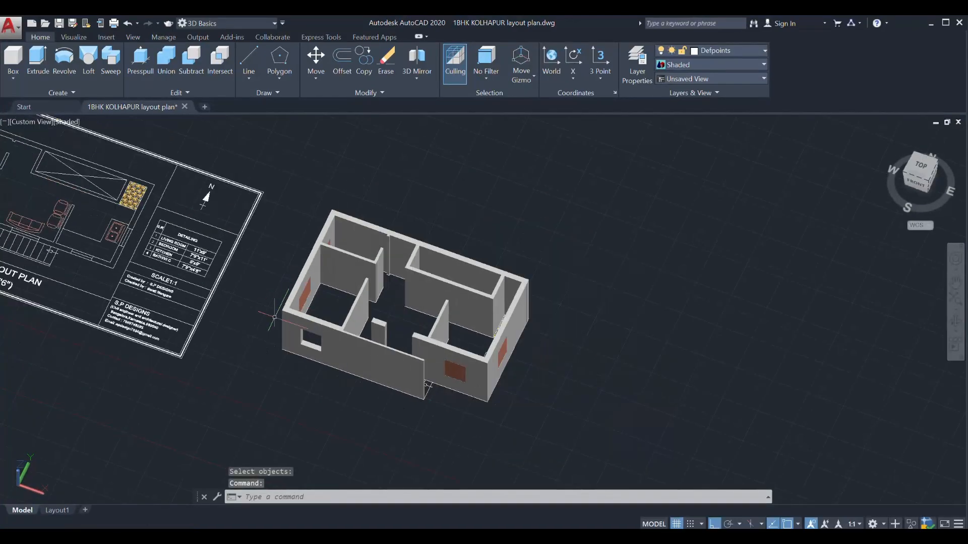
{"action": "middle_click_drag", "start_coordinate": [391, 422], "coordinate": [533, 384], "text": "shift"}
{"action": "key", "text": "Escape"}
{"action": "scroll", "coordinate": [443, 296], "scroll_direction": "down", "scroll_amount": 3}
{"action": "scroll", "coordinate": [433, 287], "scroll_direction": "up", "scroll_amount": 8}
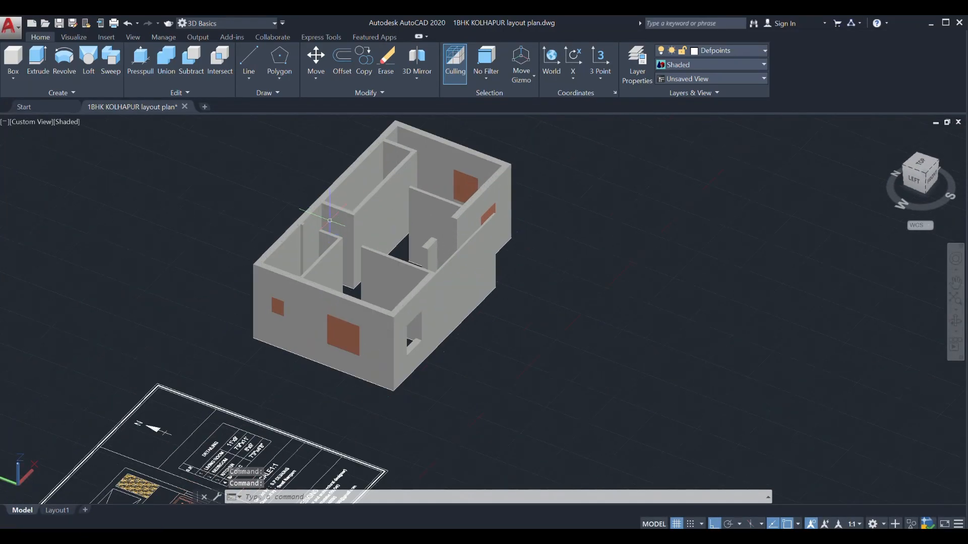
{"action": "scroll", "coordinate": [380, 275], "scroll_direction": "down", "scroll_amount": 4}
{"action": "middle_click_drag", "start_coordinate": [585, 288], "coordinate": [435, 421], "text": "shift"}
{"action": "scroll", "coordinate": [385, 312], "scroll_direction": "down", "scroll_amount": 3}
{"action": "scroll", "coordinate": [378, 321], "scroll_direction": "up", "scroll_amount": 6}
{"action": "scroll", "coordinate": [353, 189], "scroll_direction": "down", "scroll_amount": 4}
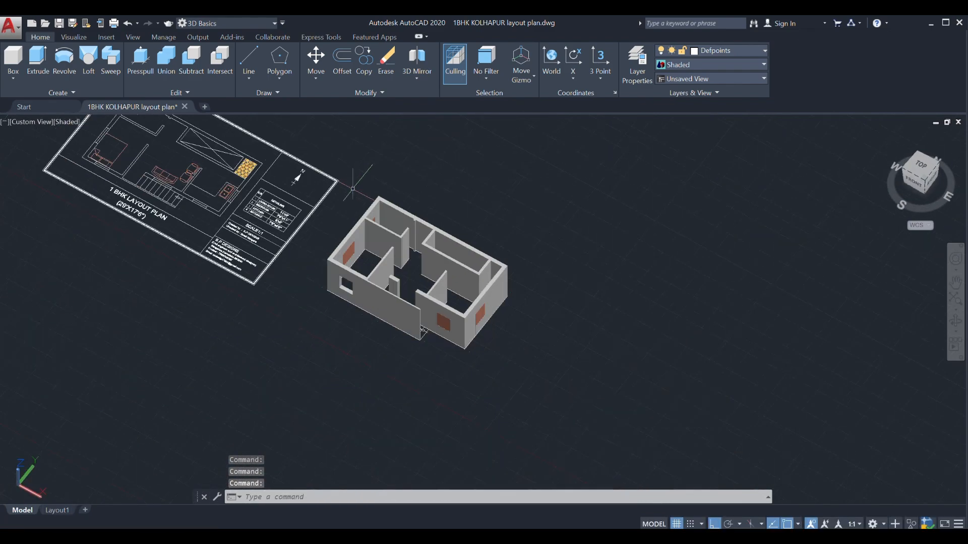
Begin a box for the floor slab and make furniture the current layer
{"action": "left_click", "coordinate": [20, 63]}
{"action": "scroll", "coordinate": [373, 242], "scroll_direction": "up", "scroll_amount": 5}
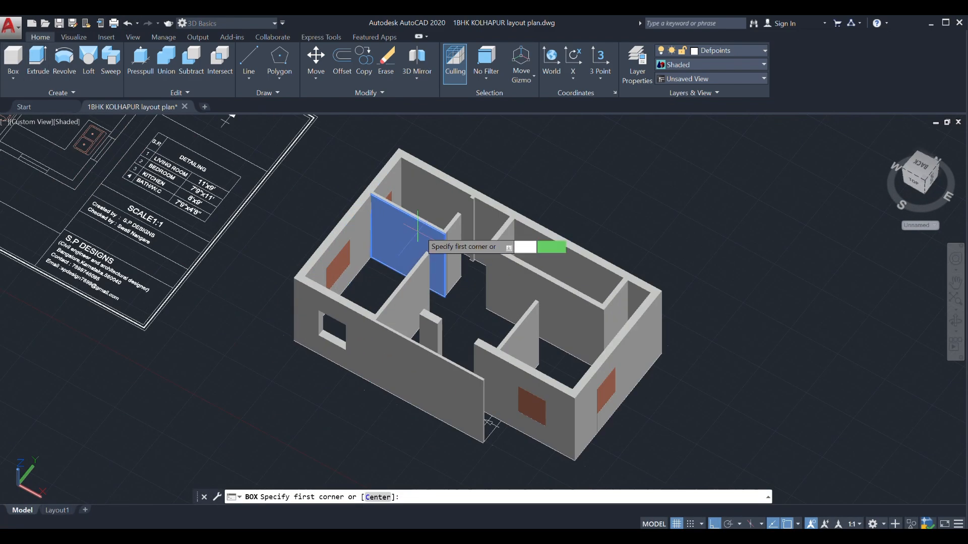
{"action": "middle_click_drag", "start_coordinate": [428, 232], "coordinate": [372, 331], "text": "shift"}
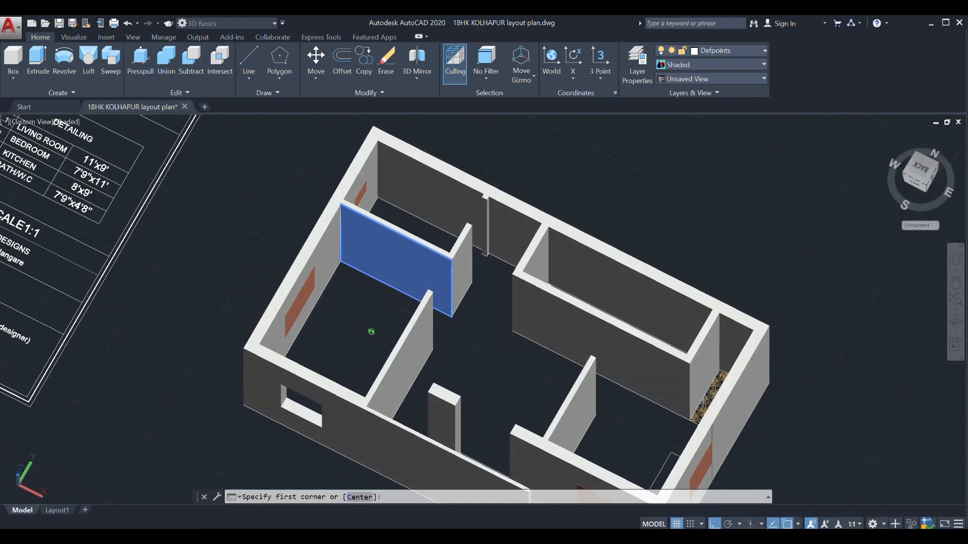
{"action": "left_click", "coordinate": [713, 53]}
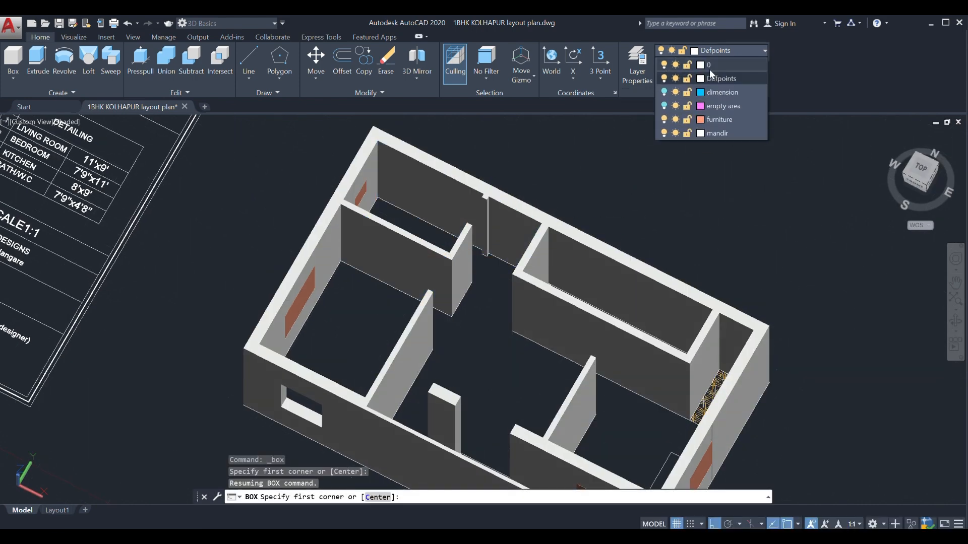
{"action": "left_click", "coordinate": [709, 120]}
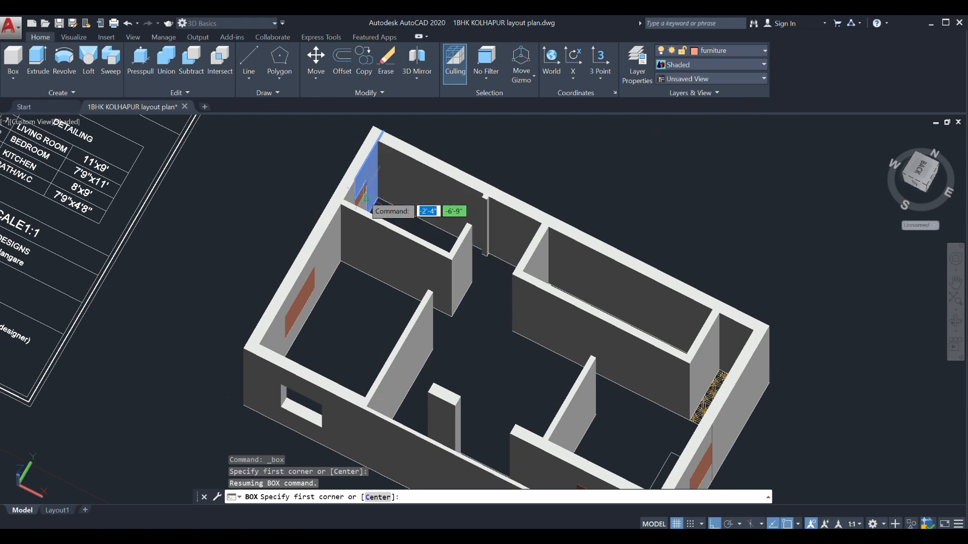
Draw the floor slab as a 28'-3" by 16'-9" box from the inner northwest wall corner to the outer front southeast corner, 3" high
{"action": "left_click", "coordinate": [378, 199]}
{"action": "scroll", "coordinate": [453, 198], "scroll_direction": "down", "scroll_amount": 7}
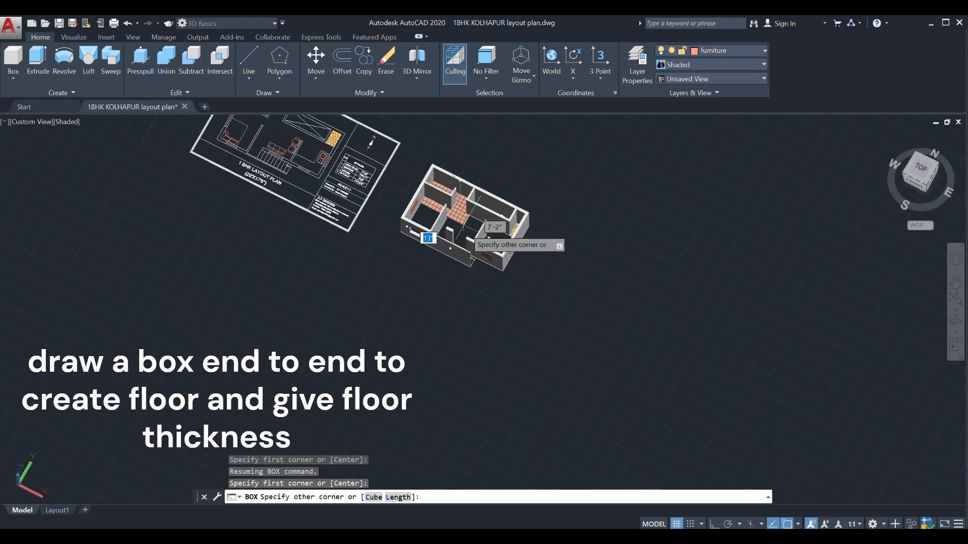
{"action": "scroll", "coordinate": [494, 262], "scroll_direction": "up", "scroll_amount": 10}
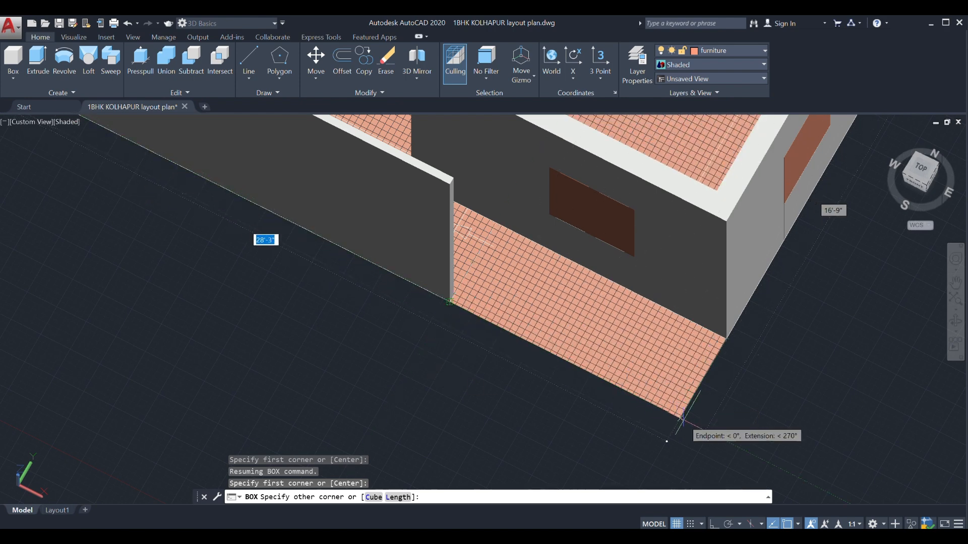
{"action": "left_click", "coordinate": [681, 417]}
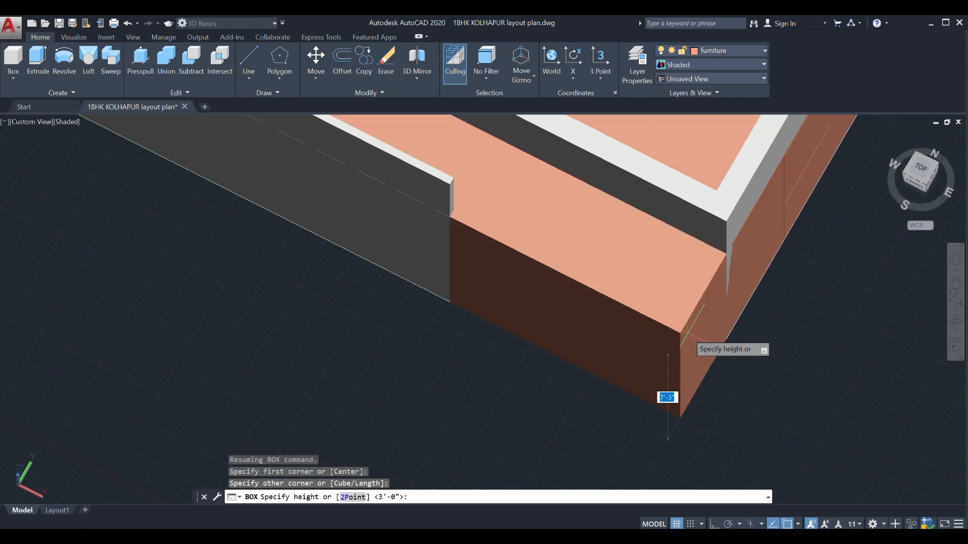
{"action": "type", "text": "3"}
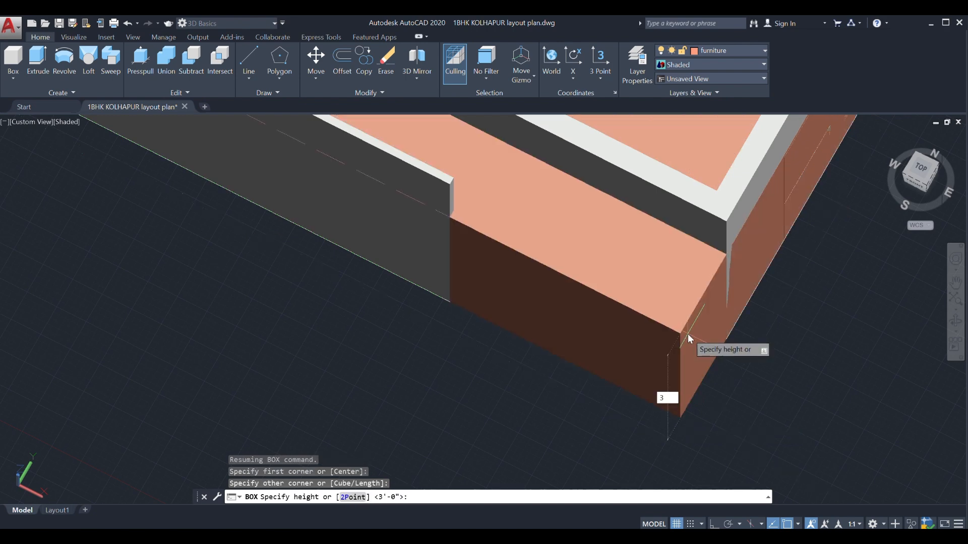
{"action": "type", "text": "\""}
{"action": "key", "text": "Return"}
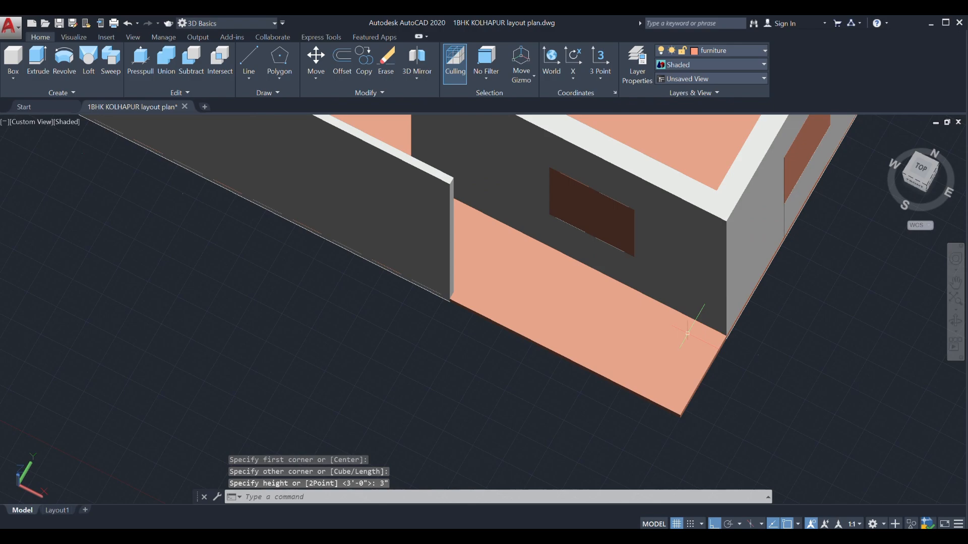
Draw a 29' by 14'-6" ceiling slab box on top of the walls, from the northwest corner to the recessed front wall's east corner, 6" high
{"action": "scroll", "coordinate": [687, 333], "scroll_direction": "down", "scroll_amount": 3}
{"action": "middle_click_drag", "start_coordinate": [620, 425], "coordinate": [705, 373], "text": "shift"}
{"action": "scroll", "coordinate": [522, 398], "scroll_direction": "down", "scroll_amount": 2}
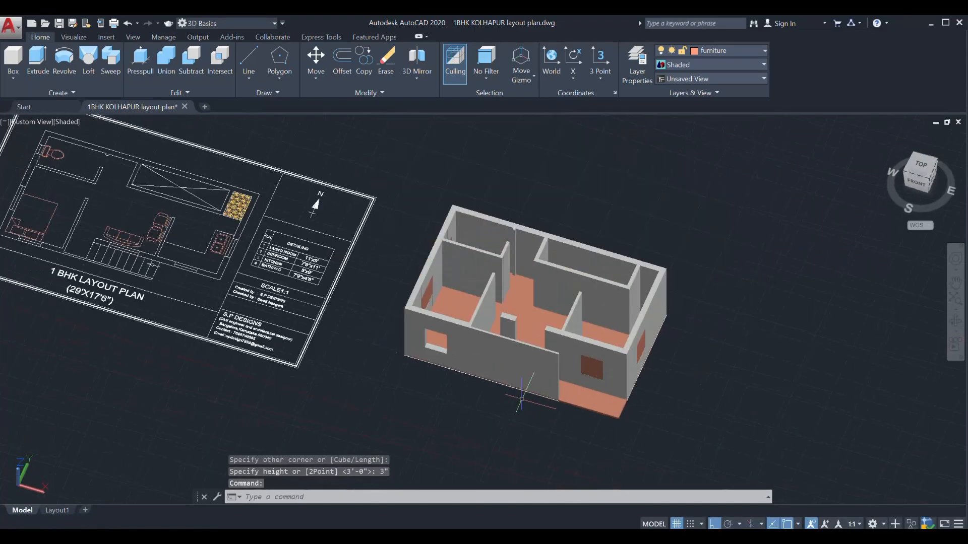
{"action": "left_click", "coordinate": [14, 57]}
{"action": "scroll", "coordinate": [484, 207], "scroll_direction": "up", "scroll_amount": 2}
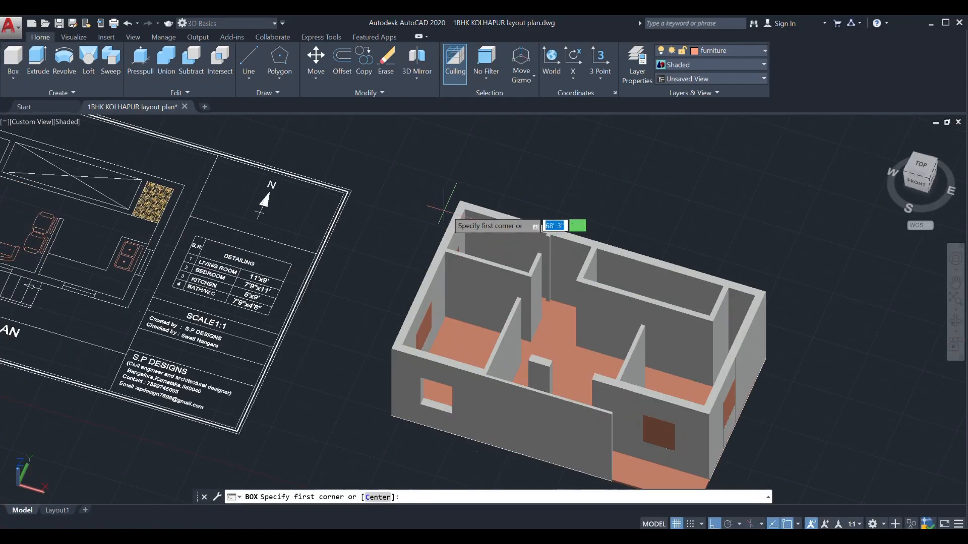
{"action": "left_click", "coordinate": [460, 202]}
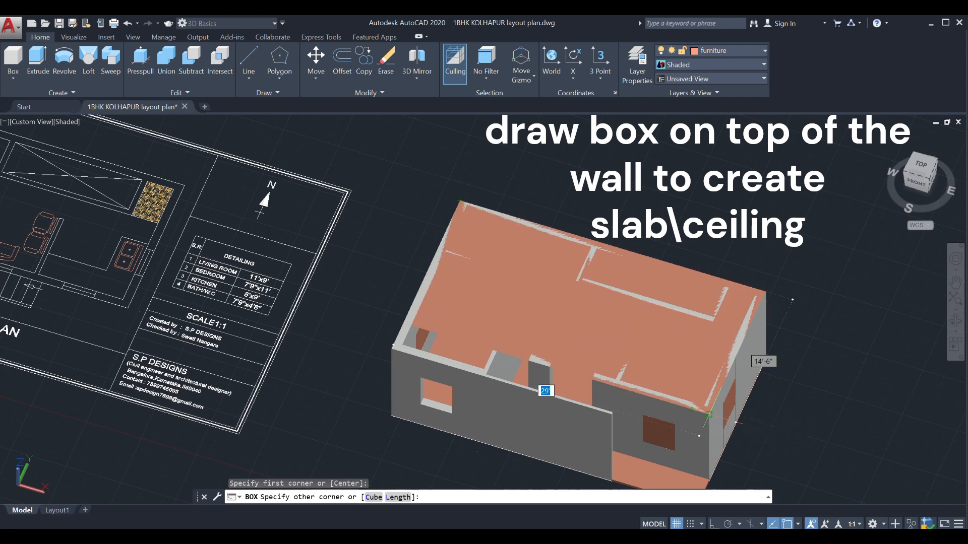
{"action": "left_click", "coordinate": [710, 415]}
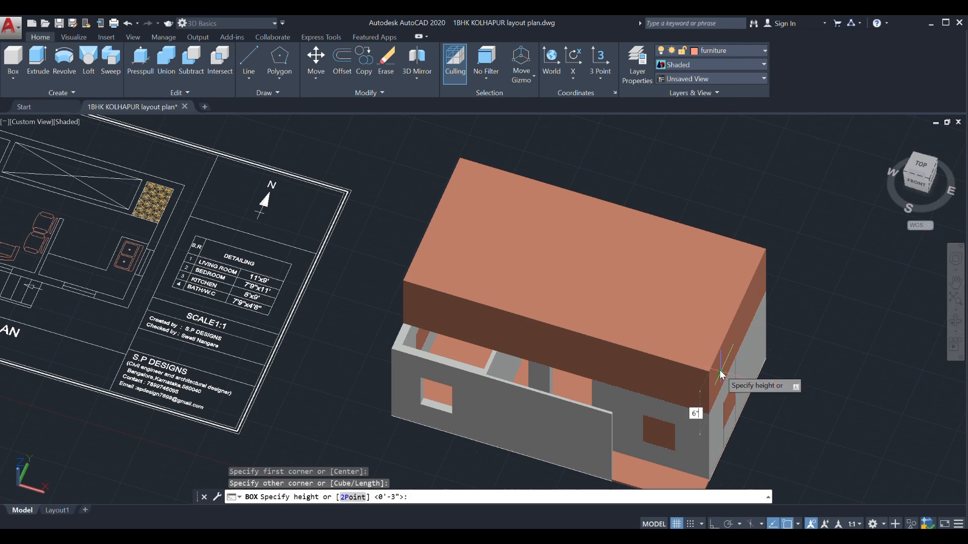
{"action": "key", "text": "Return"}
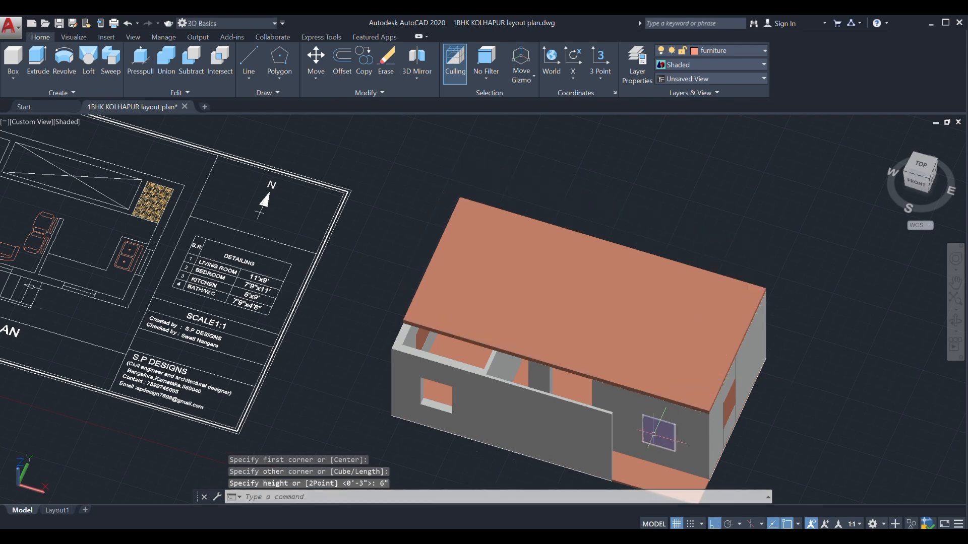
Presspull the ceiling slab's front edge out to the outer corner of the projecting front wall
{"action": "middle_click_drag", "start_coordinate": [654, 433], "coordinate": [655, 373], "text": "shift"}
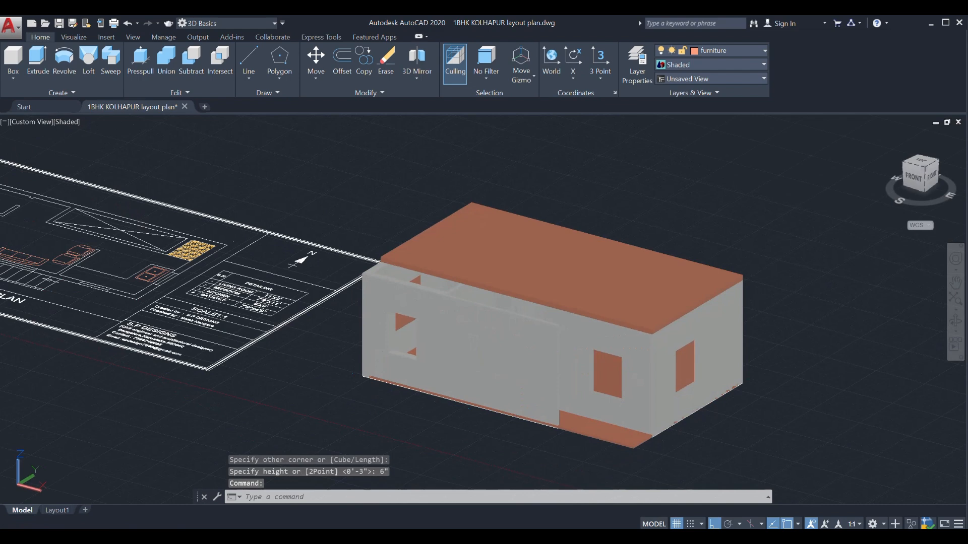
{"action": "scroll", "coordinate": [520, 331], "scroll_direction": "up", "scroll_amount": 2}
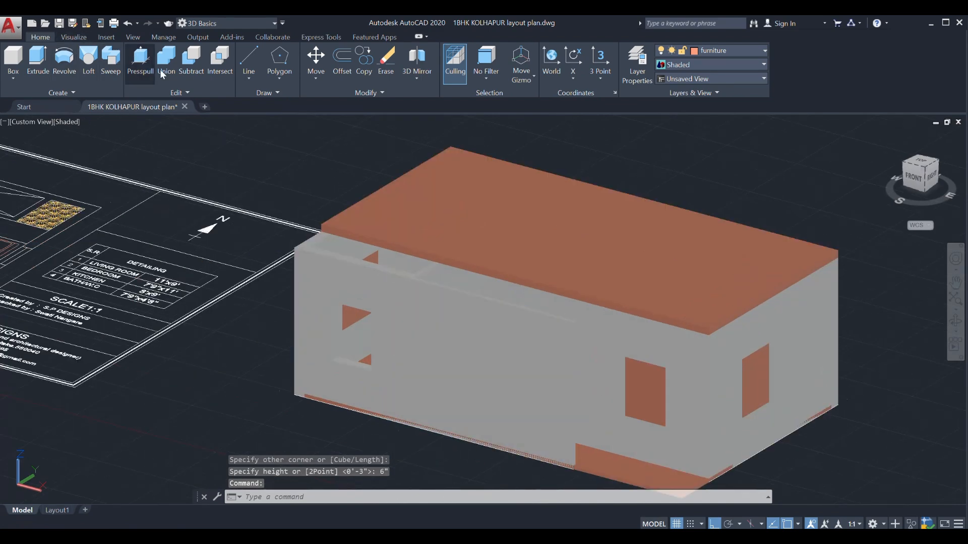
{"action": "left_click", "coordinate": [140, 63]}
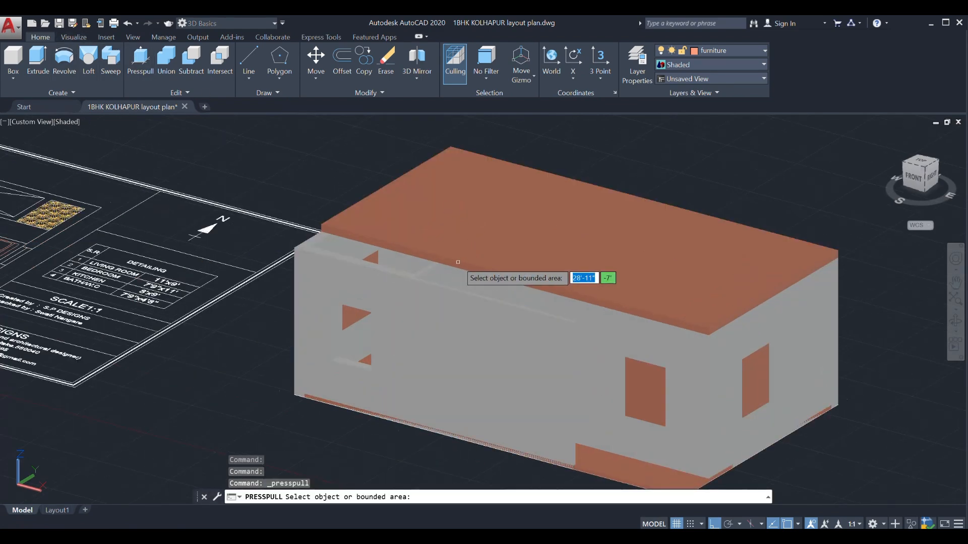
{"action": "middle_click_drag", "start_coordinate": [462, 266], "coordinate": [572, 196], "text": "shift"}
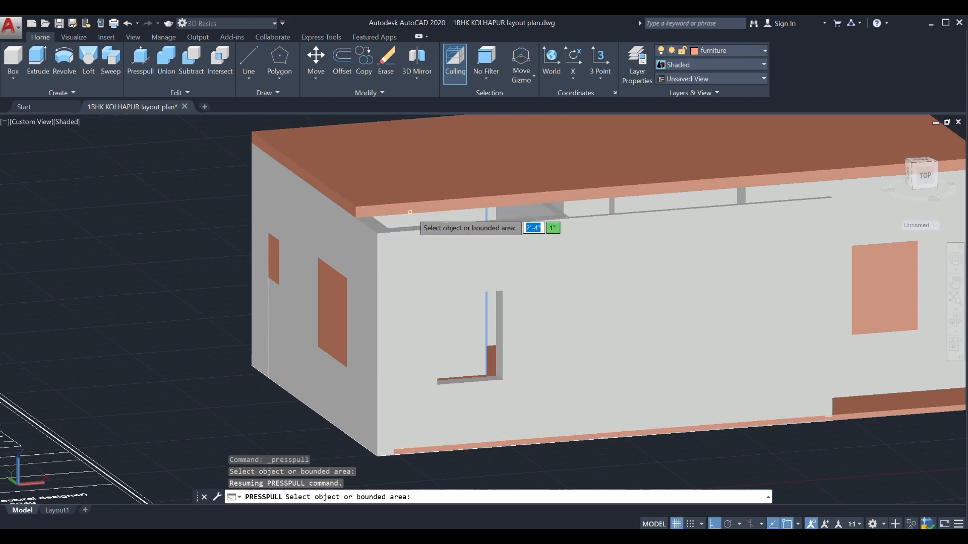
{"action": "scroll", "coordinate": [442, 210], "scroll_direction": "up", "scroll_amount": 2}
{"action": "left_click", "coordinate": [440, 208]}
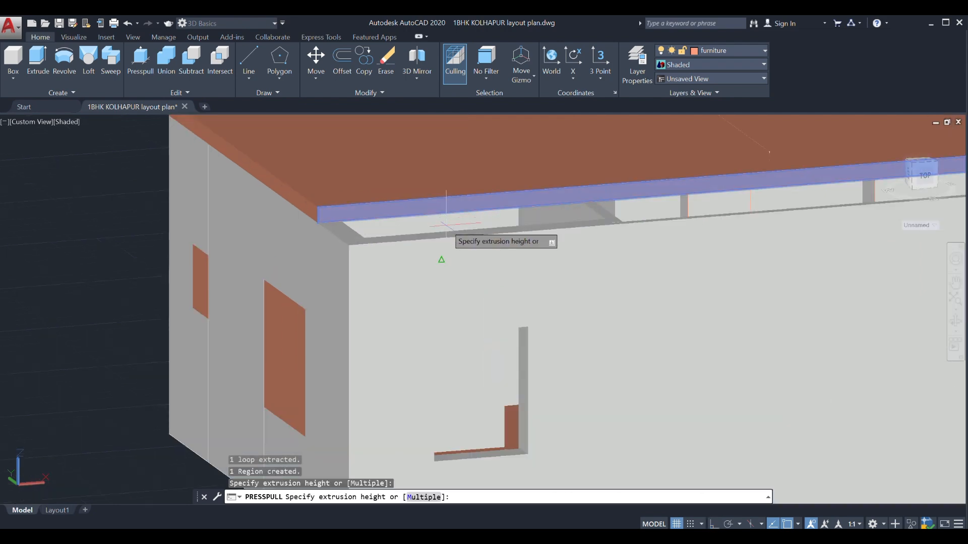
{"action": "left_click", "coordinate": [348, 245]}
{"action": "scroll", "coordinate": [298, 238], "scroll_direction": "down", "scroll_amount": 4}
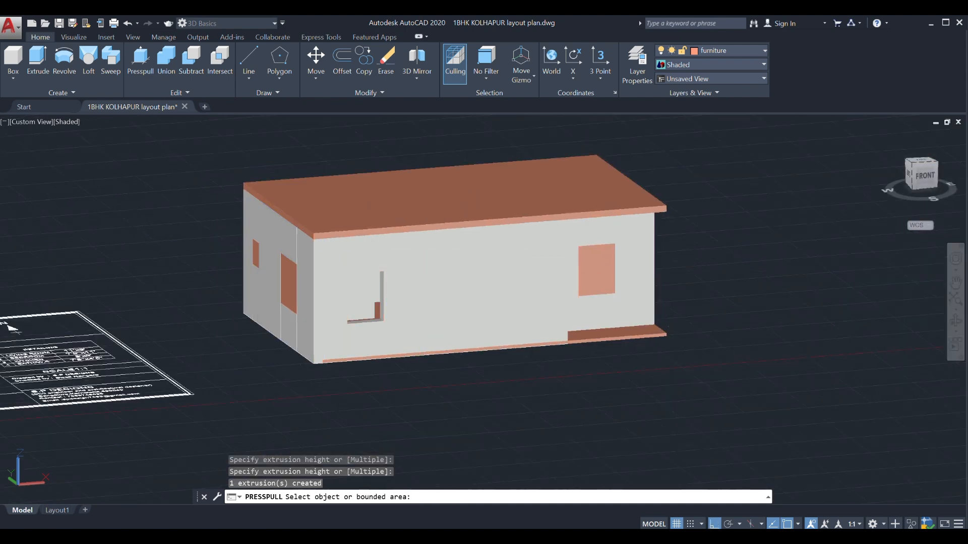
{"action": "key", "text": "Return"}
Inspect the roofed house from the front and in SW Isometric view, checking the walls, slabs and window openings
{"action": "middle_click_drag", "start_coordinate": [707, 279], "coordinate": [655, 299], "text": "shift"}
{"action": "left_click", "coordinate": [49, 121]}
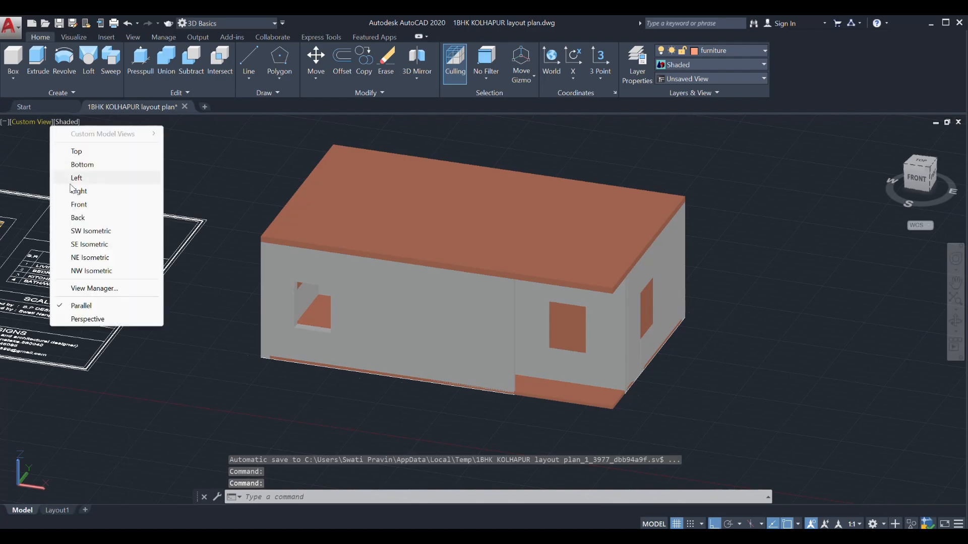
{"action": "left_click", "coordinate": [82, 233]}
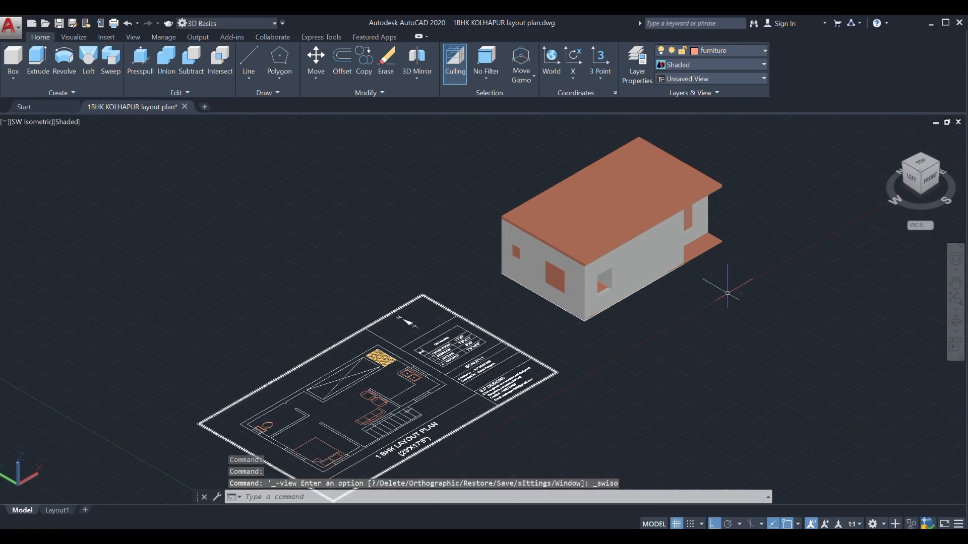
{"action": "scroll", "coordinate": [756, 294], "scroll_direction": "up", "scroll_amount": 3}
{"action": "middle_click_drag", "start_coordinate": [756, 295], "coordinate": [491, 277], "text": "shift"}
{"action": "scroll", "coordinate": [503, 276], "scroll_direction": "up", "scroll_amount": 5}
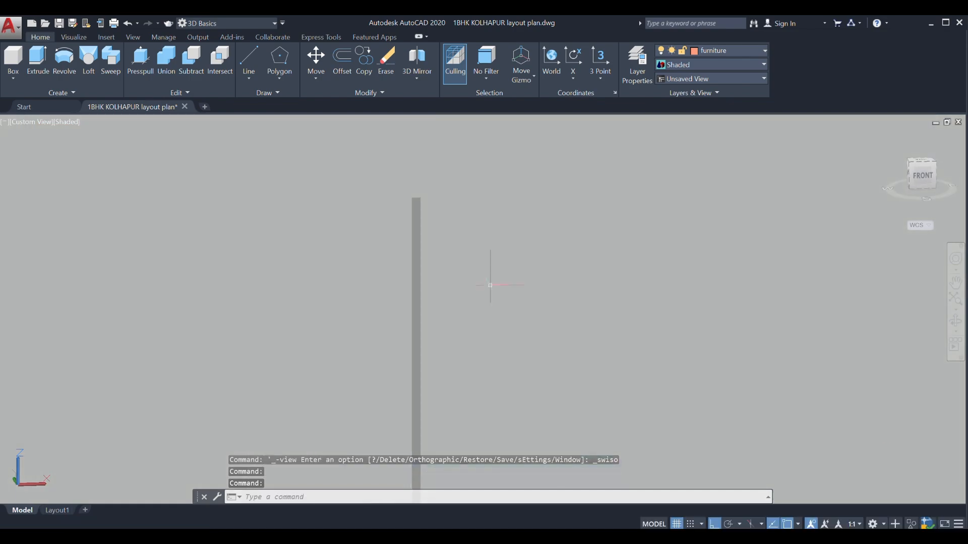
{"action": "scroll", "coordinate": [457, 263], "scroll_direction": "down", "scroll_amount": 5}
{"action": "scroll", "coordinate": [456, 264], "scroll_direction": "down", "scroll_amount": 3}
{"action": "middle_click_drag", "start_coordinate": [756, 313], "coordinate": [697, 353], "text": "shift"}
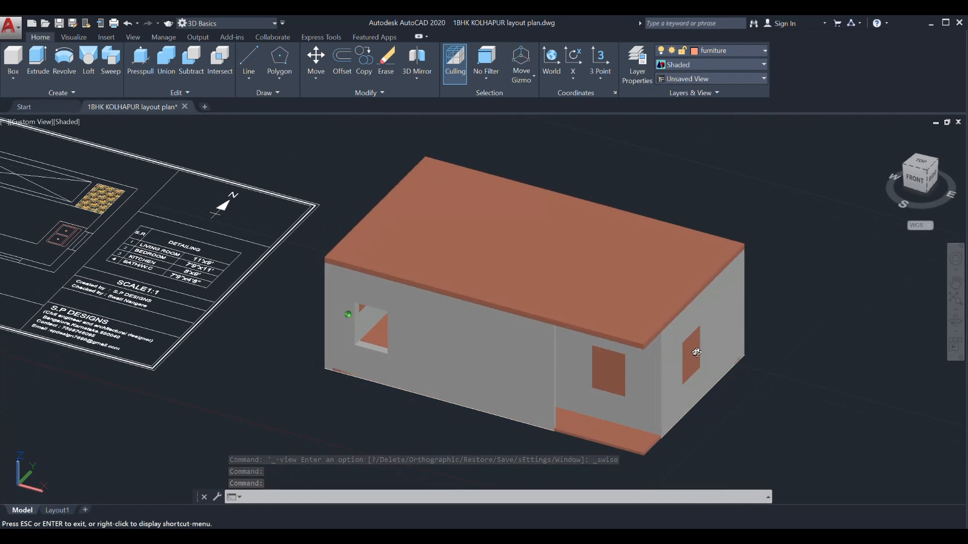
{"action": "scroll", "coordinate": [521, 287], "scroll_direction": "down", "scroll_amount": 2}
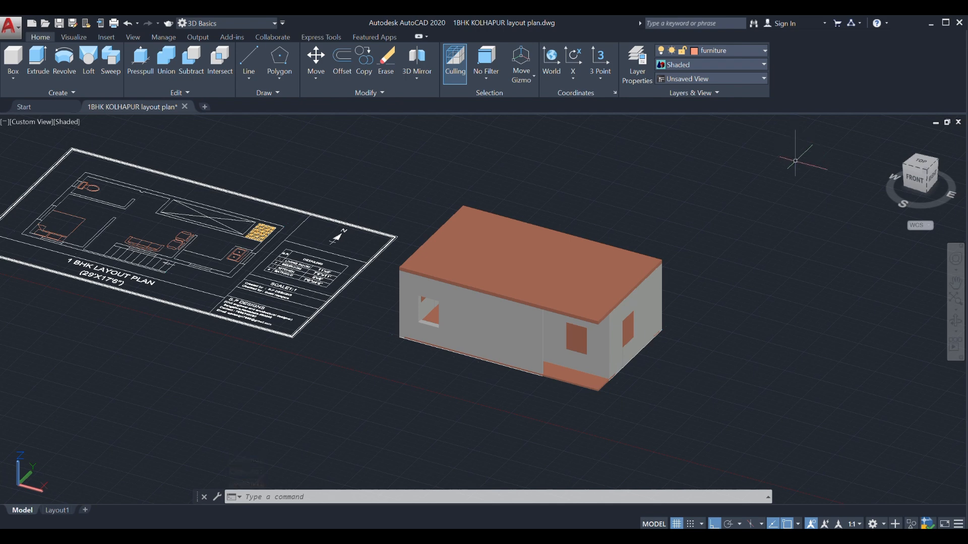
Copy the whole 3D house vertically, from its bottom northeast corner to the ceiling slab corner directly above, to add a second storey
{"action": "left_click_drag", "start_coordinate": [773, 166], "coordinate": [692, 243]}
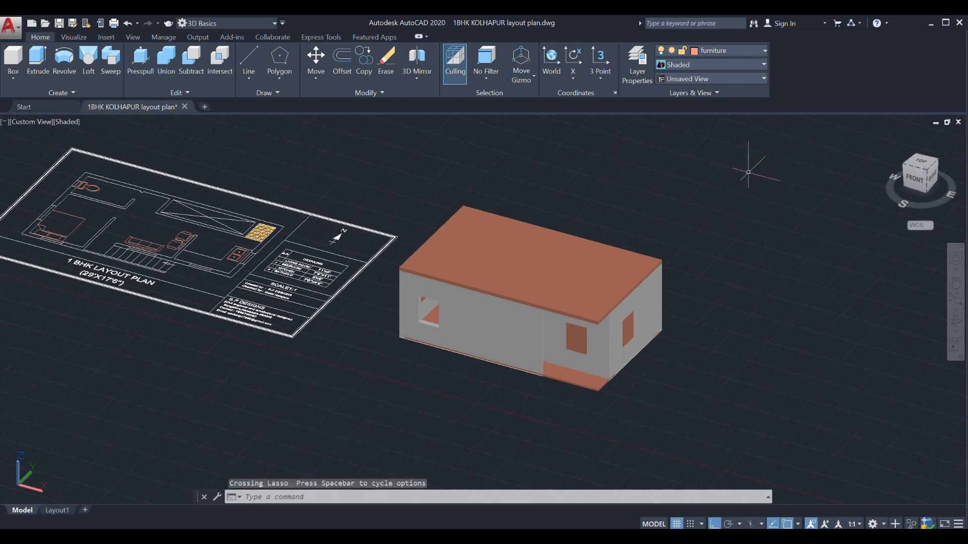
{"action": "left_click", "coordinate": [756, 162]}
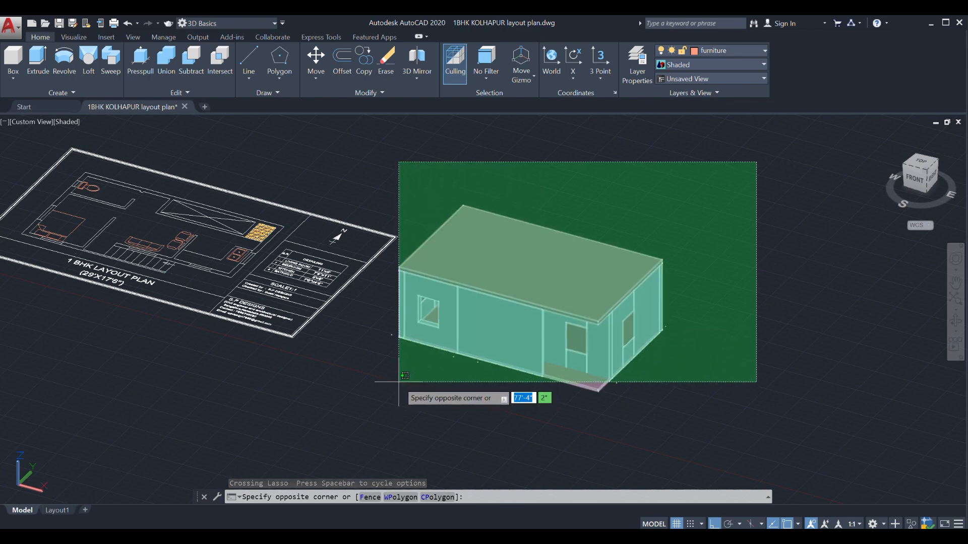
{"action": "scroll", "coordinate": [403, 379], "scroll_direction": "up", "scroll_amount": 2}
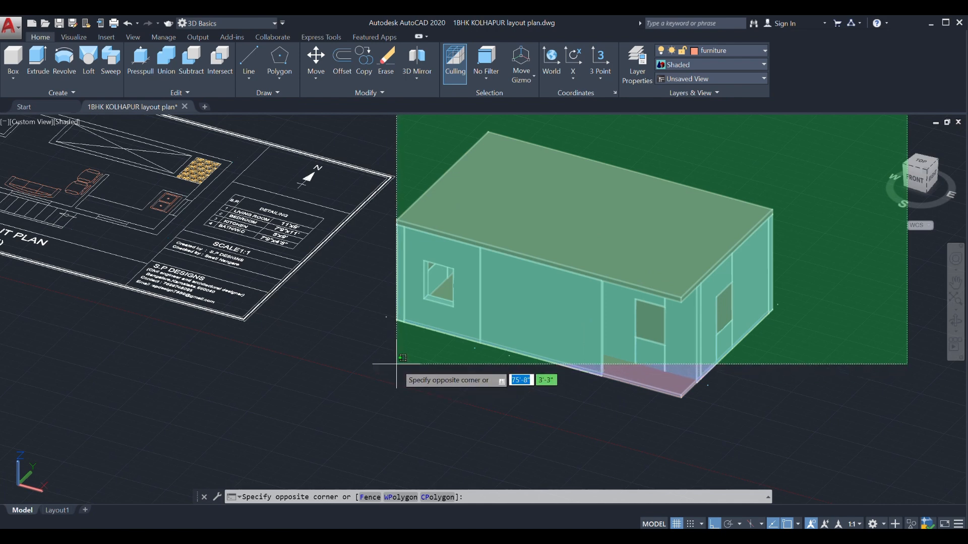
{"action": "left_click", "coordinate": [397, 364]}
{"action": "scroll", "coordinate": [455, 347], "scroll_direction": "down", "scroll_amount": 2}
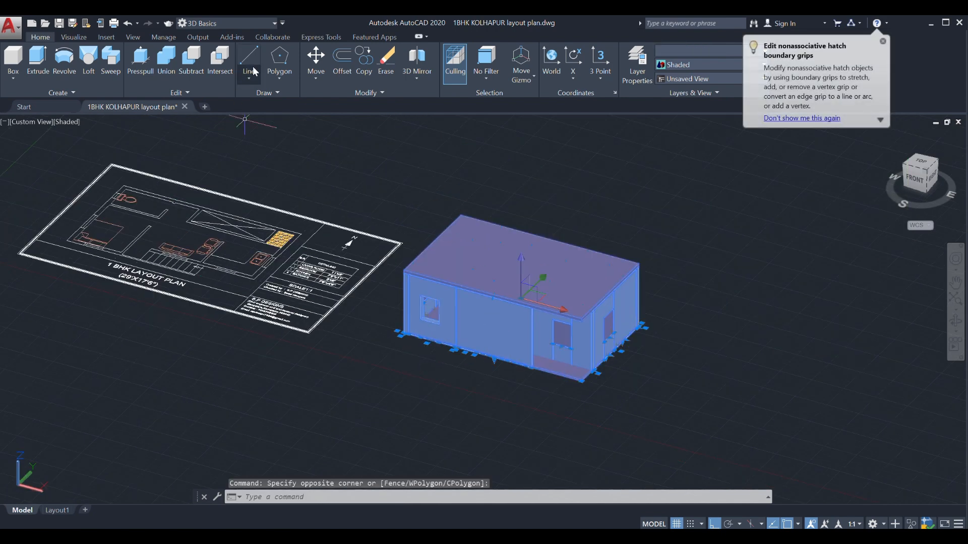
{"action": "left_click", "coordinate": [364, 60]}
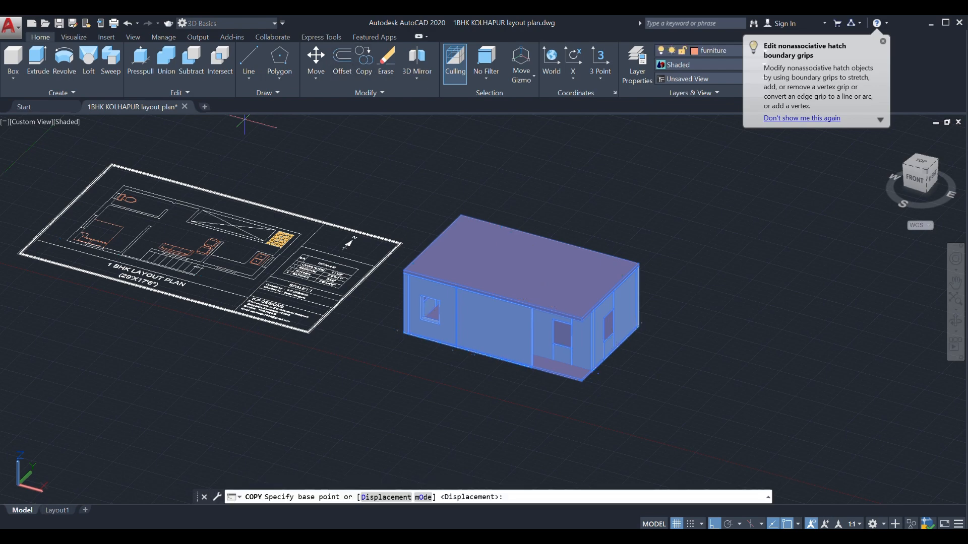
{"action": "scroll", "coordinate": [633, 318], "scroll_direction": "up", "scroll_amount": 4}
{"action": "left_click", "coordinate": [630, 311]}
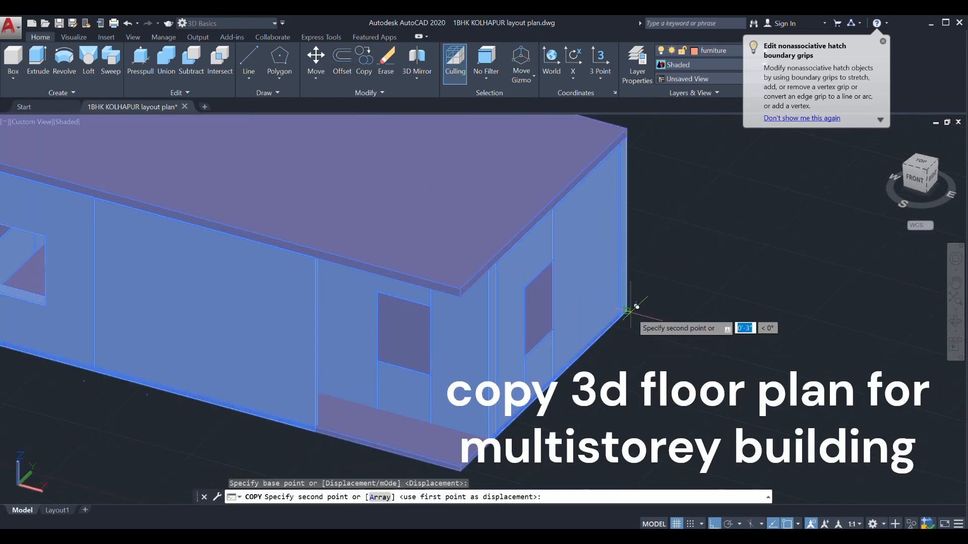
{"action": "scroll", "coordinate": [622, 273], "scroll_direction": "down", "scroll_amount": 3}
{"action": "scroll", "coordinate": [621, 194], "scroll_direction": "up", "scroll_amount": 2}
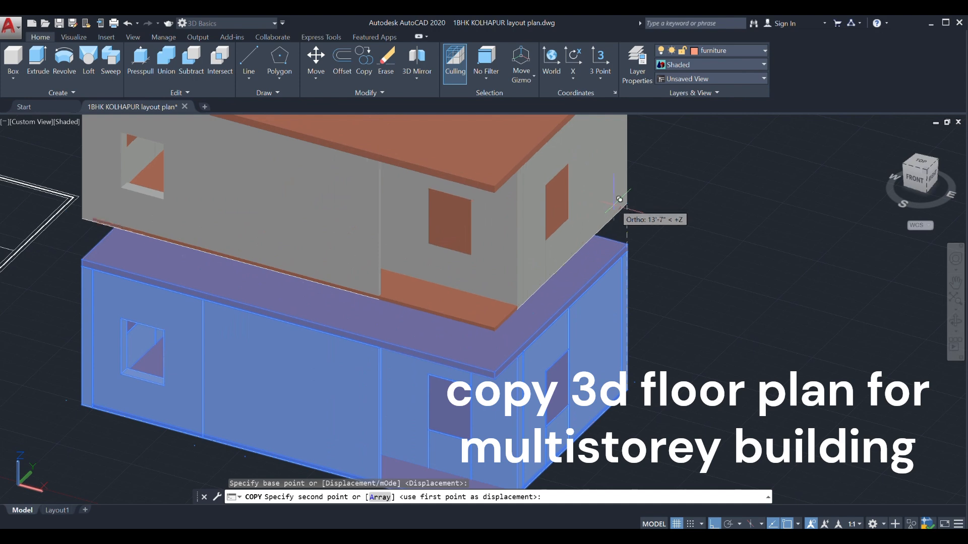
{"action": "scroll", "coordinate": [612, 234], "scroll_direction": "up", "scroll_amount": 3}
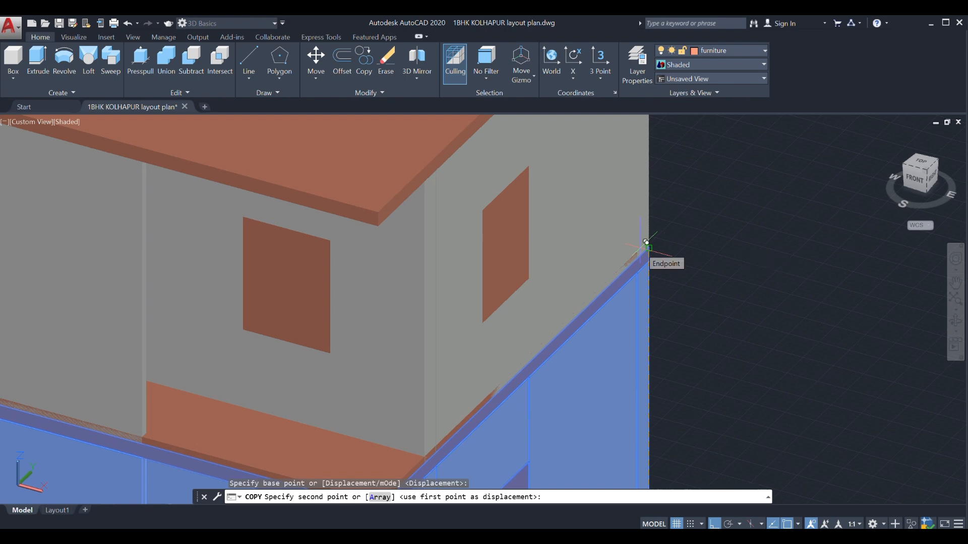
{"action": "scroll", "coordinate": [647, 242], "scroll_direction": "down", "scroll_amount": 3}
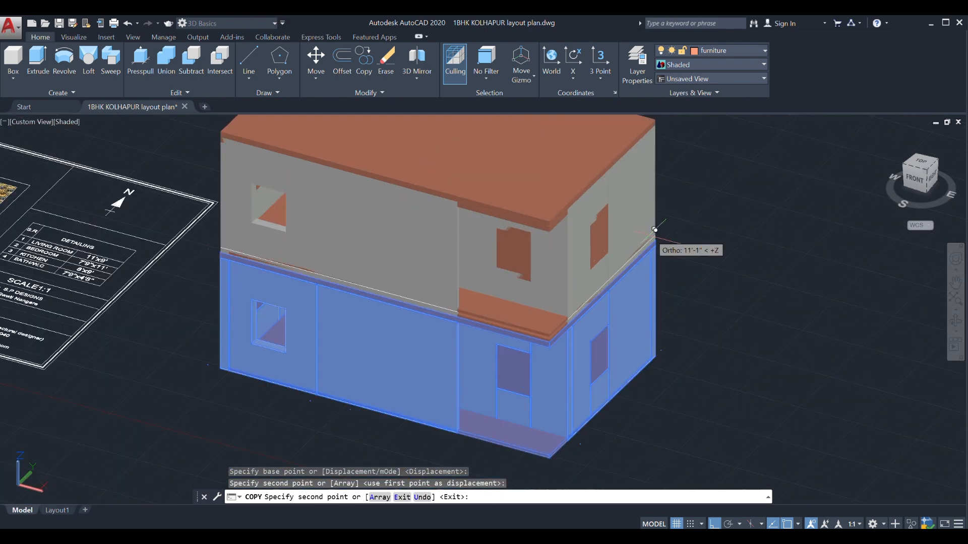
{"action": "left_click", "coordinate": [603, 256]}
{"action": "key", "text": "Escape"}
{"action": "scroll", "coordinate": [588, 378], "scroll_direction": "down", "scroll_amount": 2}
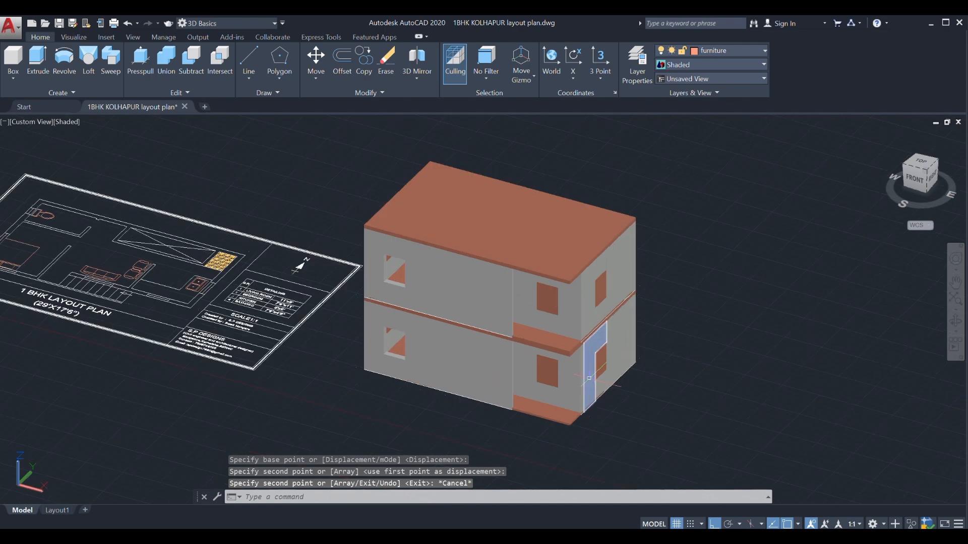
Inspect the two-storey building from the southeast, checking the stacked walls, slabs and window openings up close and as a whole
{"action": "middle_click_drag", "start_coordinate": [663, 415], "coordinate": [626, 371], "text": "shift"}
{"action": "scroll", "coordinate": [626, 371], "scroll_direction": "up", "scroll_amount": 3}
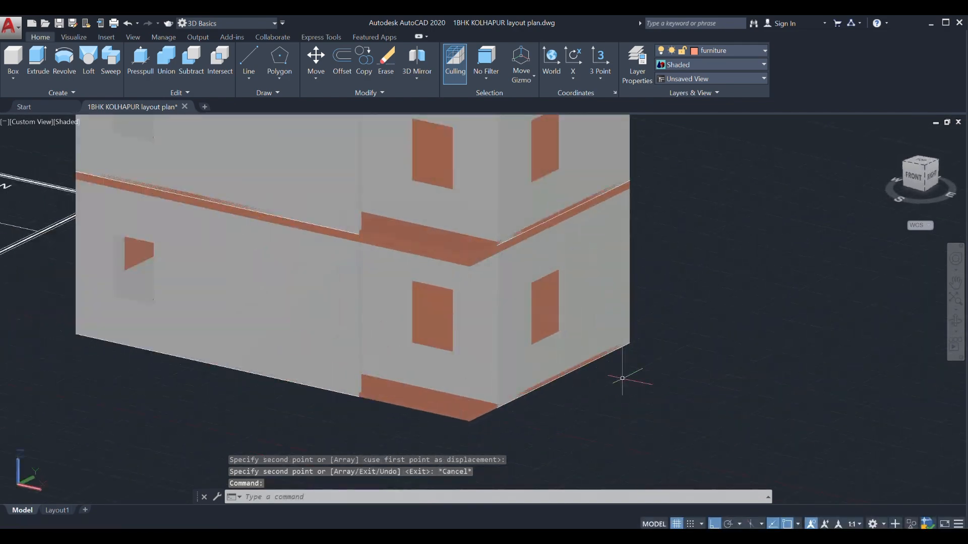
{"action": "scroll", "coordinate": [627, 372], "scroll_direction": "down", "scroll_amount": 3}
{"action": "middle_click_drag", "start_coordinate": [676, 395], "coordinate": [665, 420], "text": "shift"}
{"action": "key", "text": "Escape"}
{"action": "scroll", "coordinate": [633, 378], "scroll_direction": "up", "scroll_amount": 2}
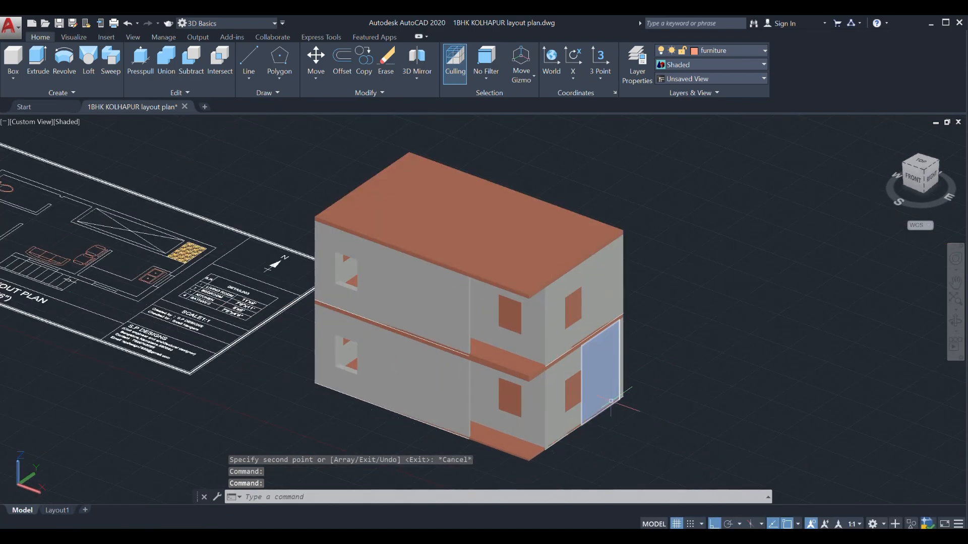
{"action": "scroll", "coordinate": [715, 381], "scroll_direction": "down", "scroll_amount": 3}
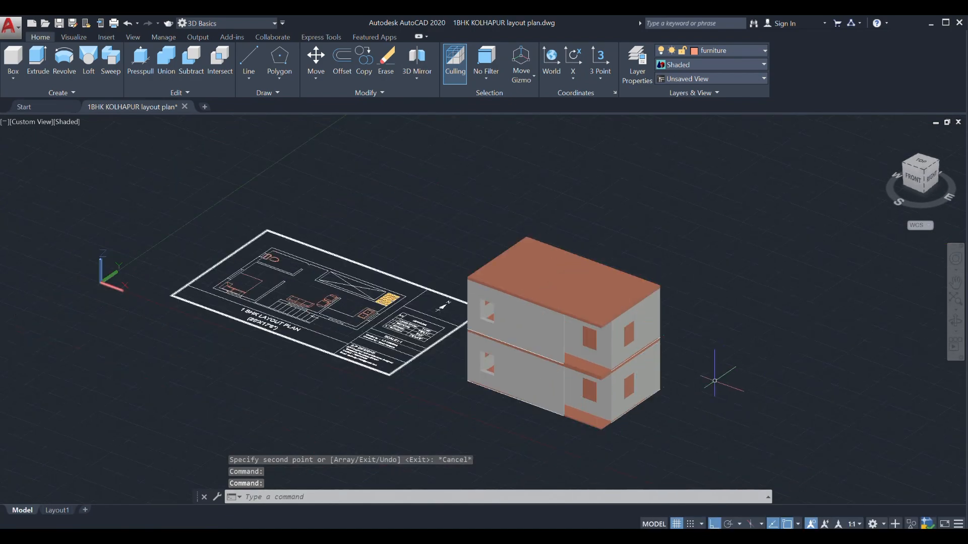
Examine the shaded two-storey building in the Top view and in the Front view
{"action": "left_click", "coordinate": [31, 123]}
{"action": "left_click", "coordinate": [44, 151]}
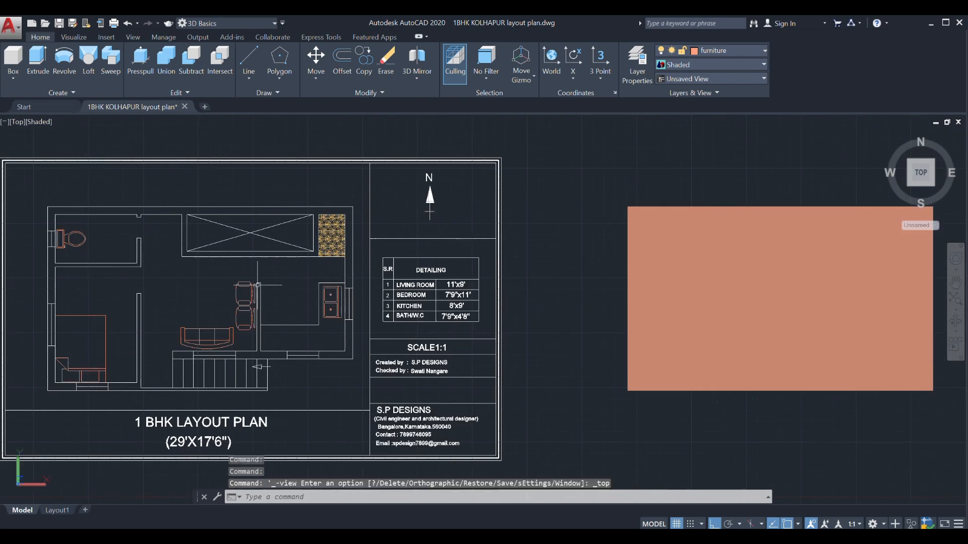
{"action": "left_click", "coordinate": [16, 122]}
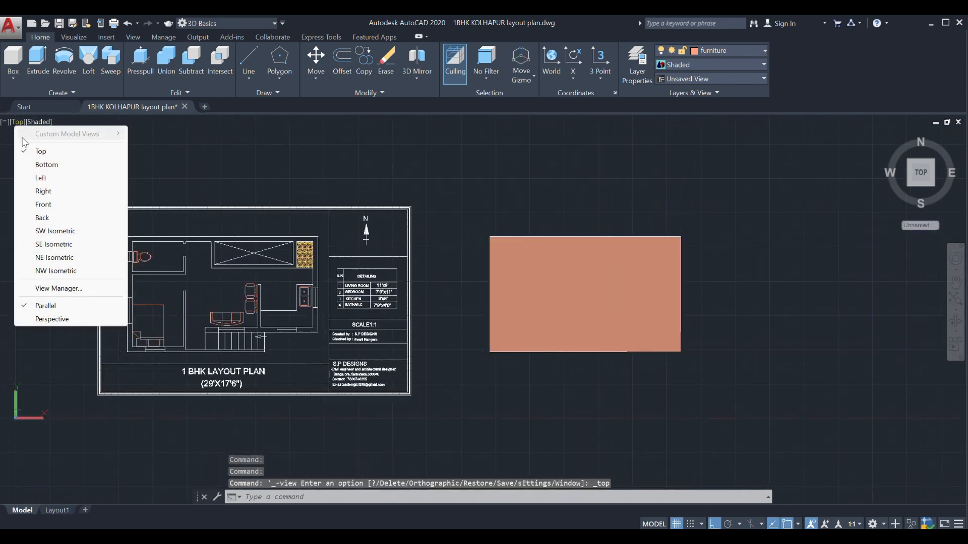
{"action": "left_click", "coordinate": [43, 204]}
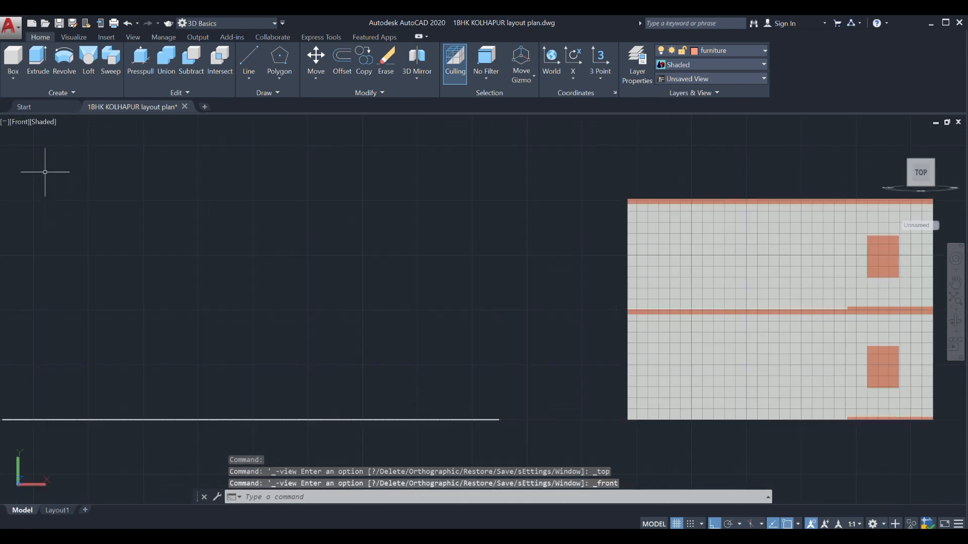
Display the building in the 2D Wireframe visual style and examine its front and left elevations
{"action": "left_click", "coordinate": [44, 123]}
{"action": "left_click", "coordinate": [66, 147]}
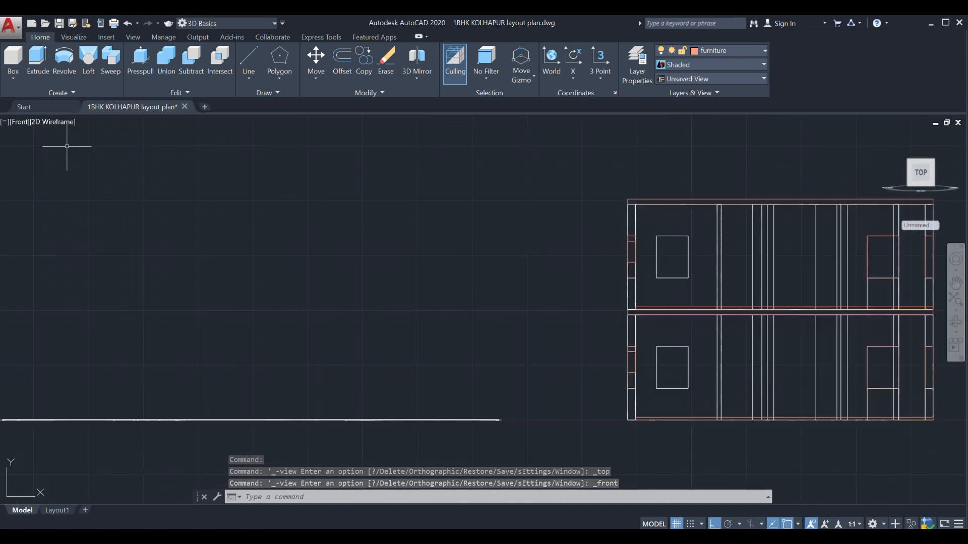
{"action": "scroll", "coordinate": [59, 196], "scroll_direction": "down", "scroll_amount": 2}
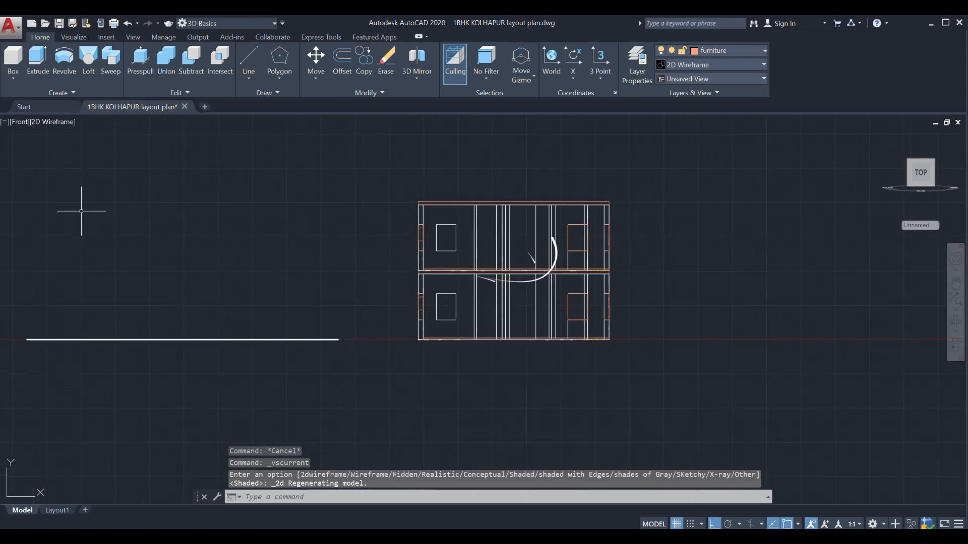
{"action": "left_click", "coordinate": [19, 122]}
{"action": "left_click", "coordinate": [43, 178]}
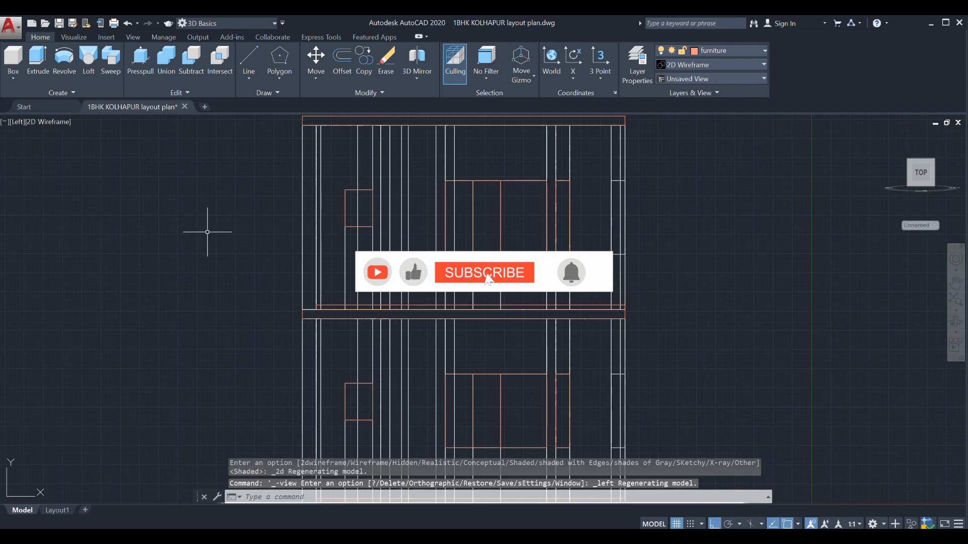
{"action": "scroll", "coordinate": [209, 234], "scroll_direction": "down", "scroll_amount": 2}
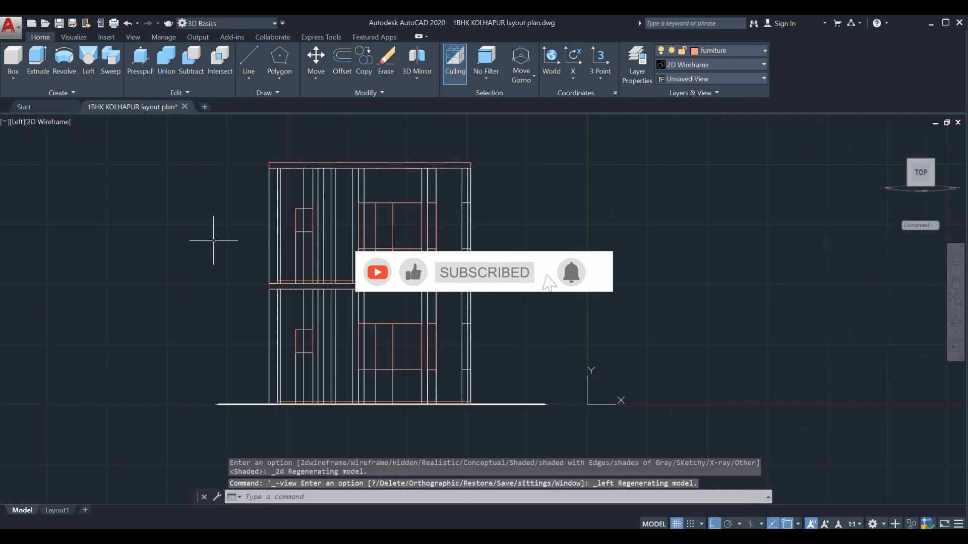
Examine the wireframe building in the Right, Bottom, Top and Front views
{"action": "left_click", "coordinate": [16, 122]}
{"action": "left_click", "coordinate": [38, 190]}
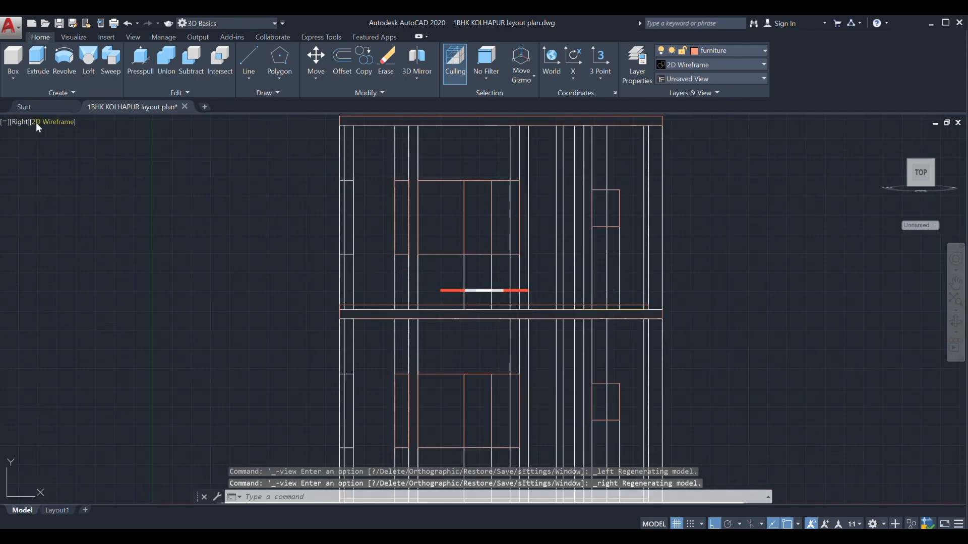
{"action": "left_click", "coordinate": [19, 122]}
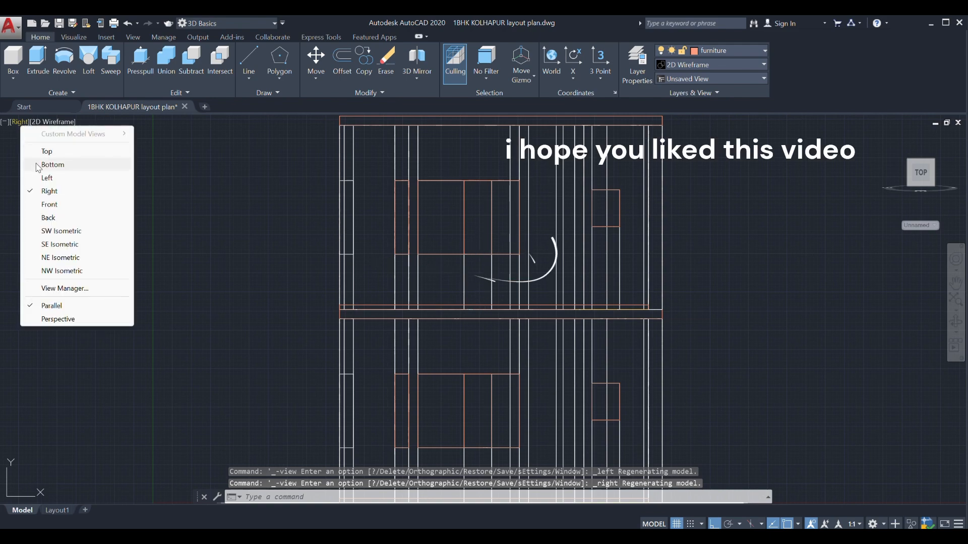
{"action": "left_click", "coordinate": [38, 166]}
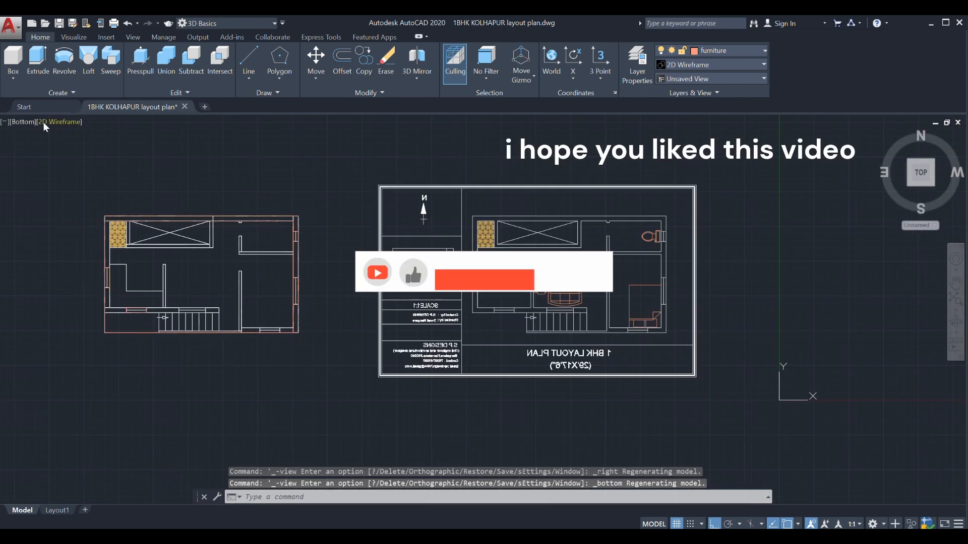
{"action": "left_click", "coordinate": [23, 121]}
{"action": "left_click", "coordinate": [36, 151]}
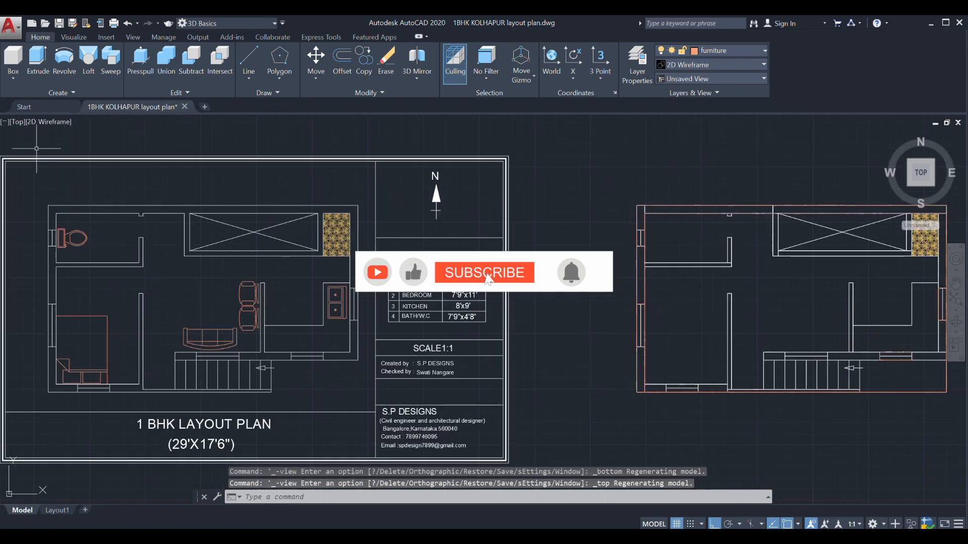
{"action": "left_click", "coordinate": [18, 121]}
{"action": "left_click", "coordinate": [45, 203]}
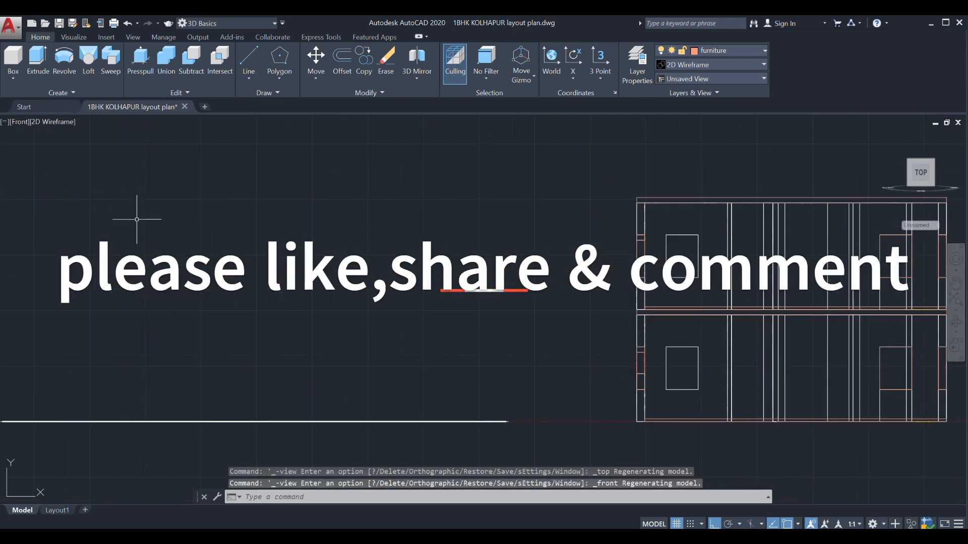
{"action": "scroll", "coordinate": [192, 229], "scroll_direction": "down", "scroll_amount": 2}
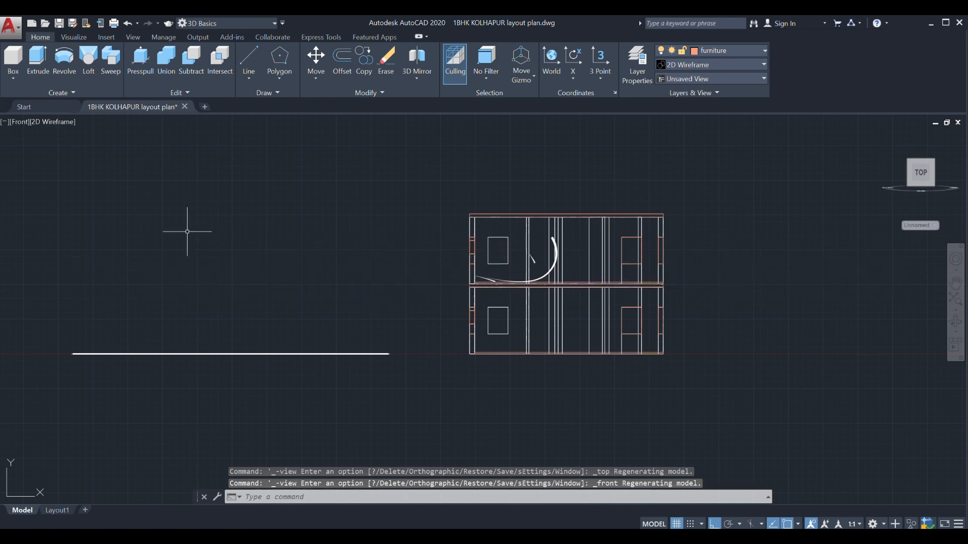
Apply the Realistic visual style and show the two-storey building in SW Isometric view, orbited slightly beside the layout plan
{"action": "left_click", "coordinate": [50, 121]}
{"action": "left_click", "coordinate": [66, 190]}
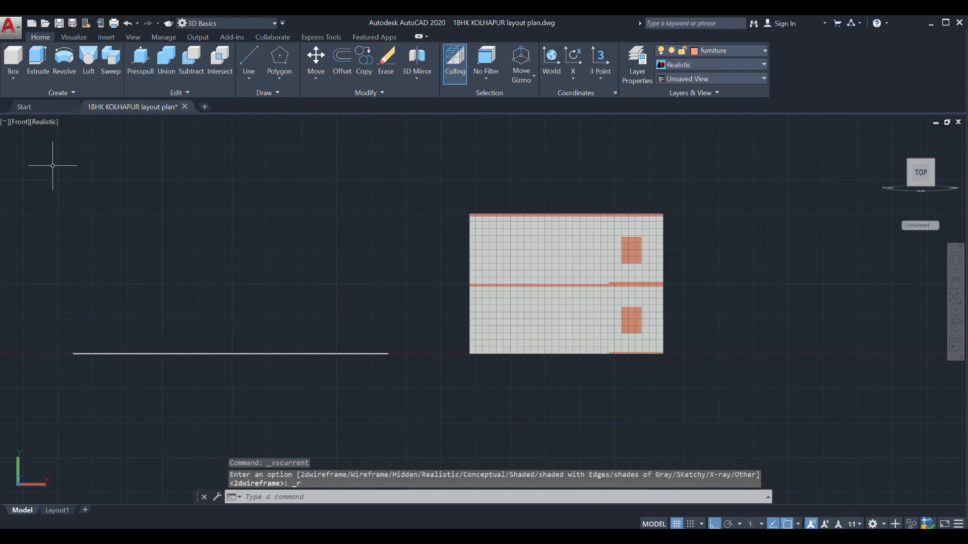
{"action": "left_click", "coordinate": [20, 122]}
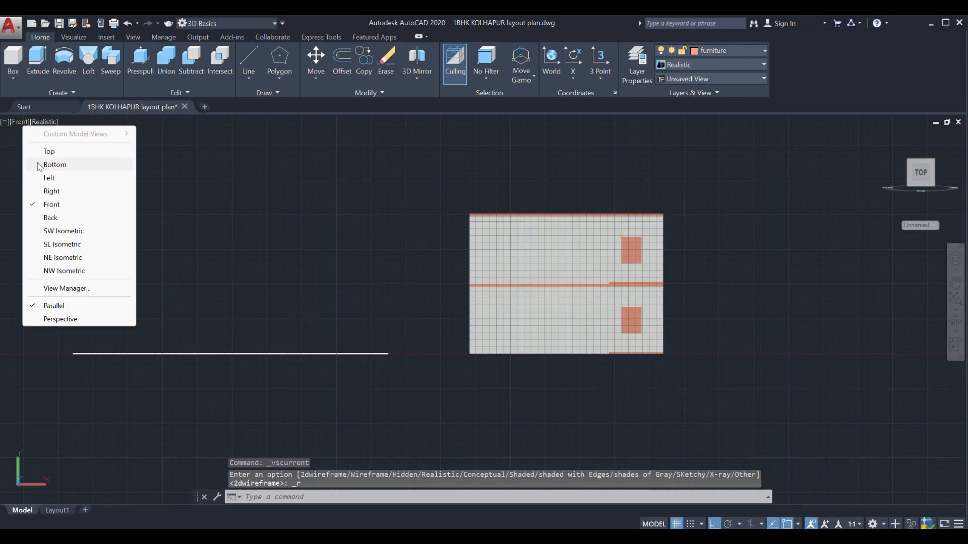
{"action": "left_click", "coordinate": [52, 232]}
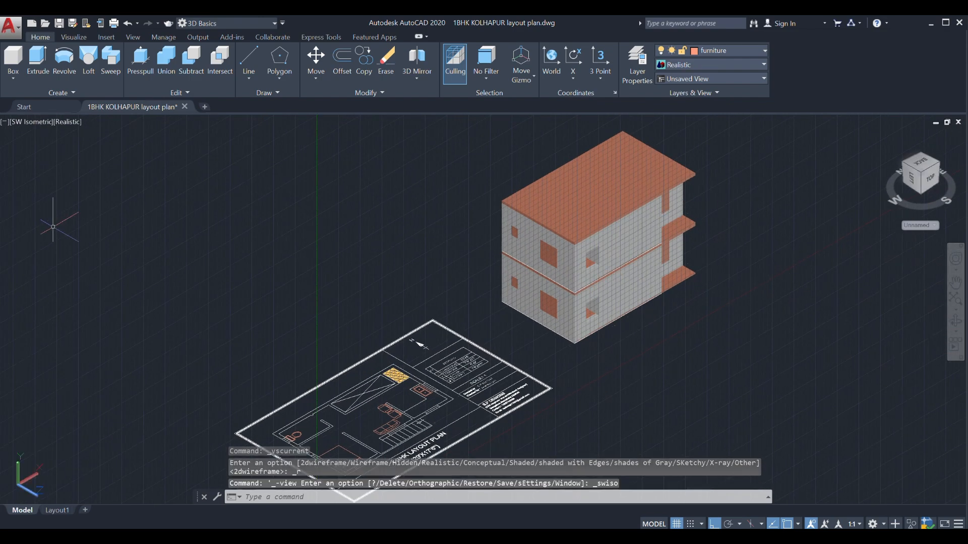
{"action": "scroll", "coordinate": [190, 284], "scroll_direction": "down", "scroll_amount": 2}
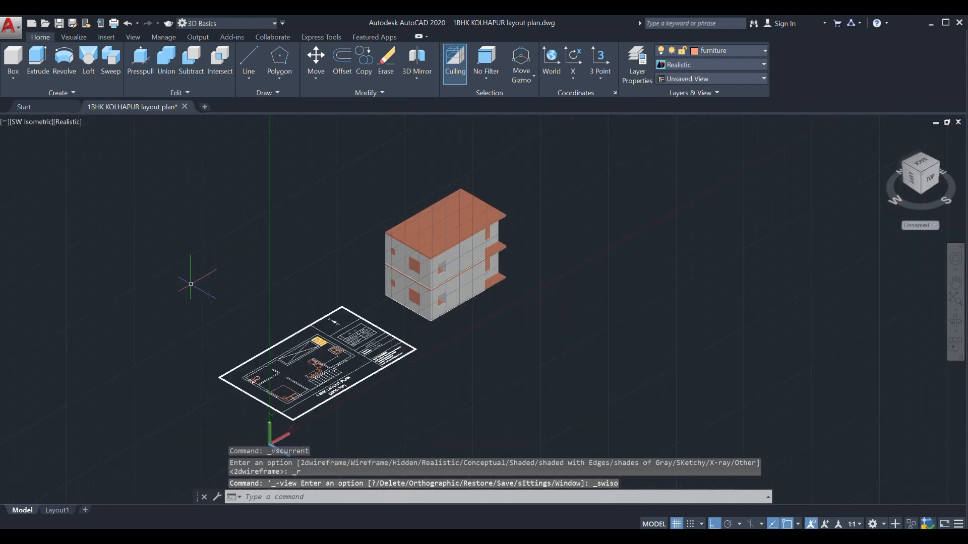
{"action": "middle_click_drag", "start_coordinate": [534, 316], "coordinate": [501, 324], "text": "shift"}
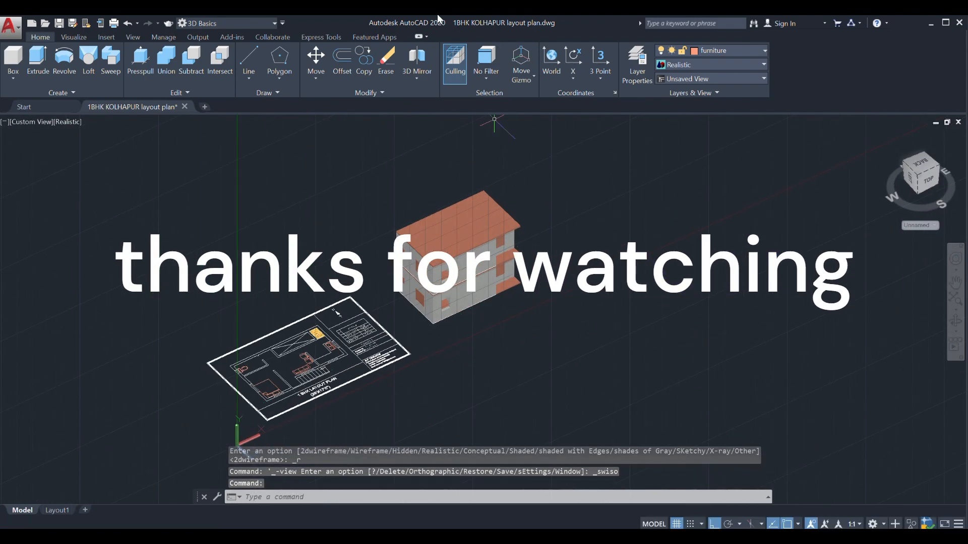